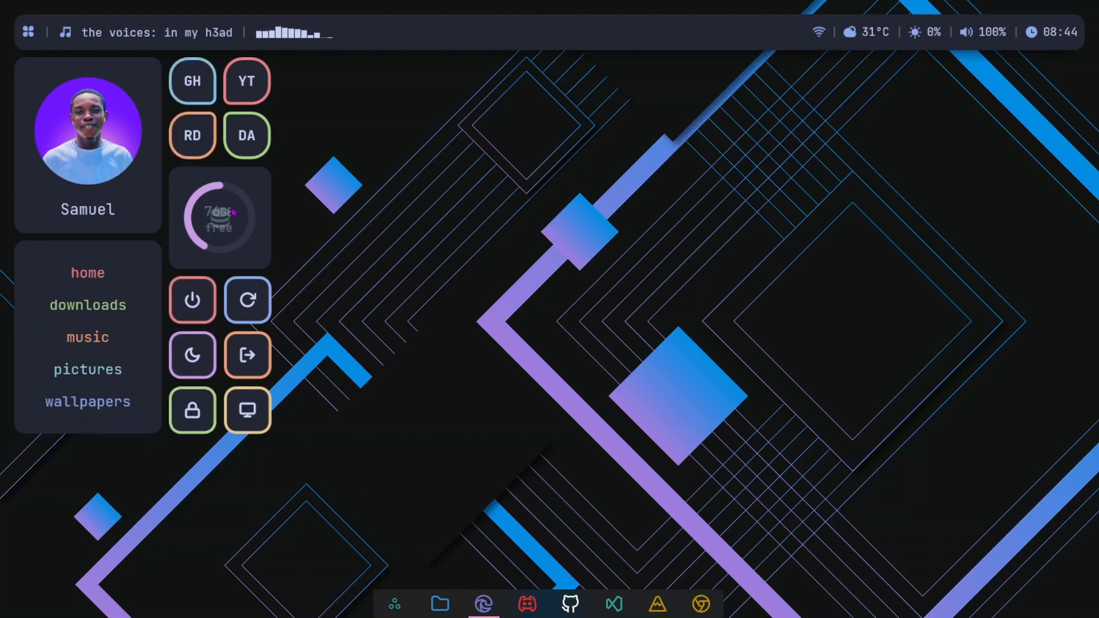
Step: Open the file manager from the dashboard's home link, view its Home page, and widen the window
left_click(88, 273)
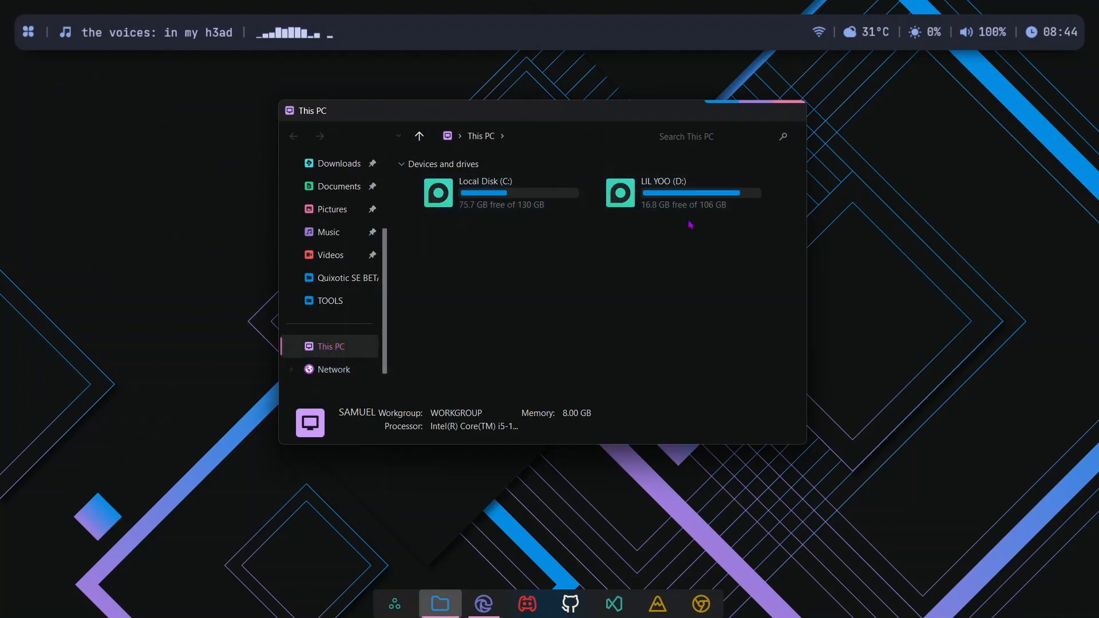
scroll(327, 223, "up", 3)
left_click(328, 169)
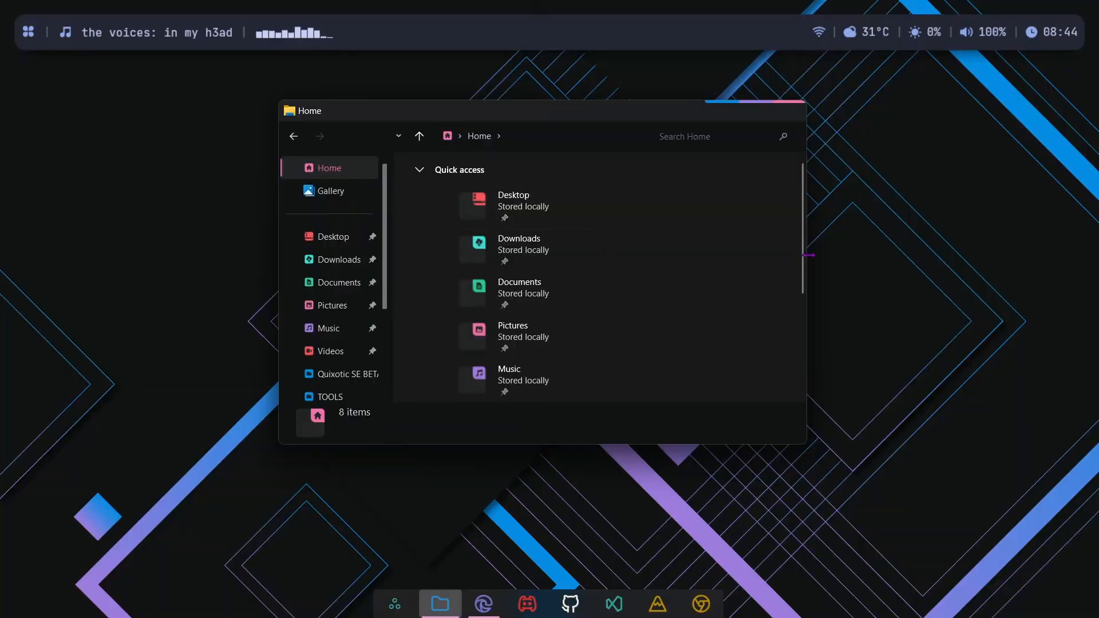
left_click_drag(809, 255, 921, 248)
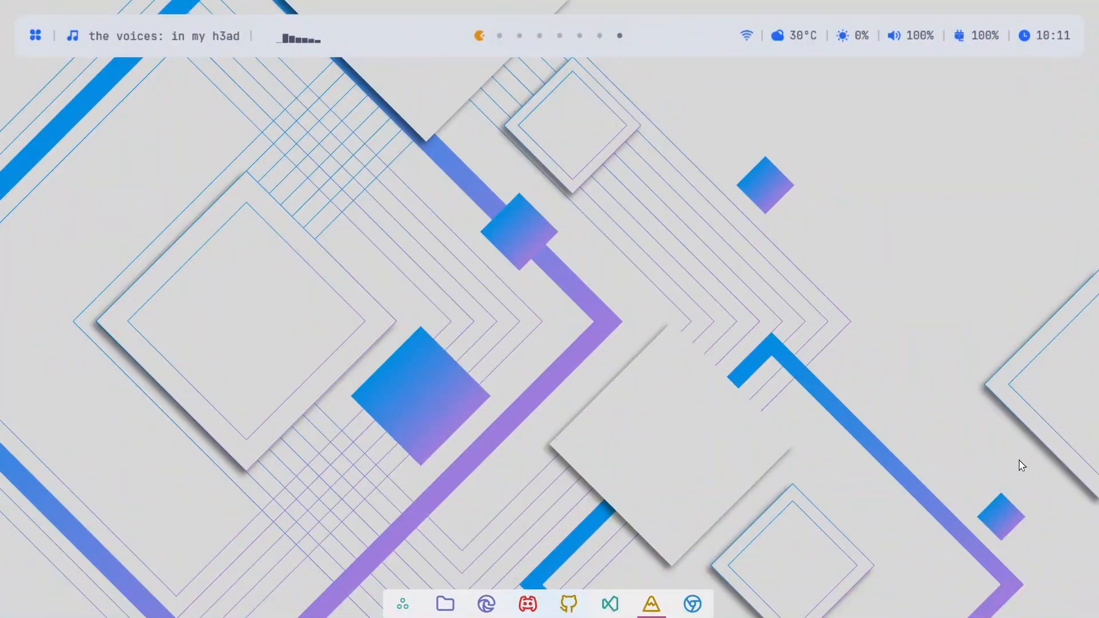
Step: Try out the light desktop's dashboard and workspace switcher, and close the browser window
left_click(35, 40)
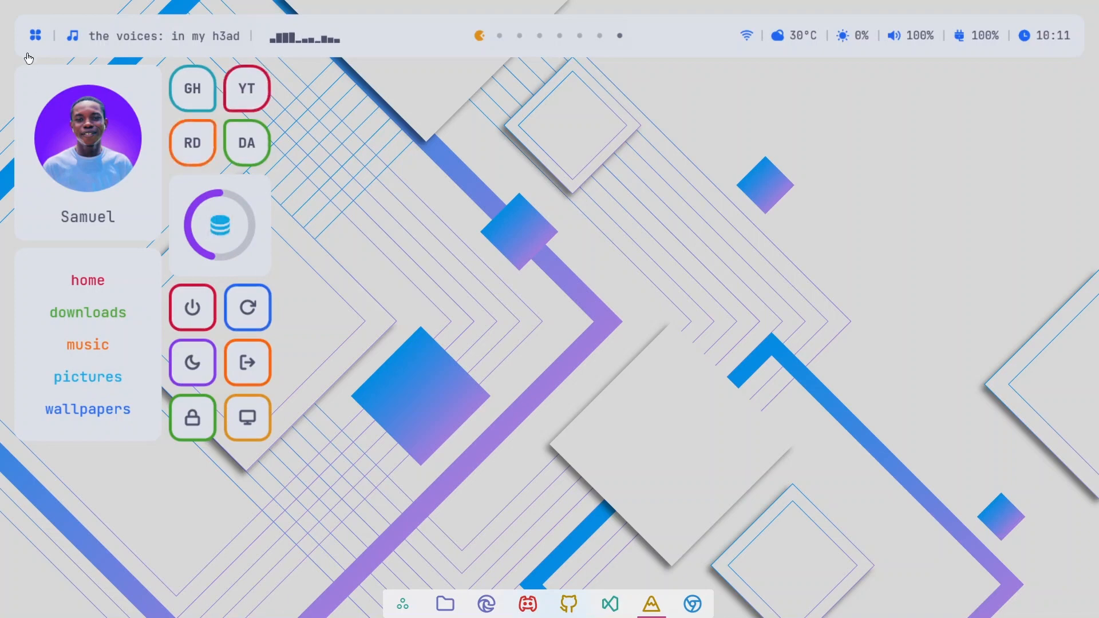
left_click(35, 37)
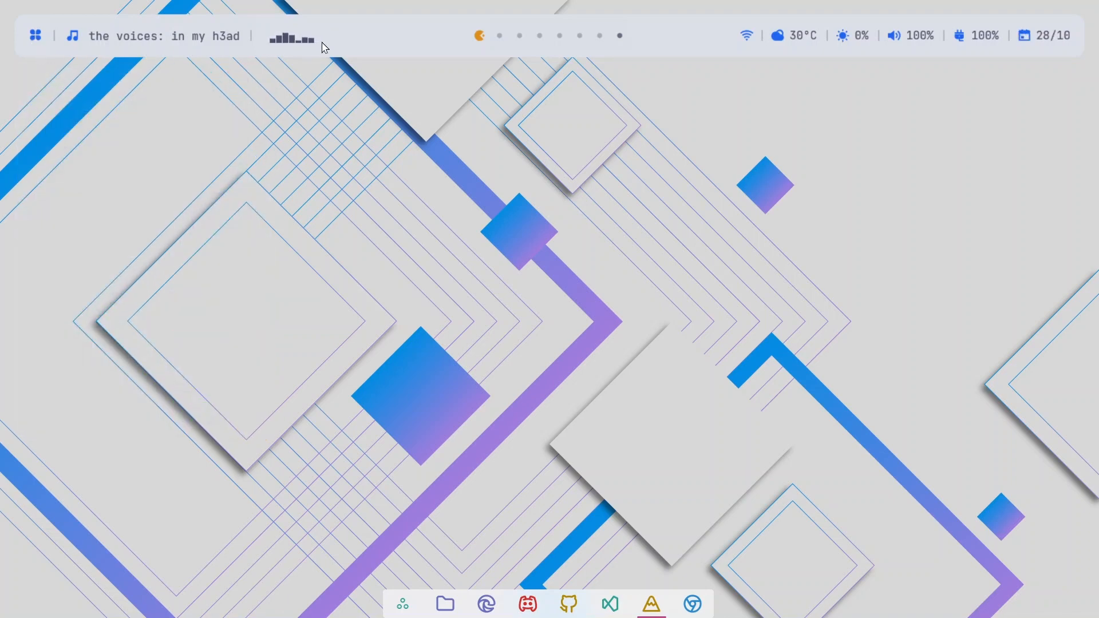
left_click(501, 36)
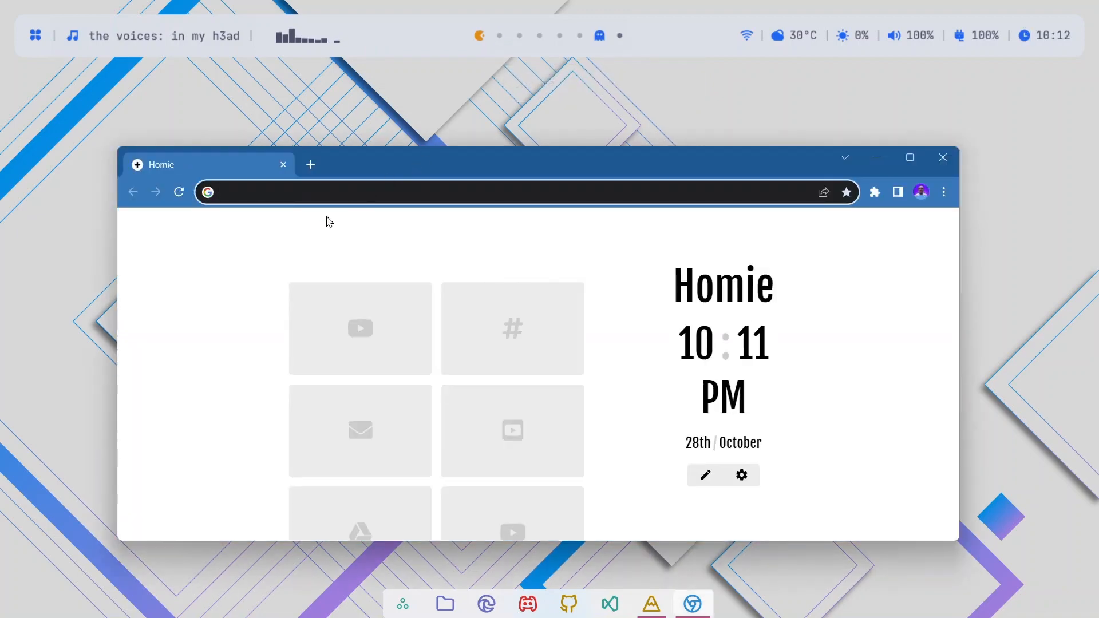
left_click(955, 165)
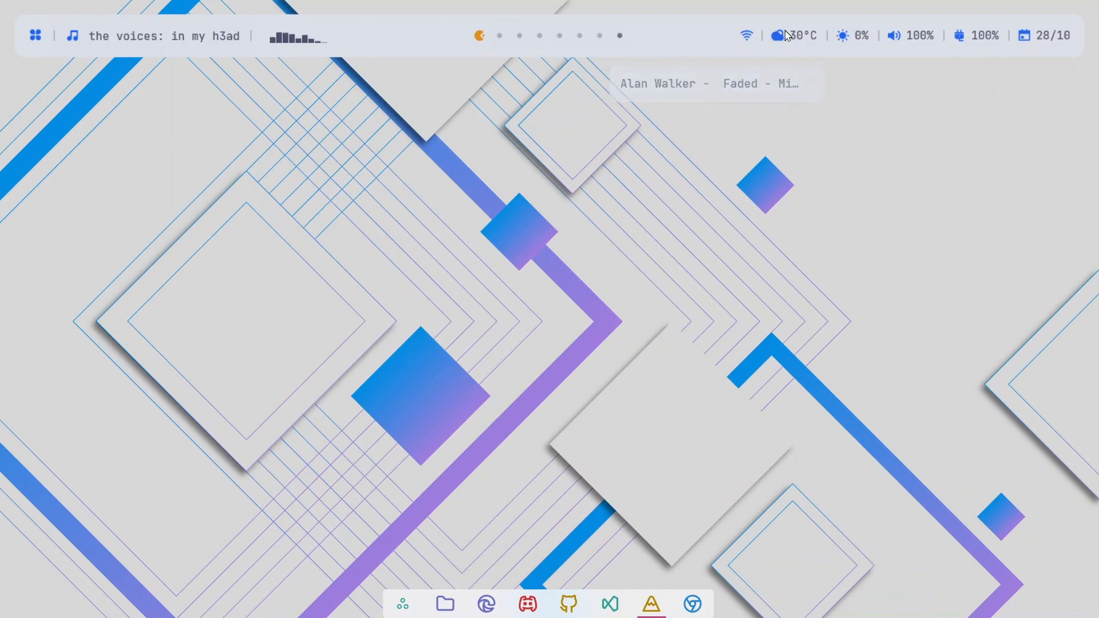
Step: Open the status bar calendar, look at the next month, return to October 2023, and close it
left_click(1044, 34)
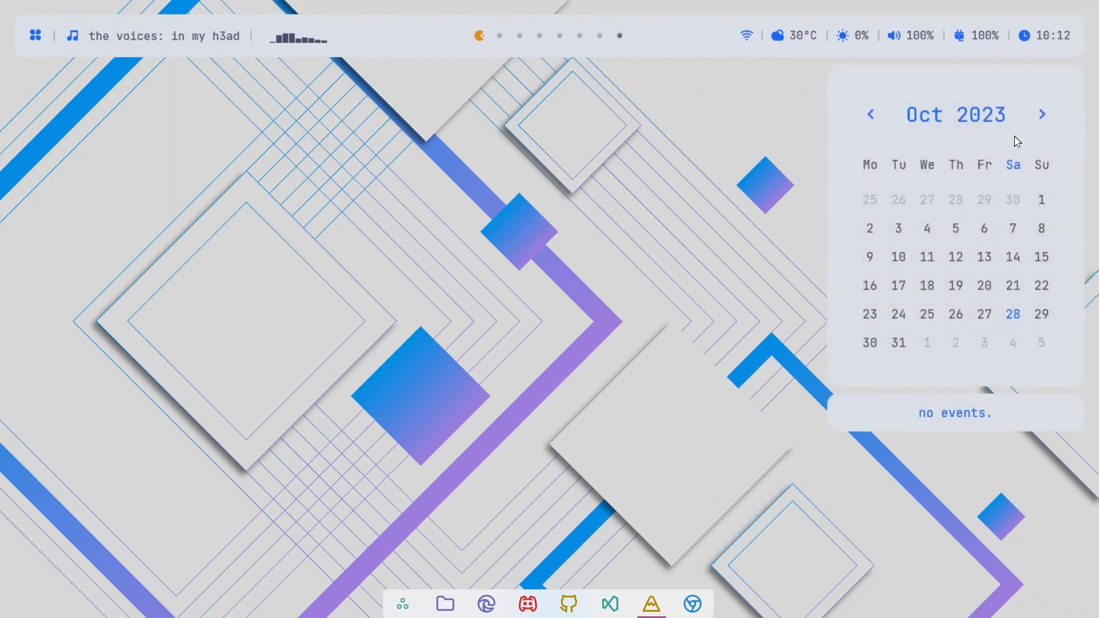
left_click(1043, 113)
left_click(872, 114)
left_click(1047, 37)
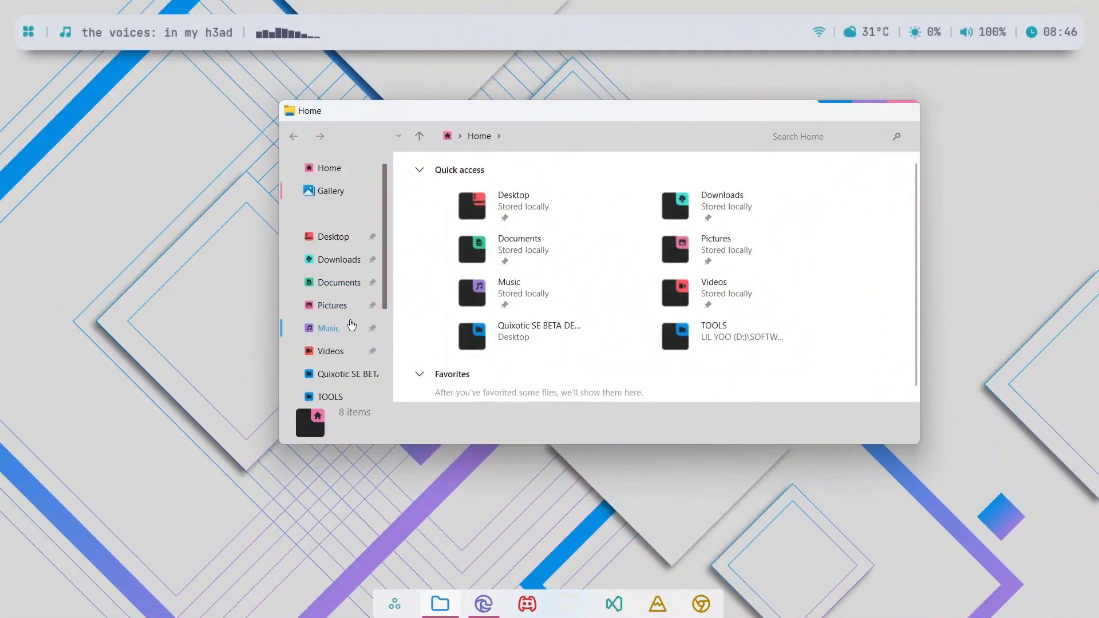
Step: Browse the Music folder and further sidebar locations in the light-themed file manager
left_click(352, 326)
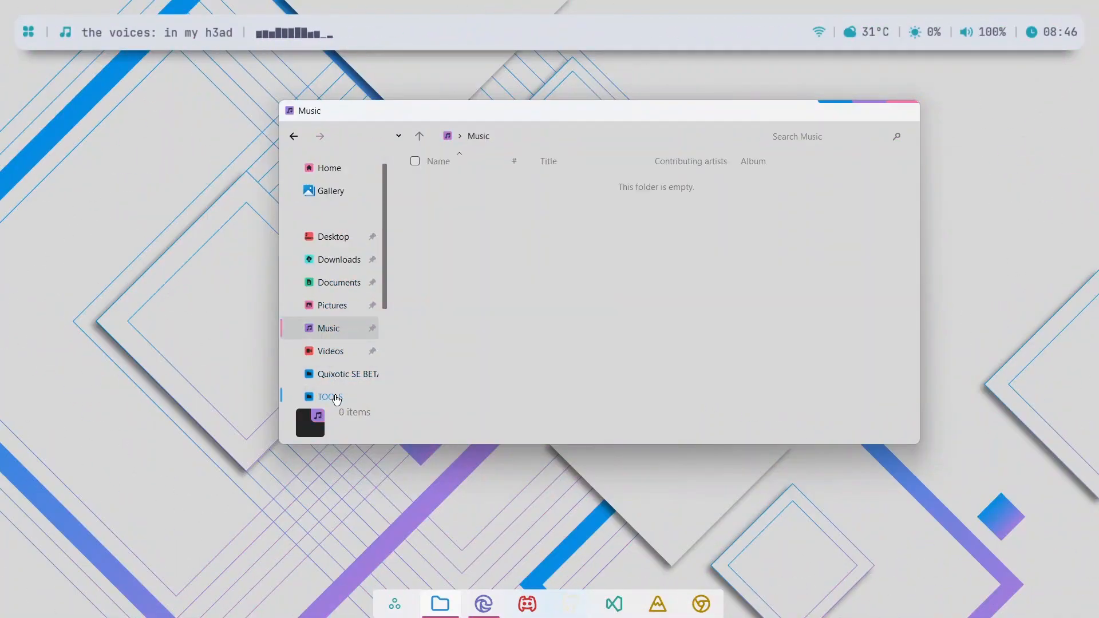
scroll(324, 384, "down", 2)
left_click(339, 349)
left_click(343, 392)
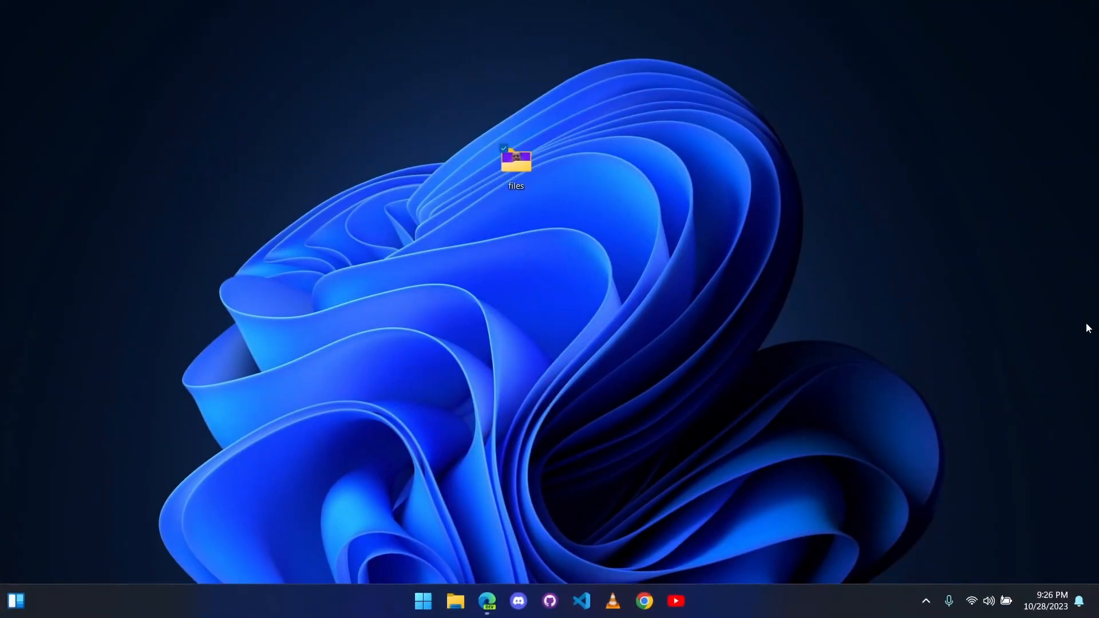
Step: Extract the 7tsp_gui_2019_edition zip from the desktop's files folder to its default destination
double_click(517, 161)
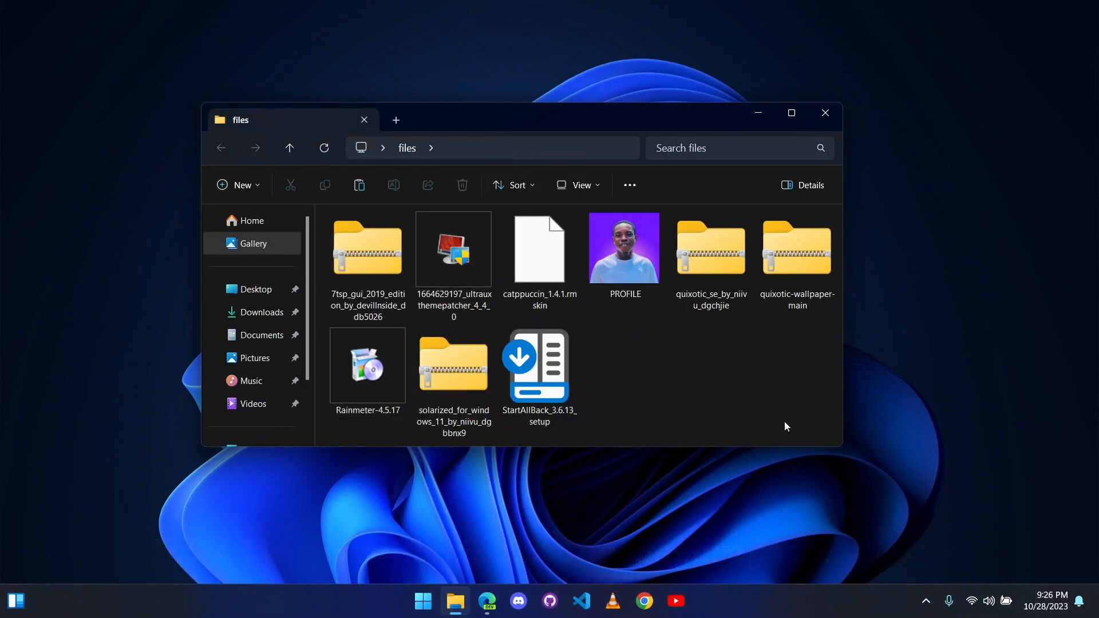
left_click(378, 253)
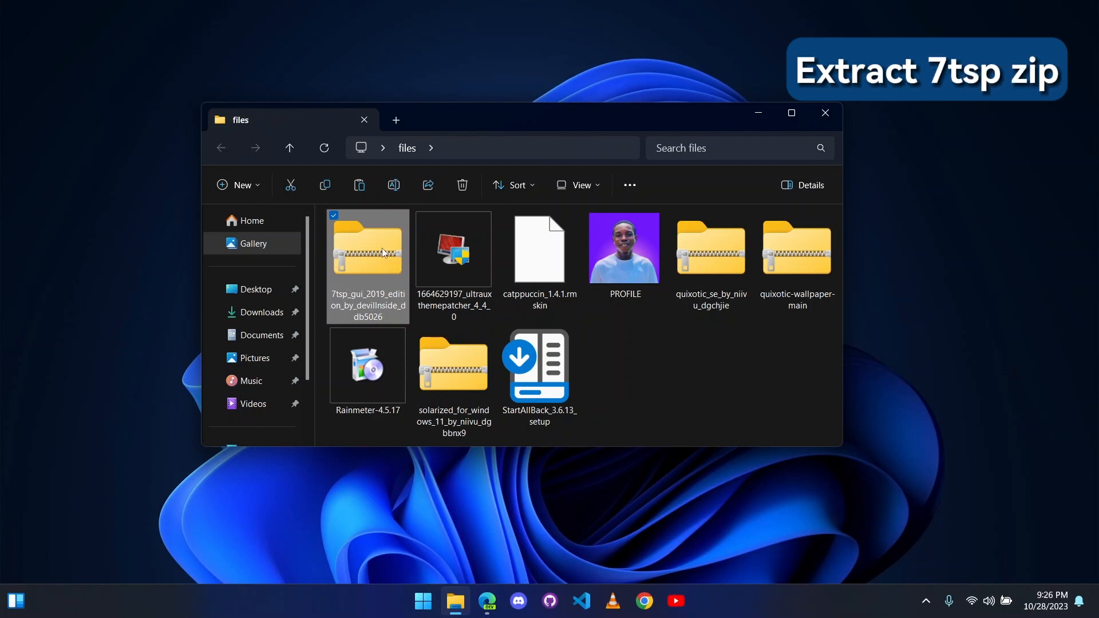
right_click(383, 248)
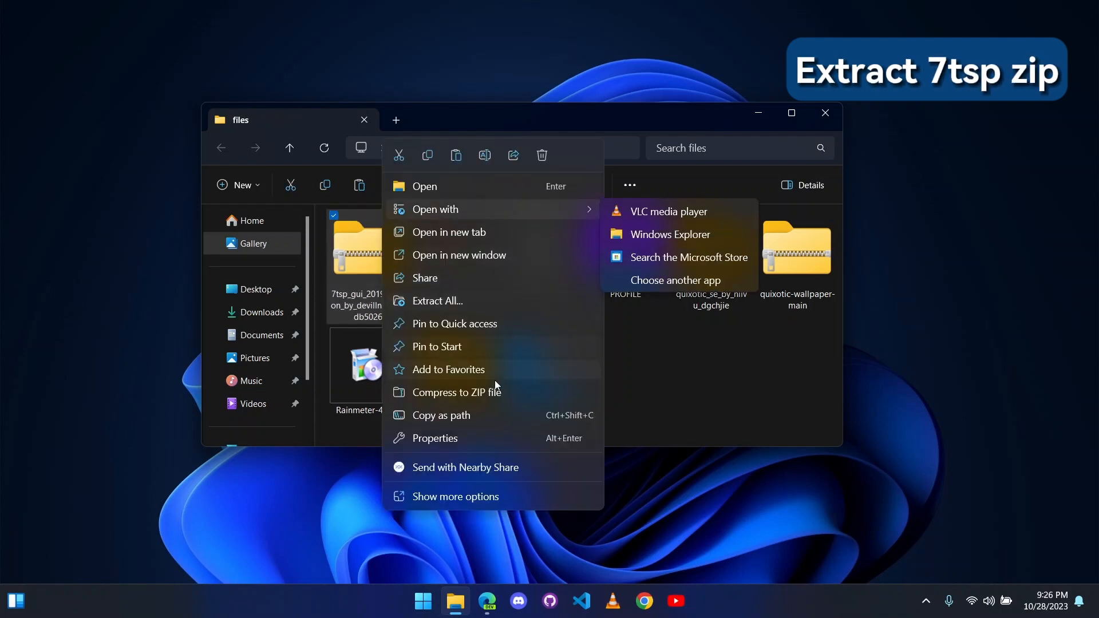
left_click(525, 299)
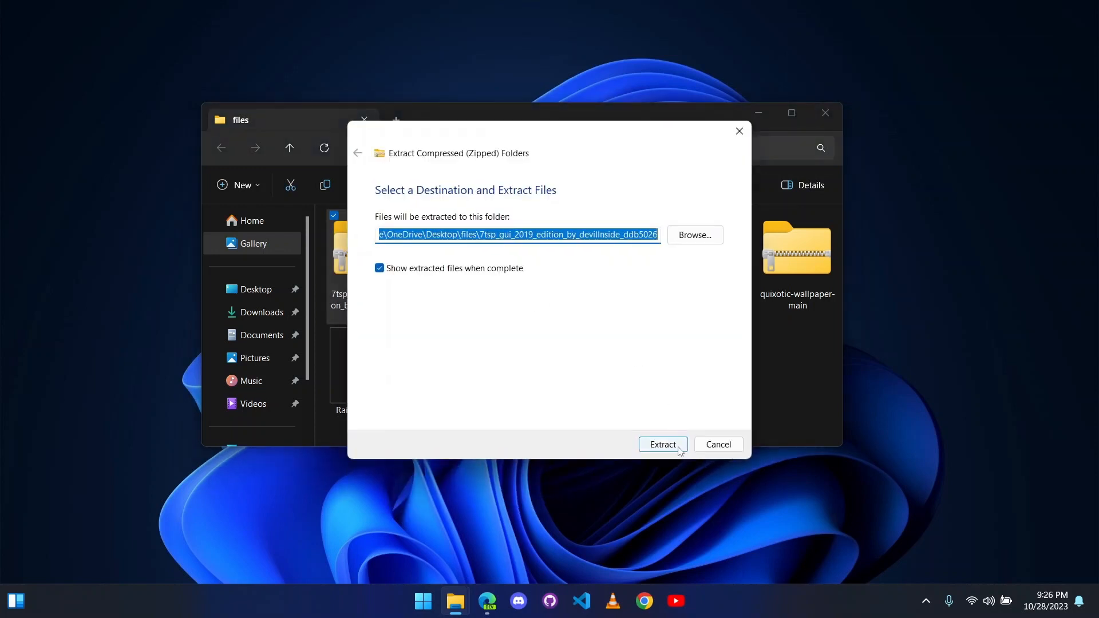
left_click(679, 448)
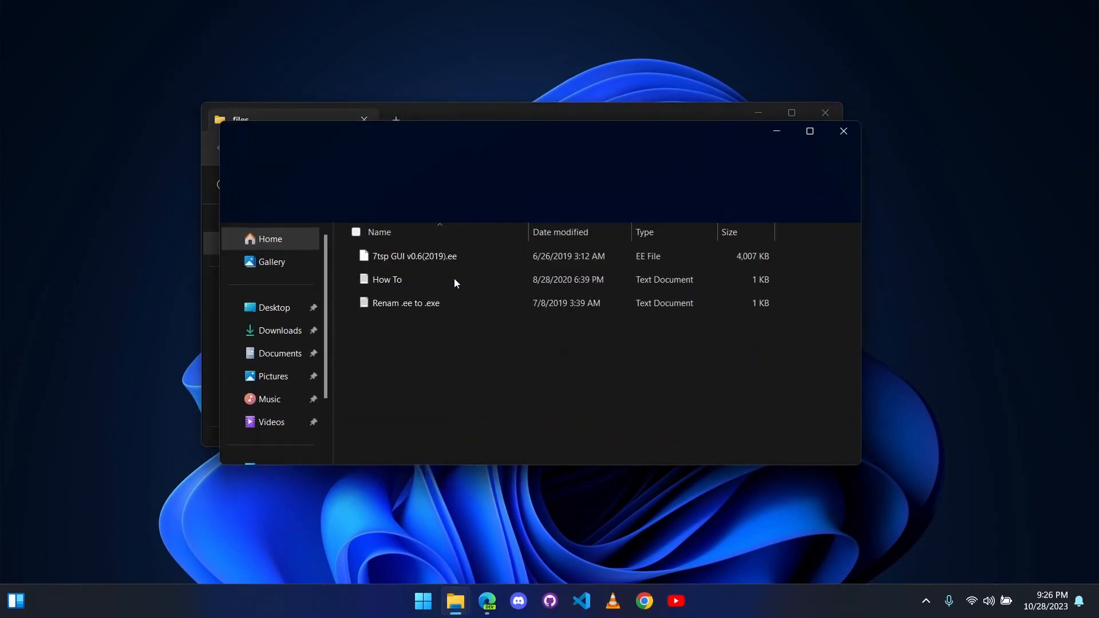
Step: Rename 7tsp GUI v0.6(2019).ee to 7tsp GUI v0.6(2019).exe, accept the extension change, and close the extracted folder's window
left_click(469, 256)
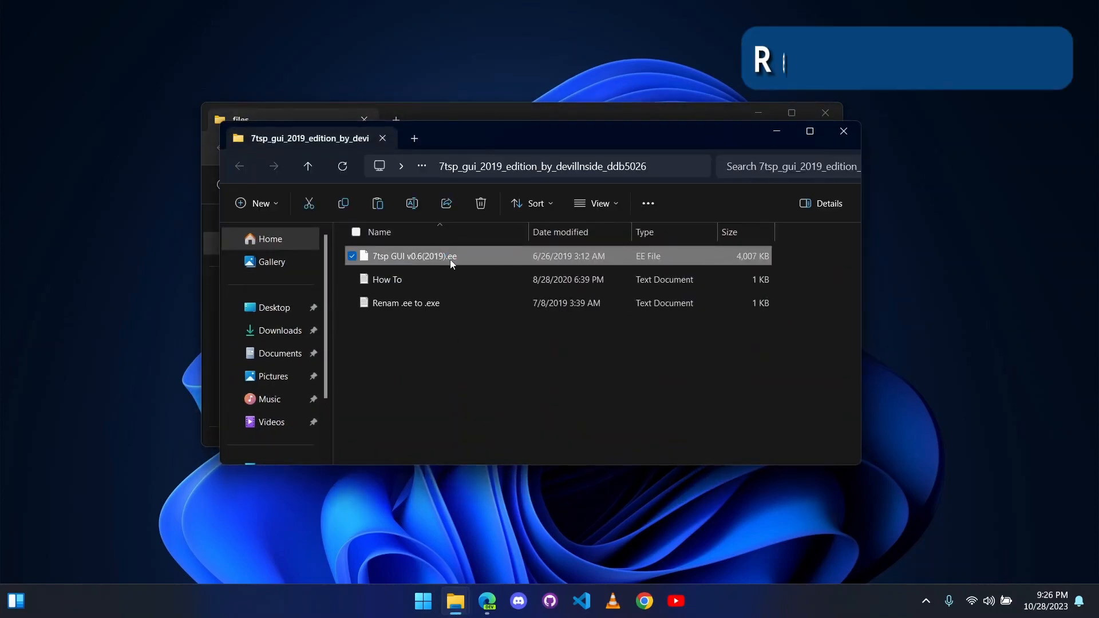
key("F2")
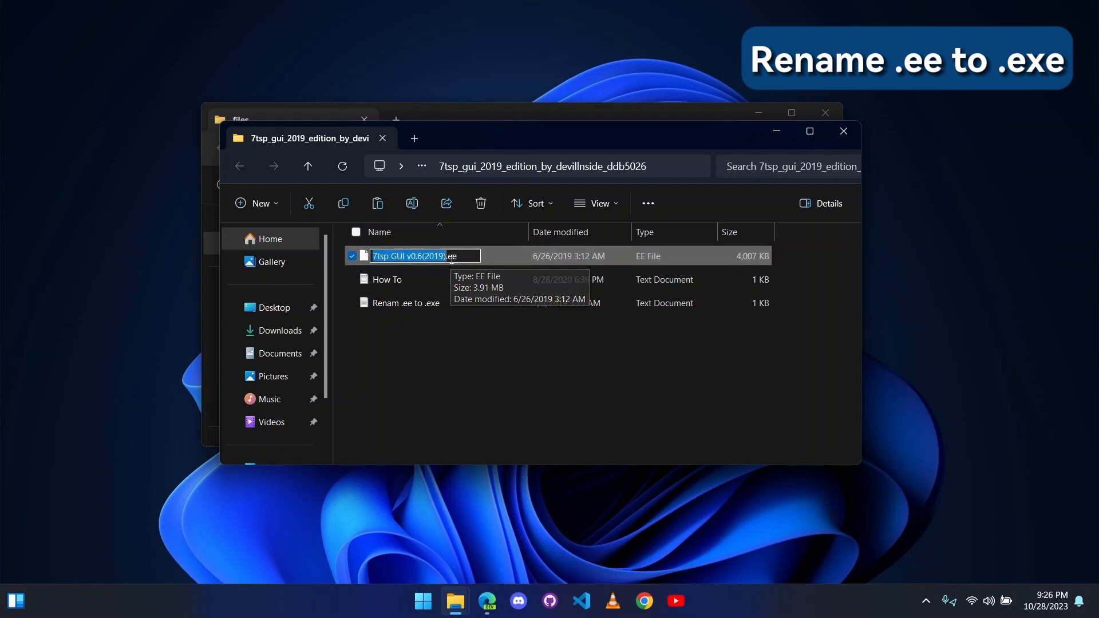
key("End")
key("Left")
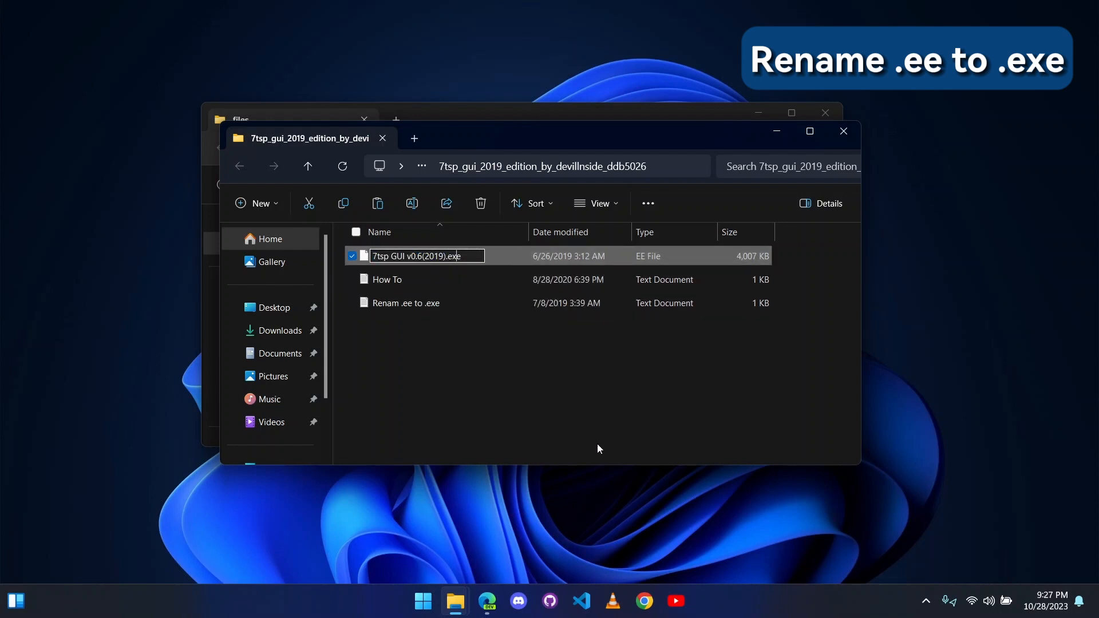
key("Return")
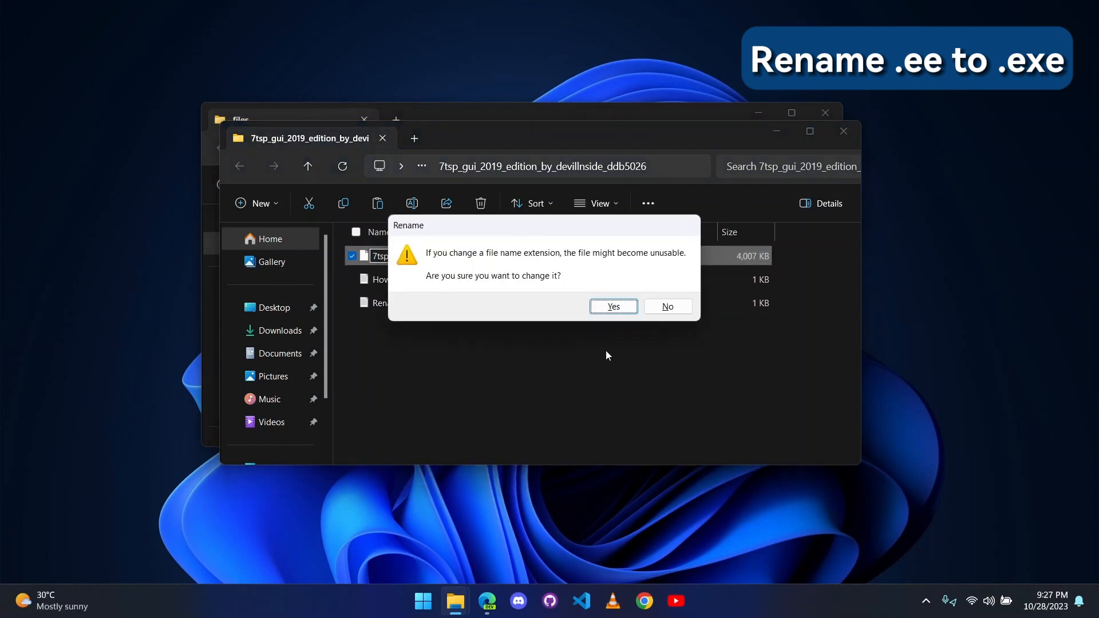
left_click(615, 309)
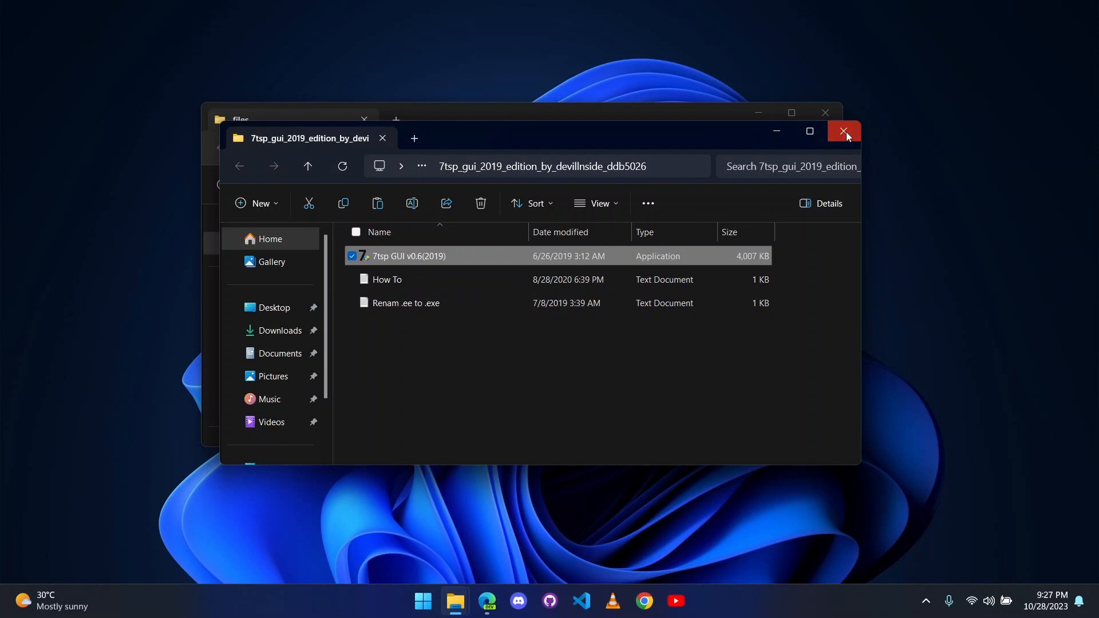
left_click(844, 132)
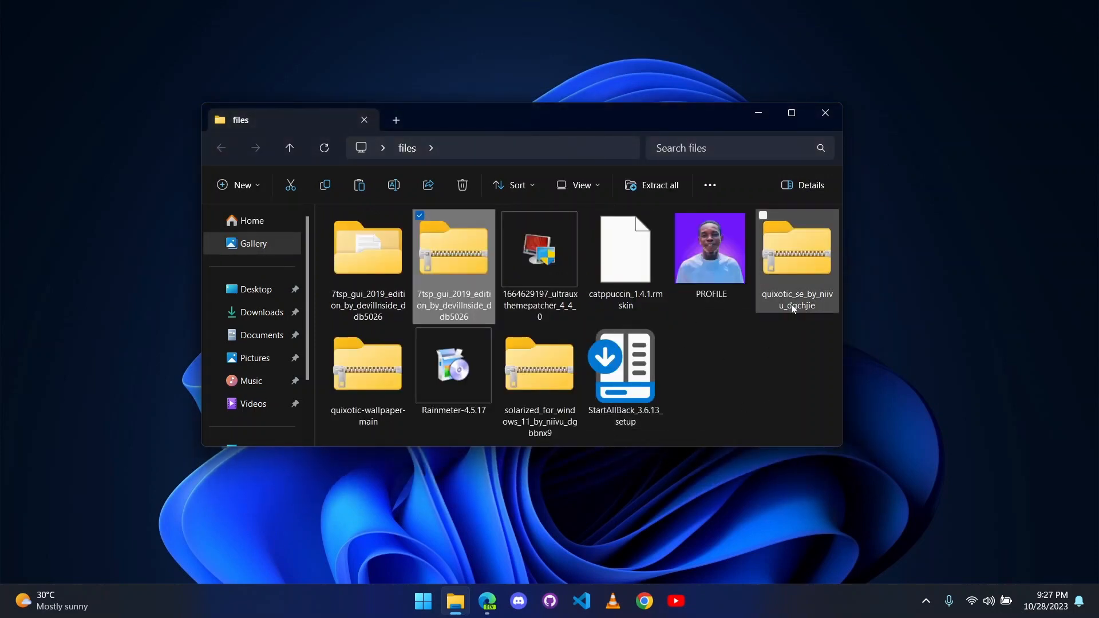
Step: Extract the quixotic_se_by_niivu_dgchjie zip in the files folder to its default destination
left_click(797, 255)
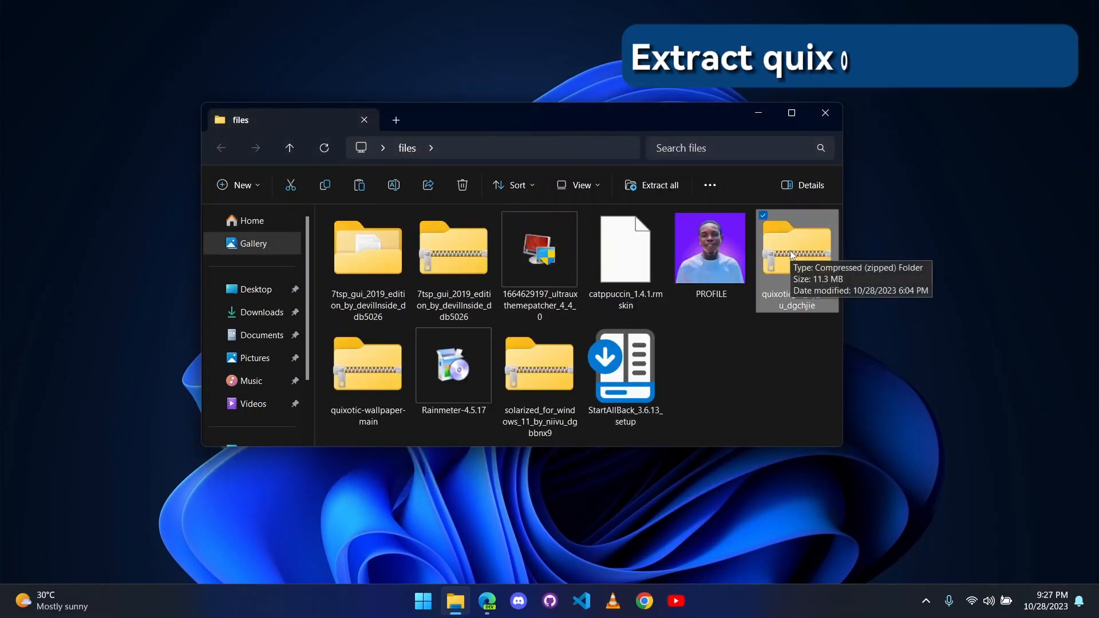
right_click(791, 254)
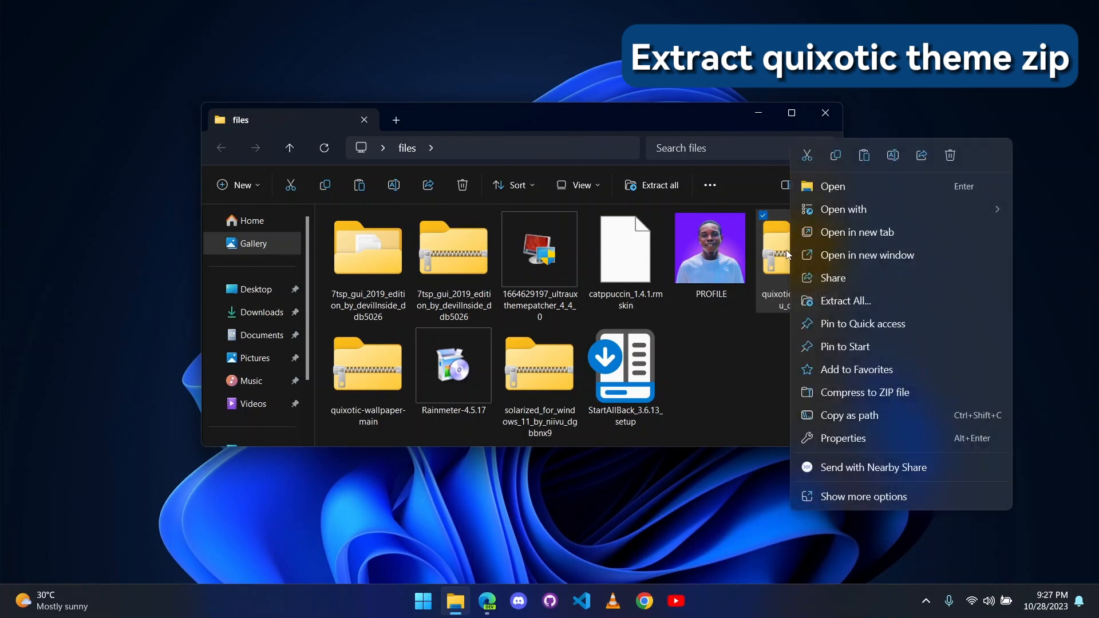
left_click(851, 301)
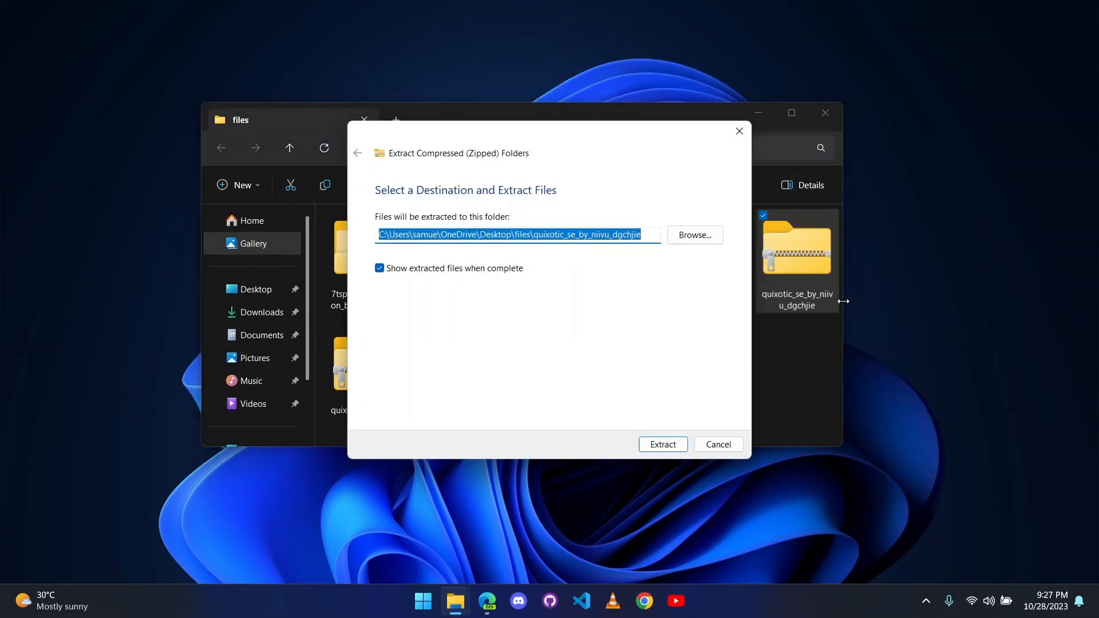
left_click(682, 443)
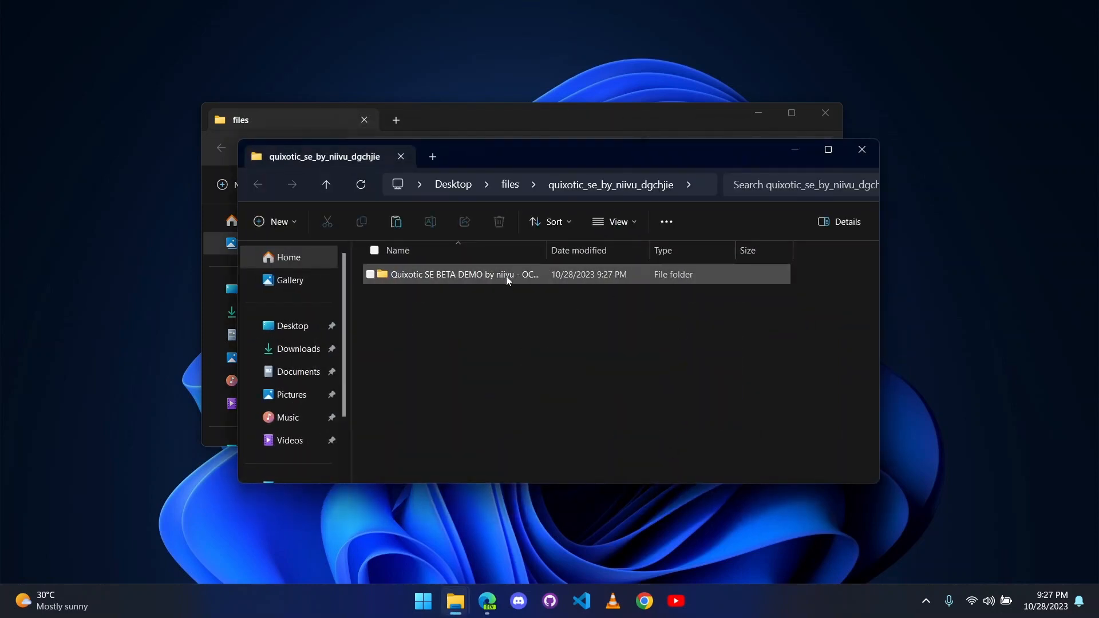
Step: In the Quixotic SE BETA DEMO folder's 7tsp Quixotic-SE subfolder, rename the Night AIO file as 7tsp Quixotic-SE Night AIO.7z
double_click(514, 277)
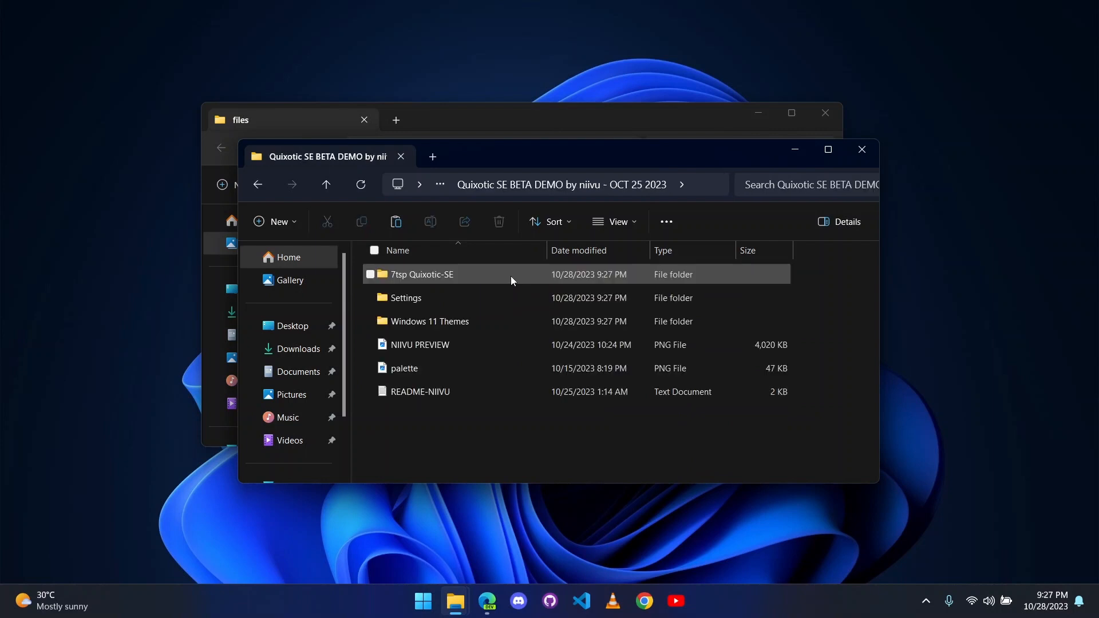
double_click(466, 277)
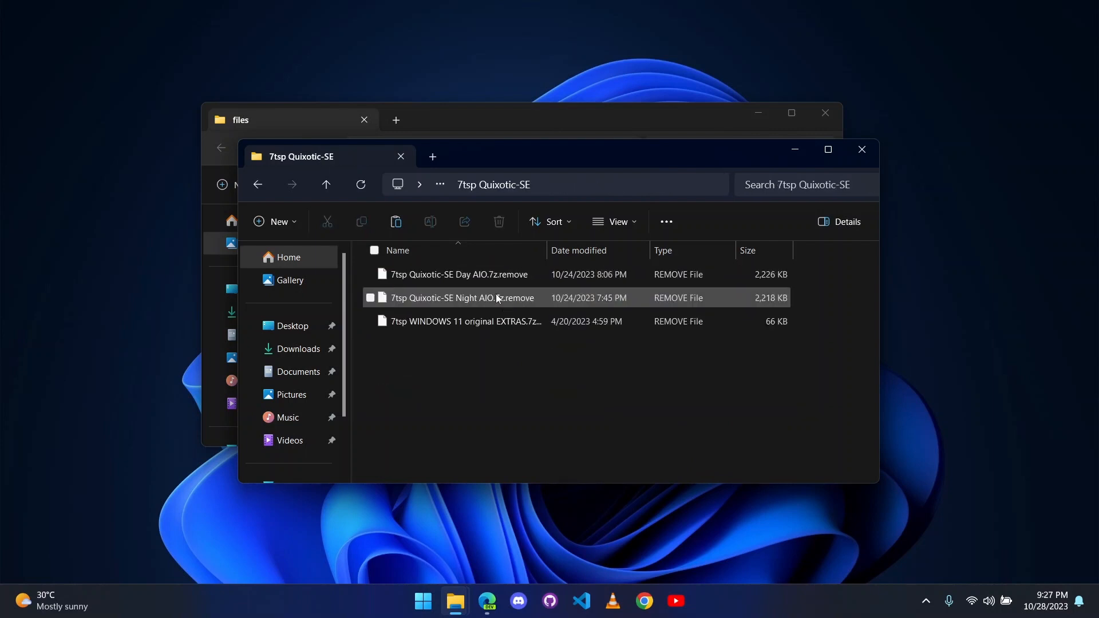
left_click(513, 304)
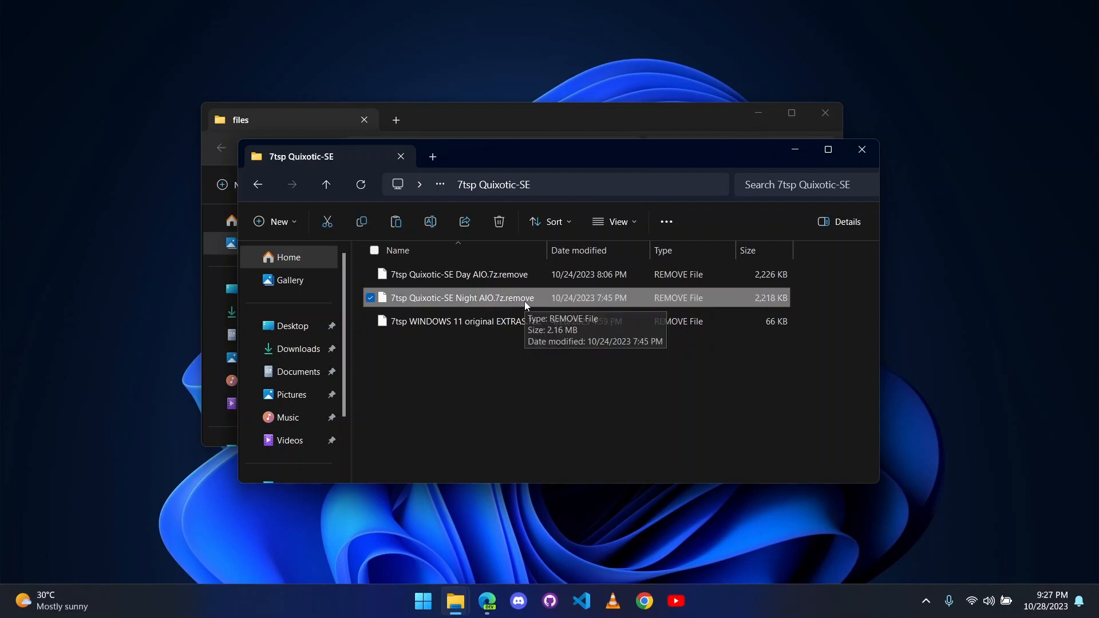
key("F2")
left_click(541, 301)
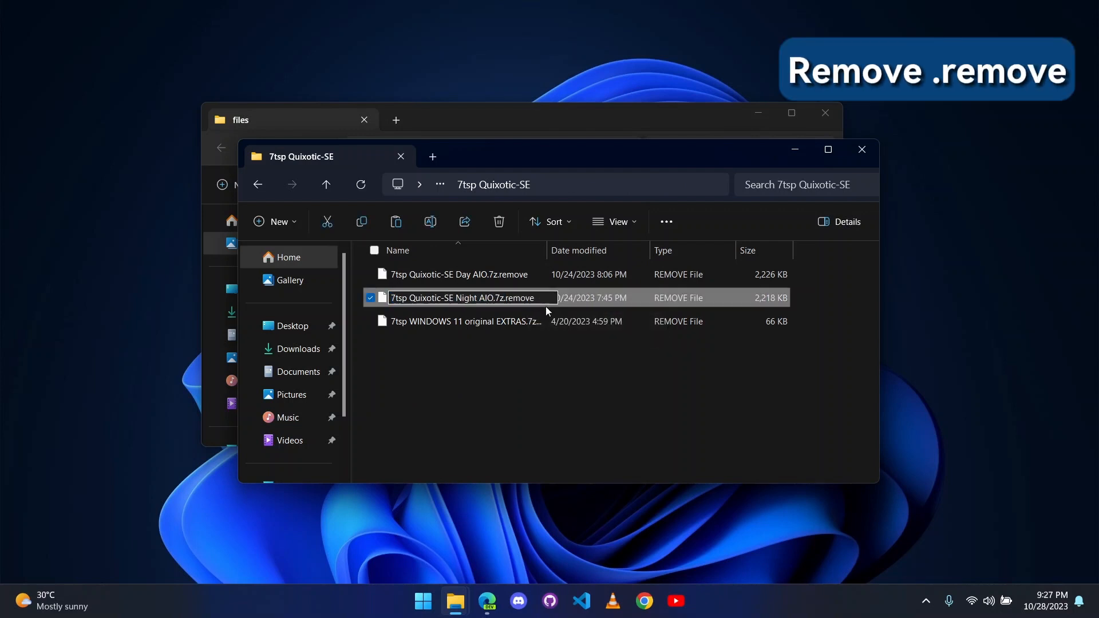
key("BackSpace")
key("BackSpace")
key("BackSpace")
key("BackSpace")
key("BackSpace")
key("BackSpace")
key("BackSpace")
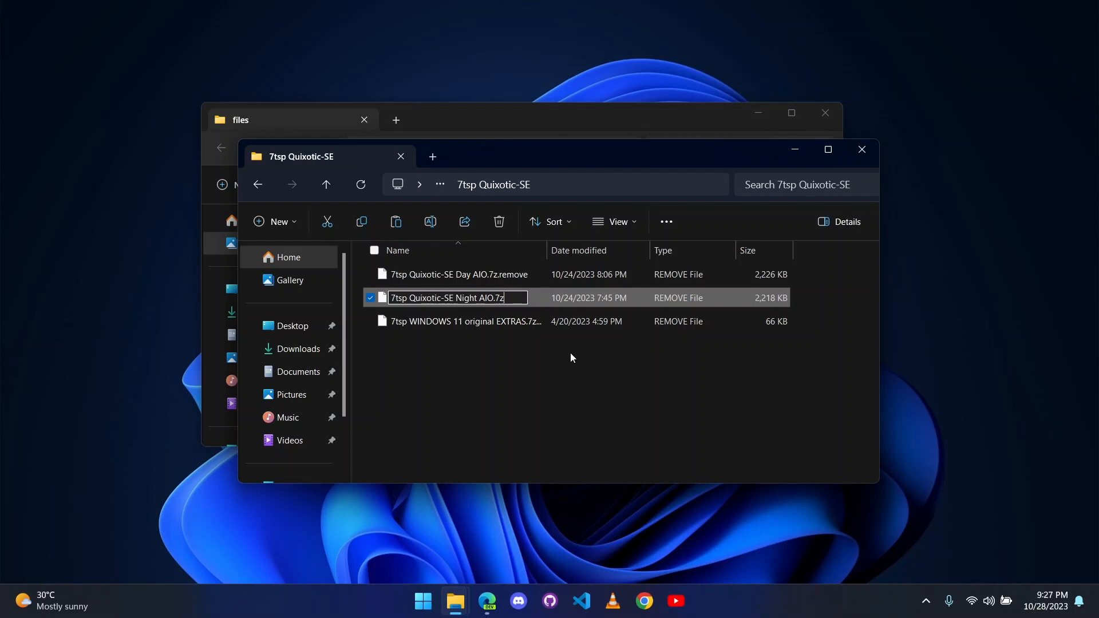
key("Return")
left_click(608, 305)
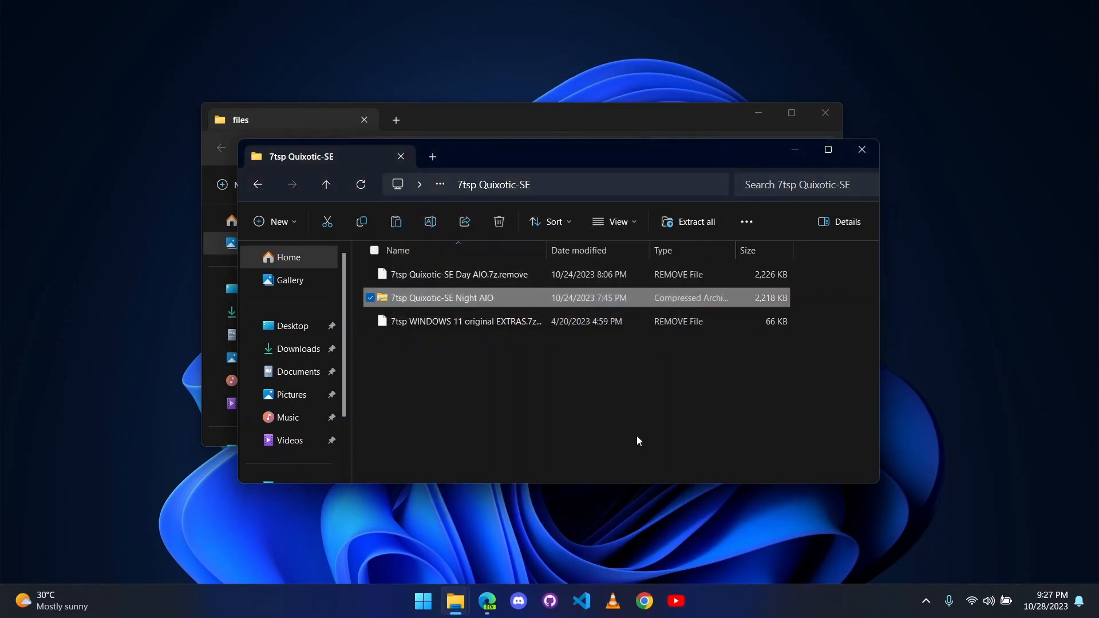
Step: Copy the Quixotic folder and the Quixotic Dark and Quixotic DAY theme files from the Windows 11 Themes folder
left_click(256, 187)
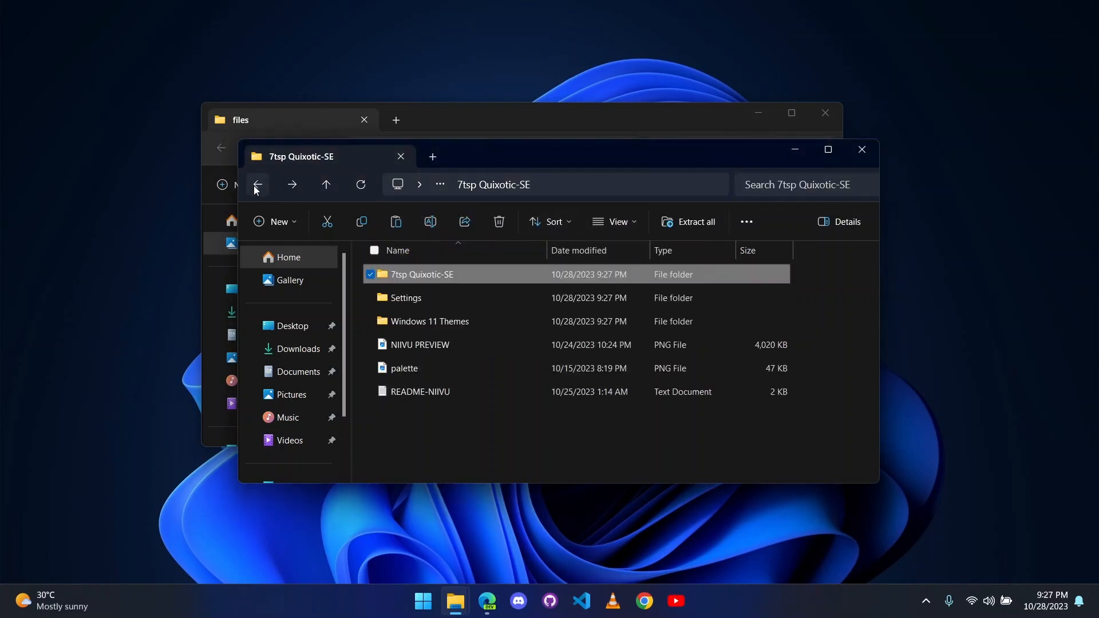
double_click(417, 321)
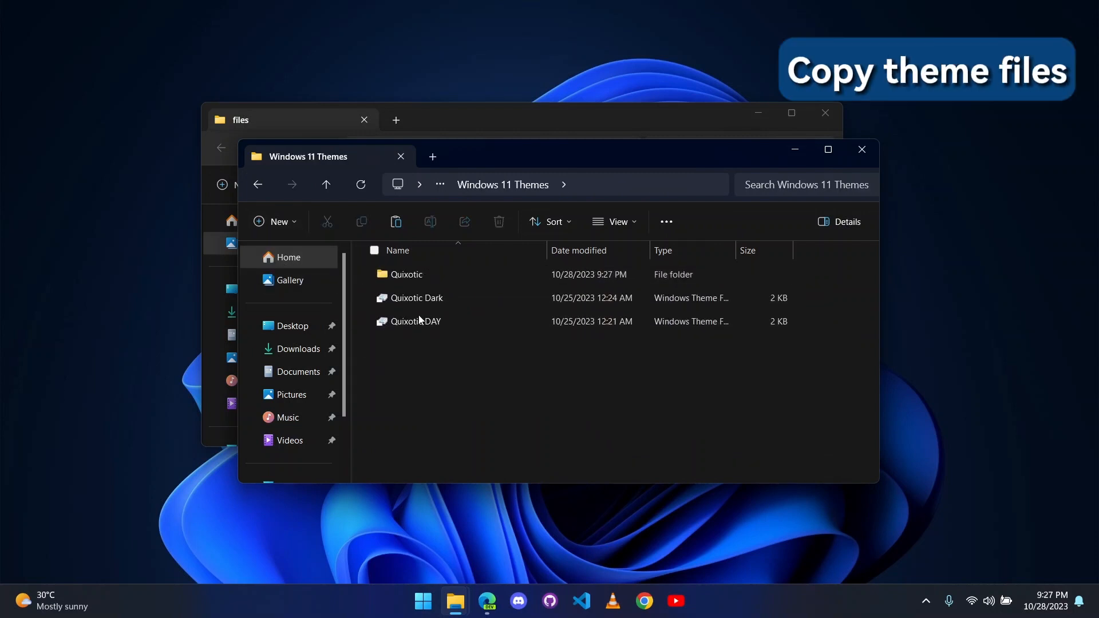
left_click_drag(452, 376, 466, 245)
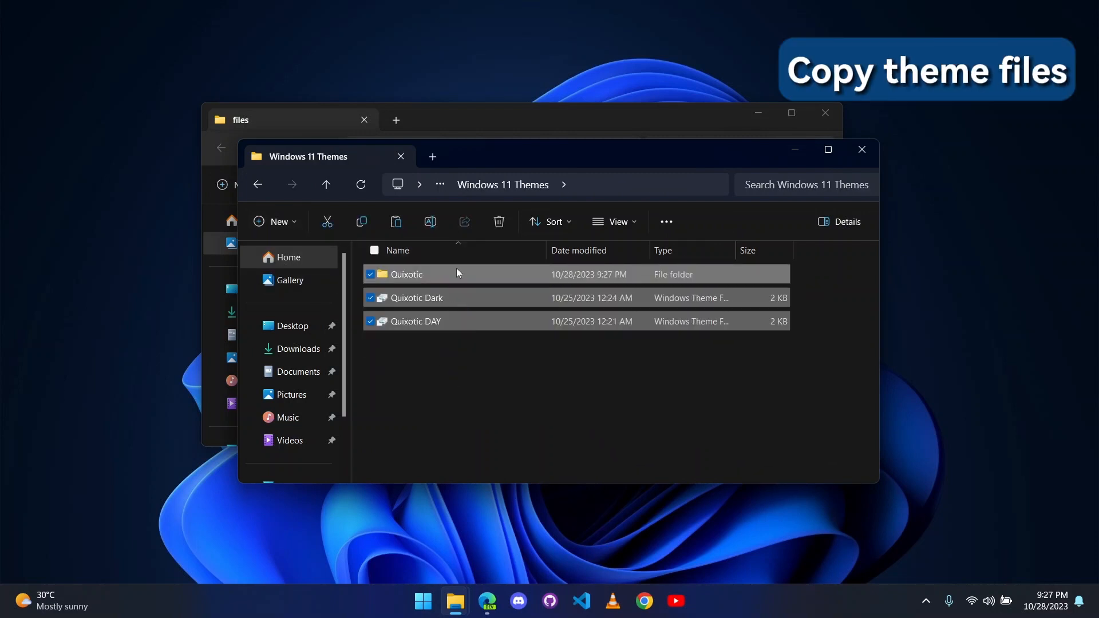
left_click(363, 225)
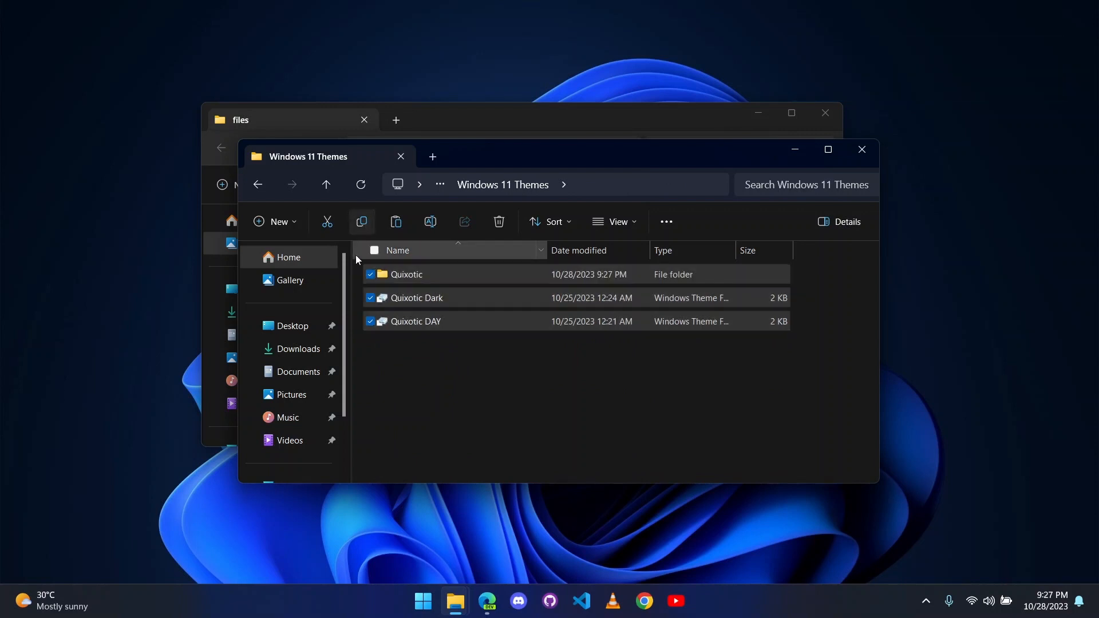
Step: Paste the copied theme items into C:\Windows\Resources\Themes with administrator permission for all items, and close that folder's window
scroll(309, 343, "down", 2)
left_click(315, 390)
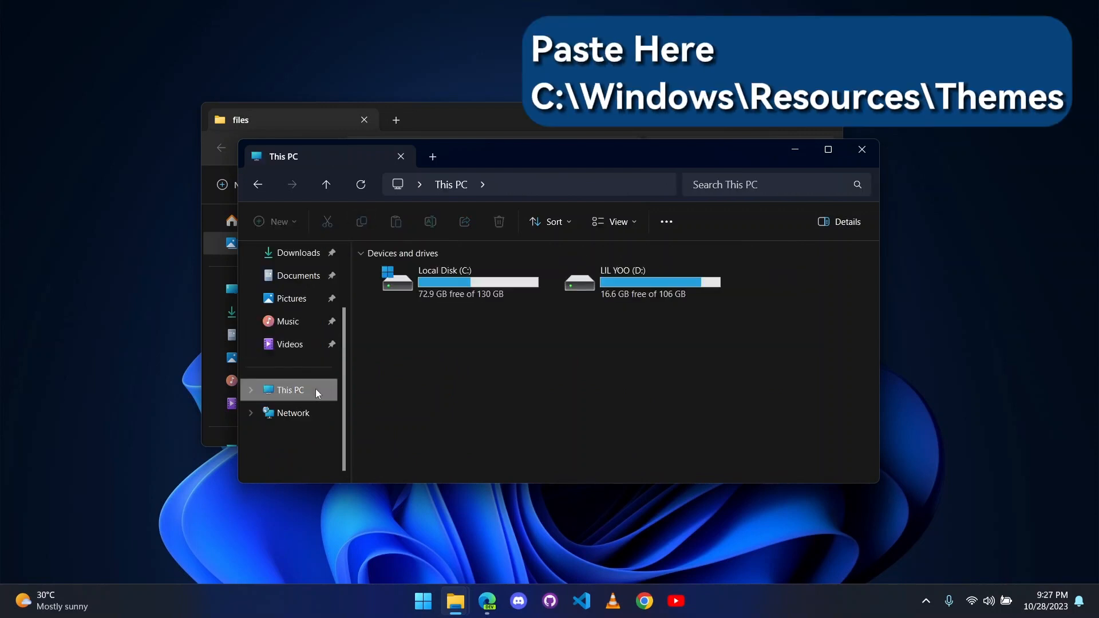
left_click(490, 295)
double_click(491, 294)
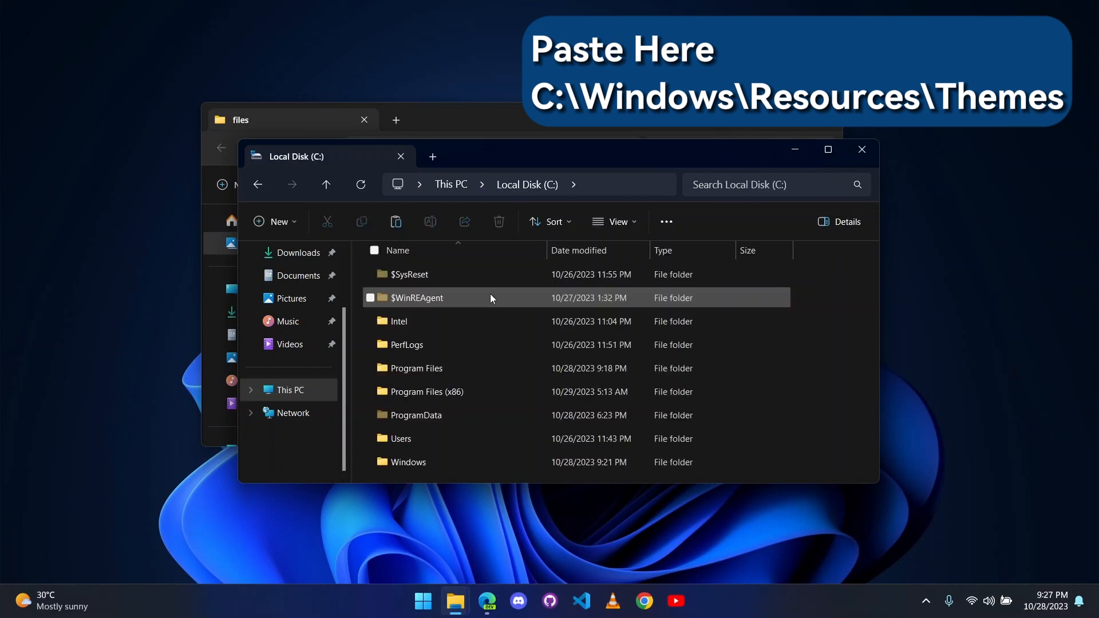
double_click(456, 462)
scroll(470, 387, "down", 14)
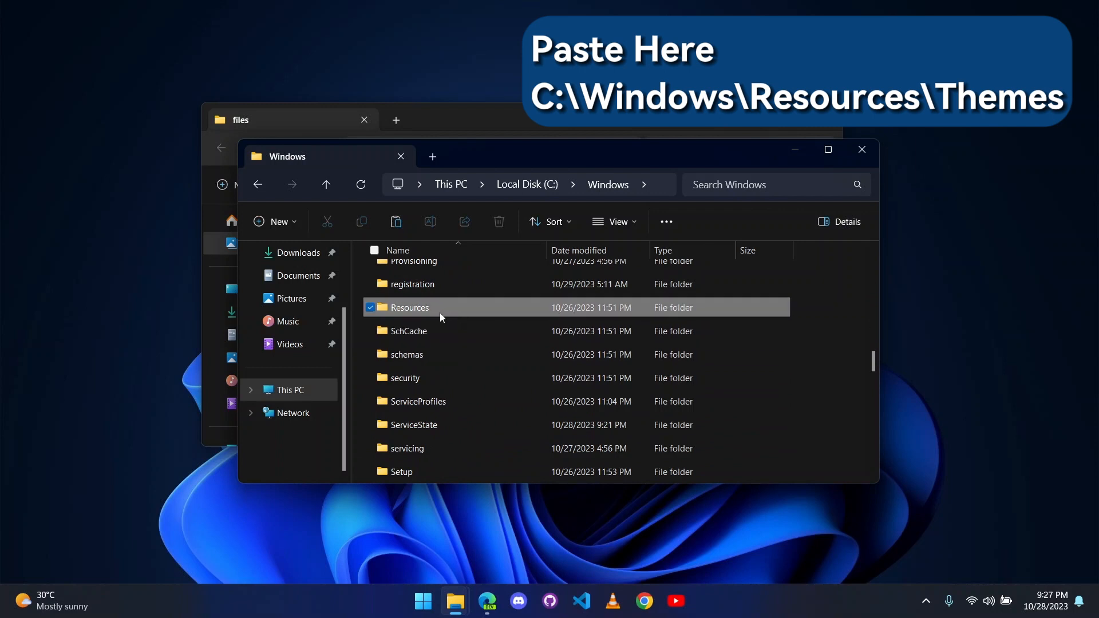
double_click(458, 310)
double_click(479, 299)
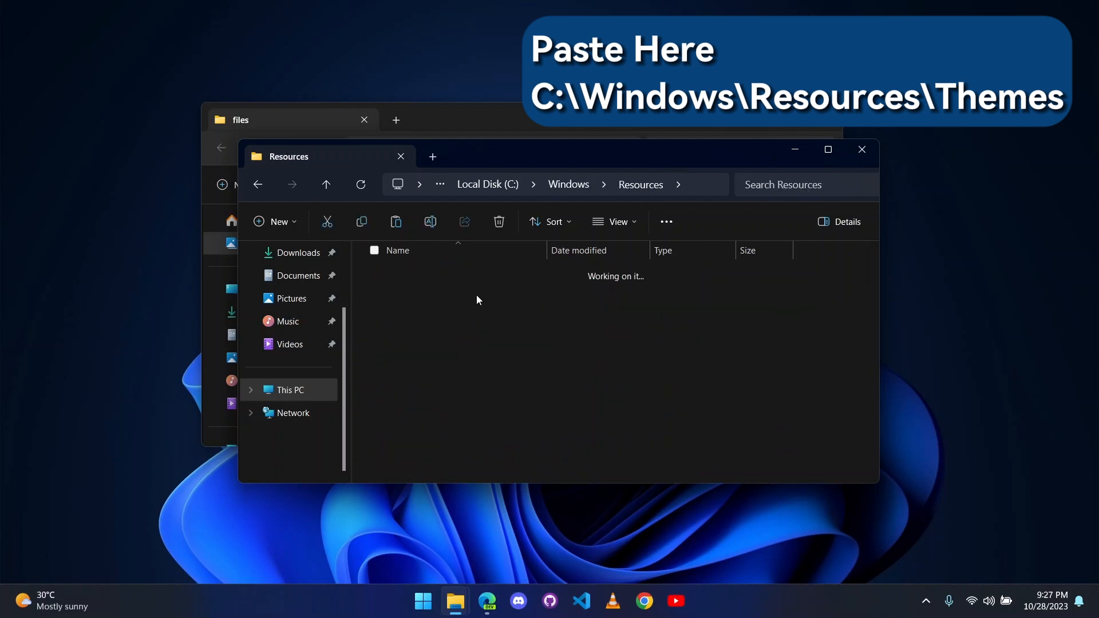
left_click(397, 223)
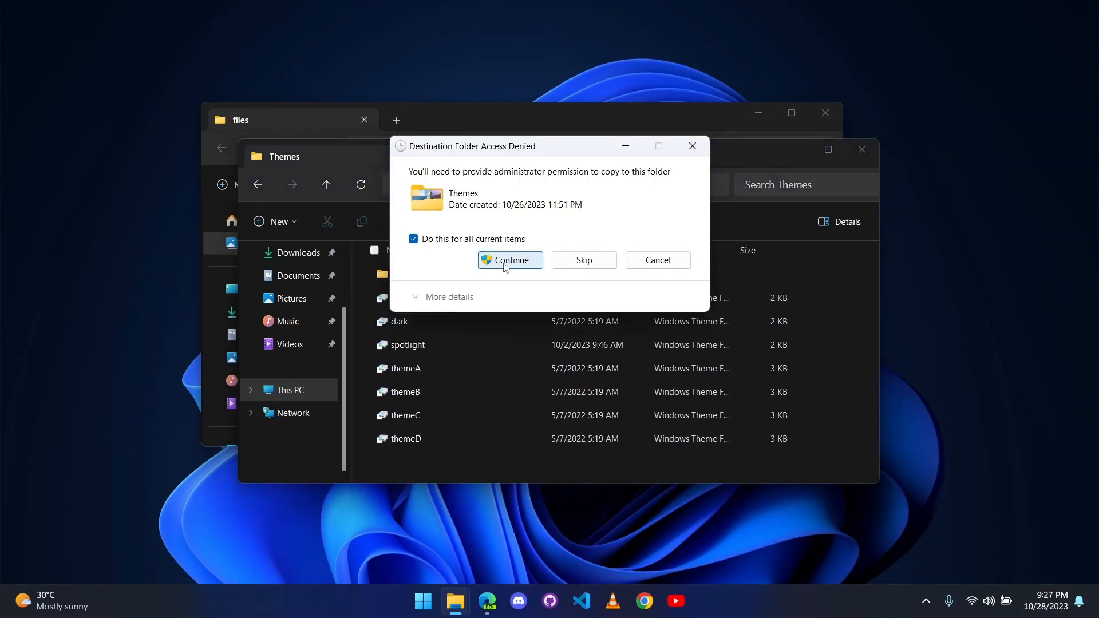
left_click(505, 263)
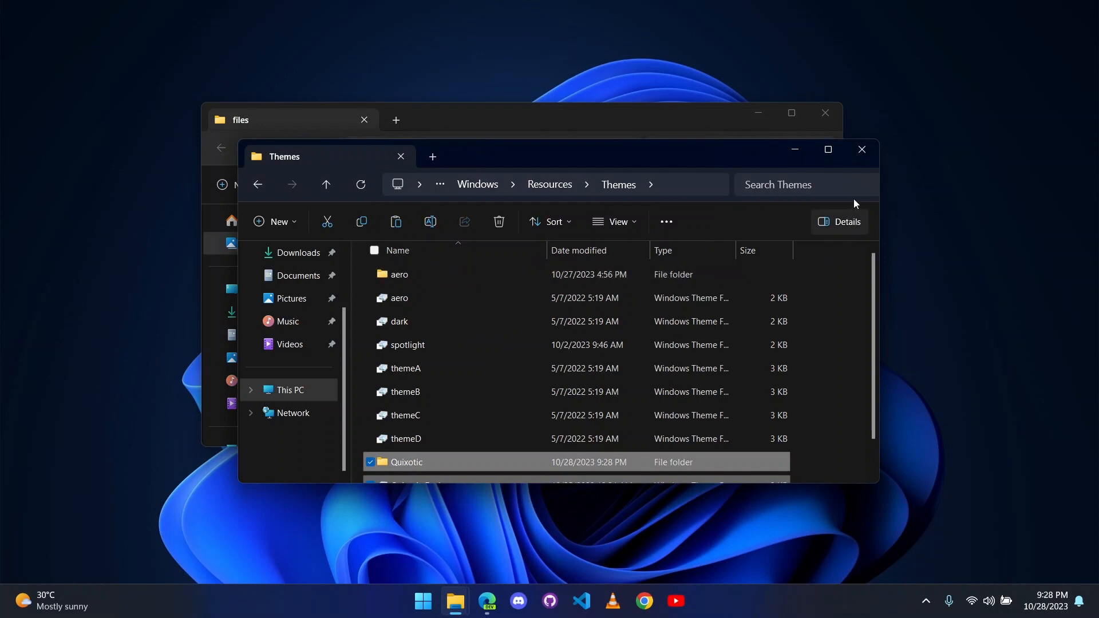
left_click(863, 152)
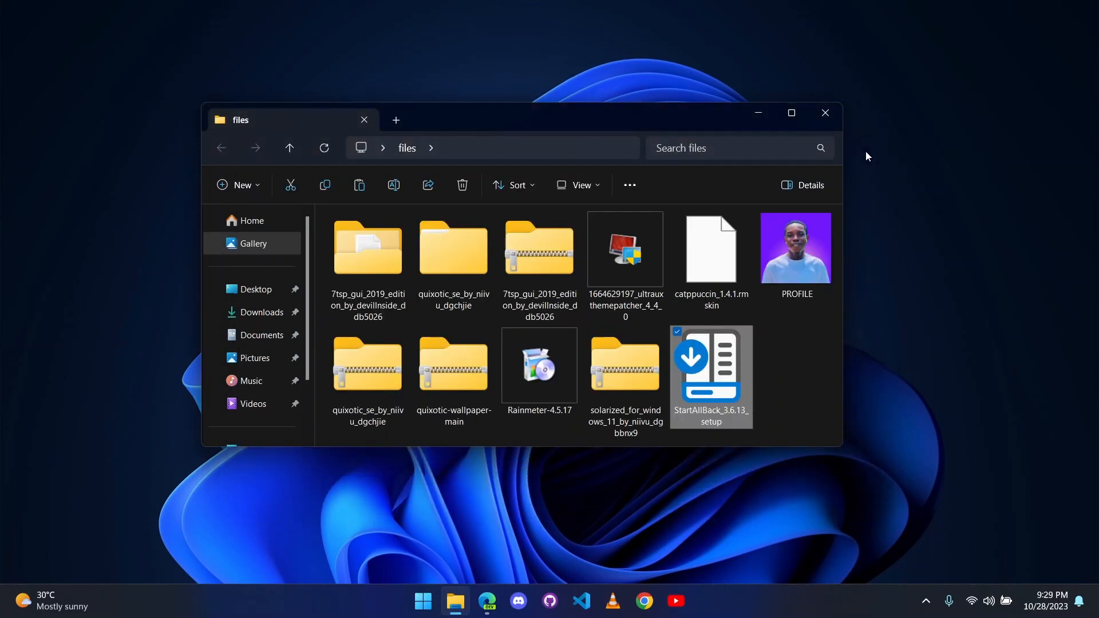
Step: Find the Windows restore point settings and confirm Local Disk (C:)'s configuration with system protection turned on
left_click(424, 601)
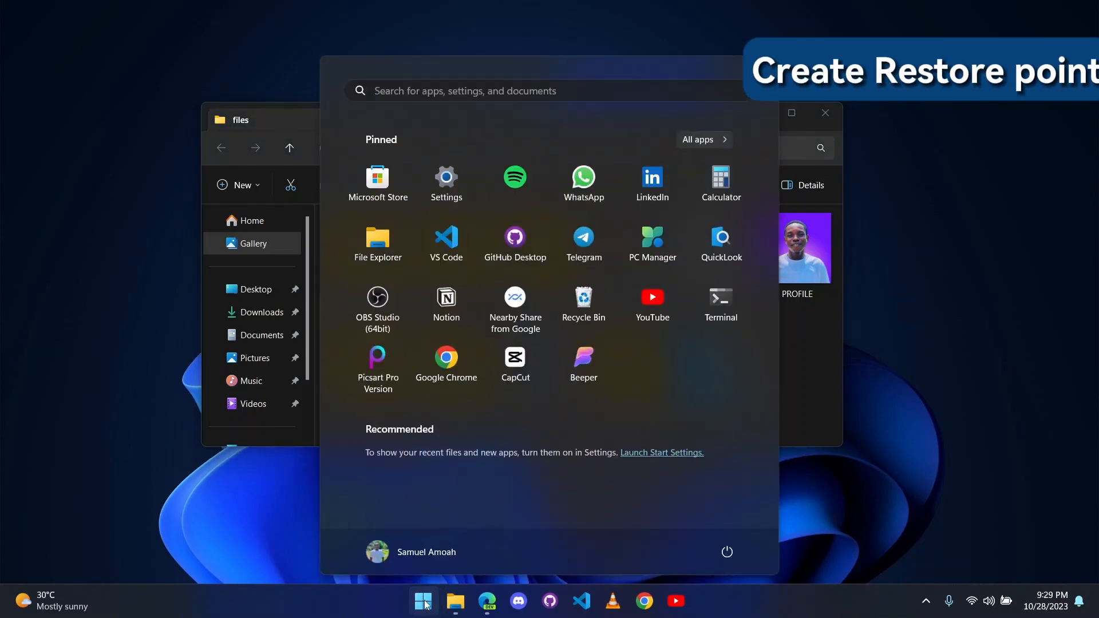
type("create")
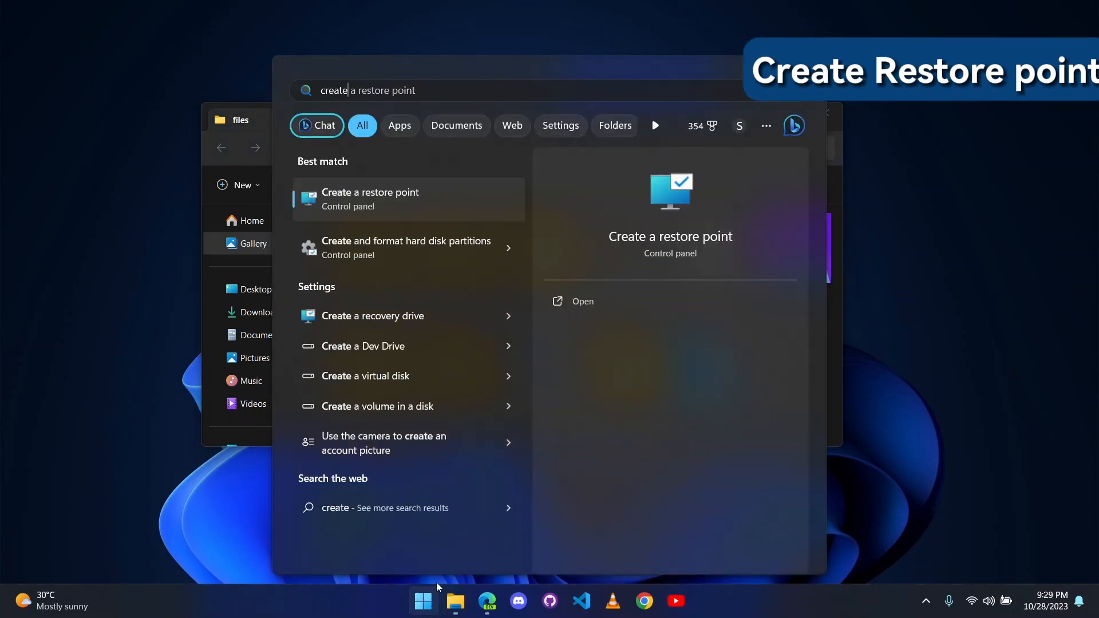
left_click(412, 195)
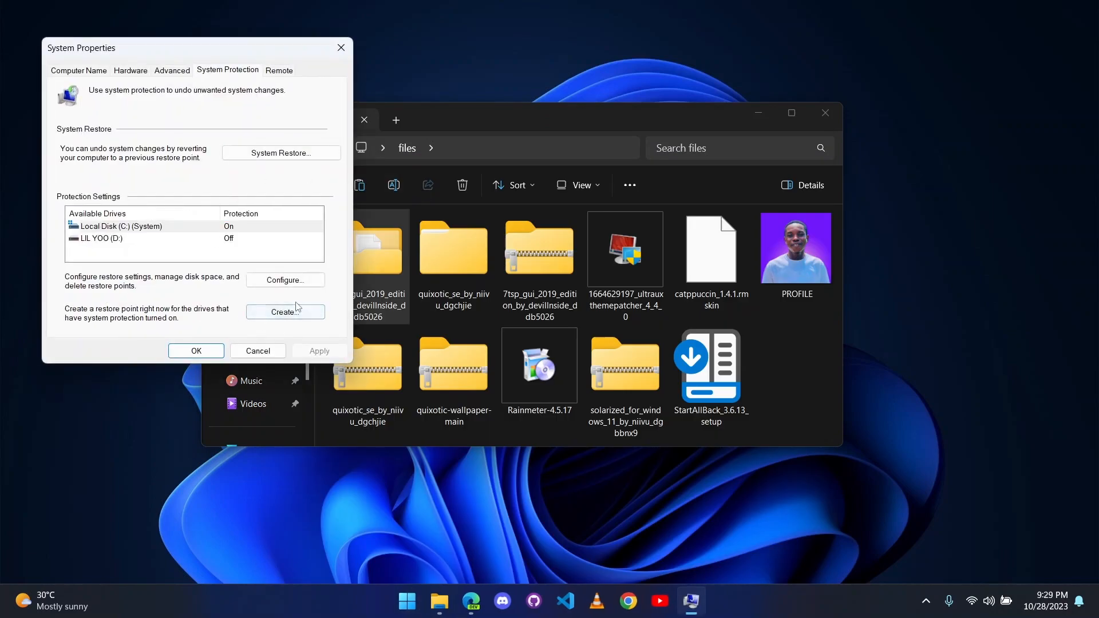
left_click(287, 280)
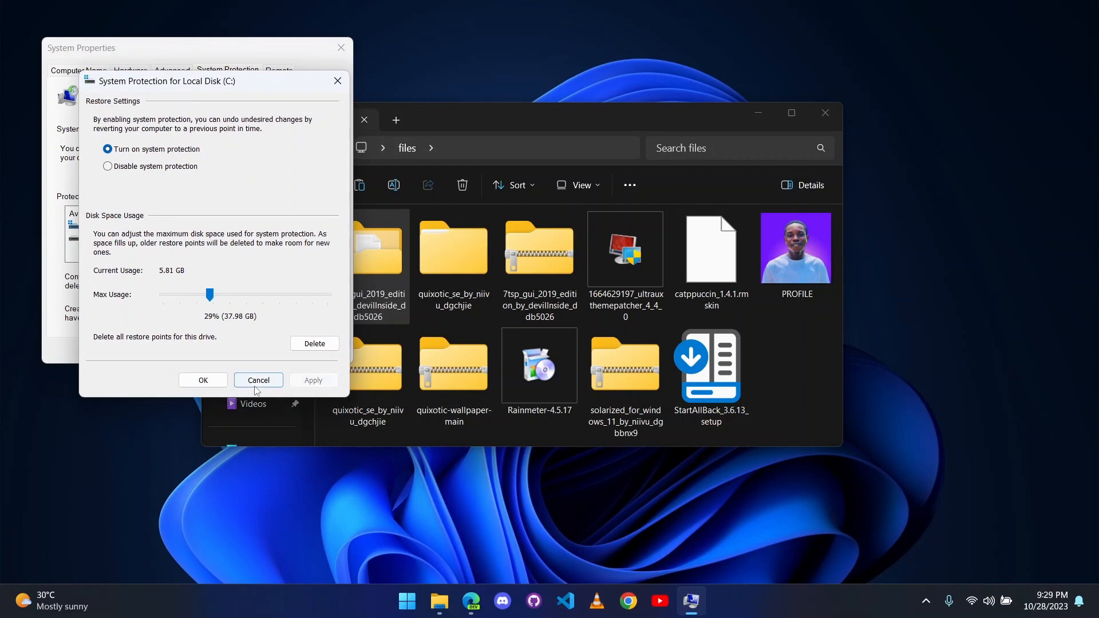
left_click(213, 382)
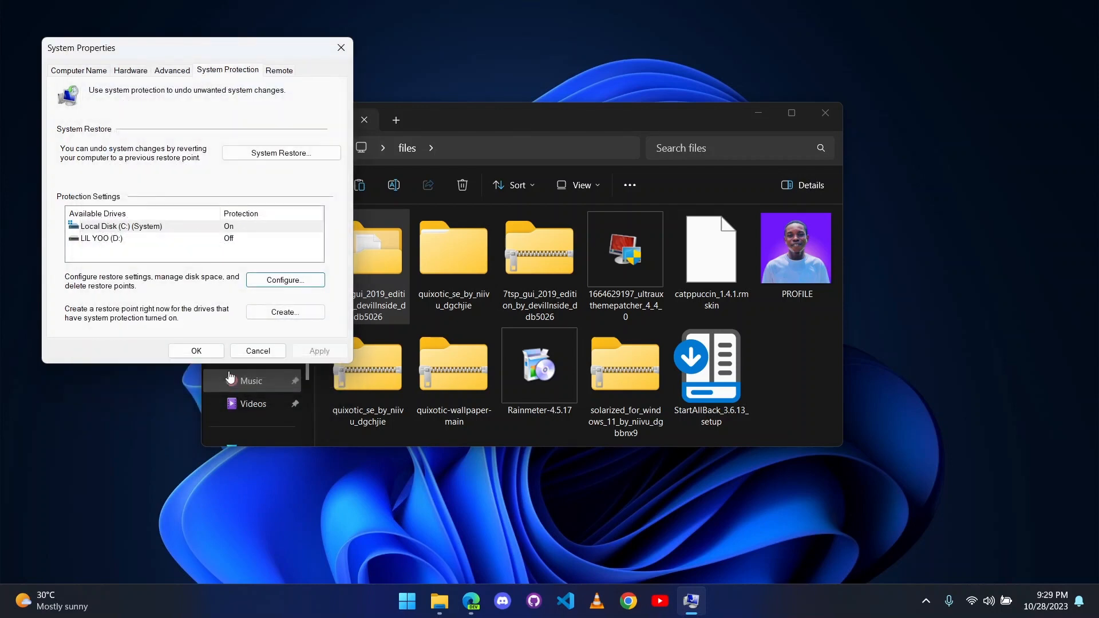
Step: Create a restore point described as "go to windows" and close the system properties
left_click(289, 314)
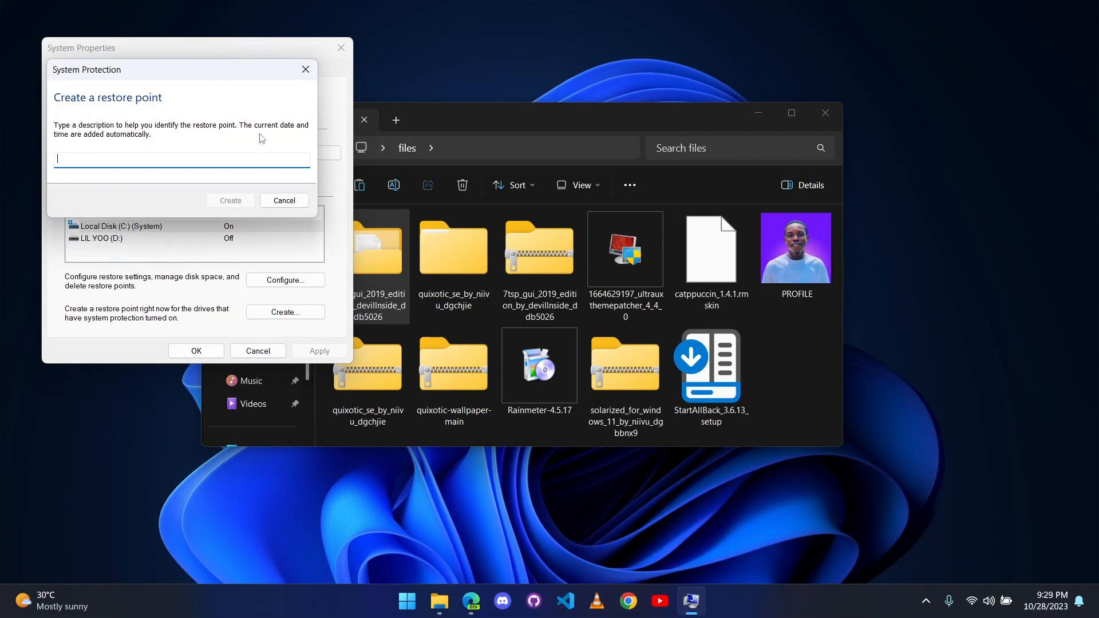
type("go to windows")
left_click(236, 201)
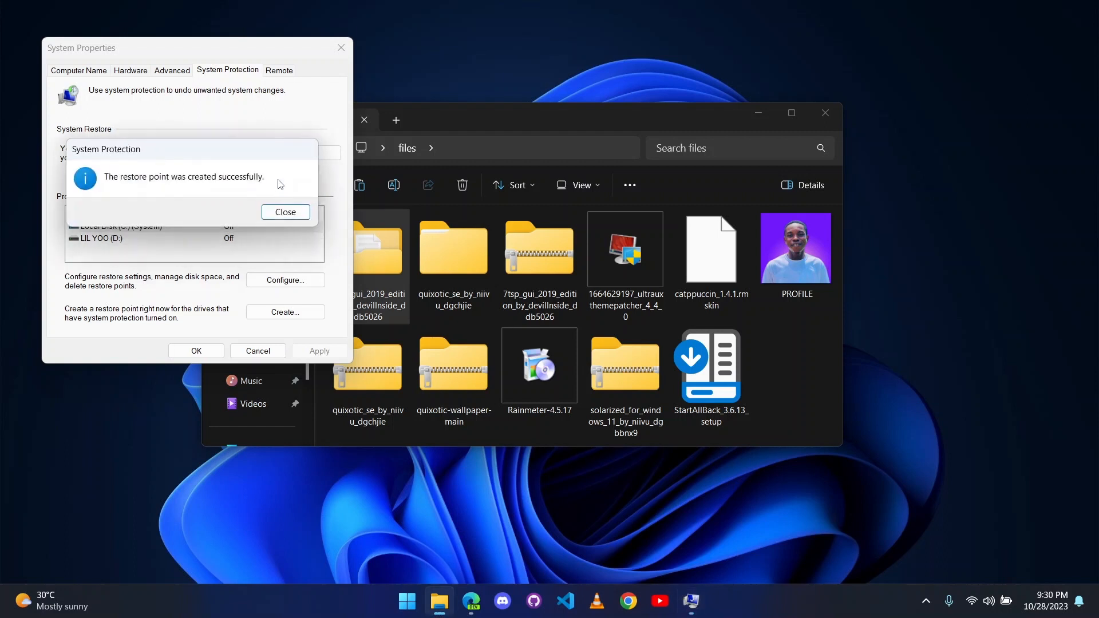
left_click(284, 212)
left_click(217, 352)
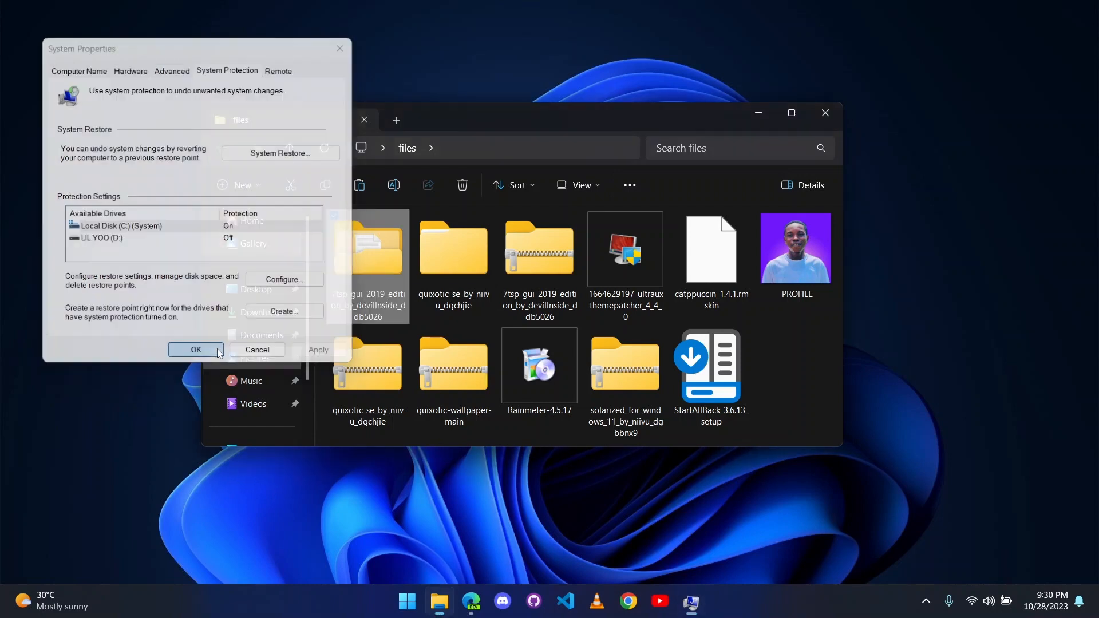
Step: Install UltraUXThemePatcher 4.4.0 from the files folder, accepting the license agreement and finishing the setup
left_click(640, 246)
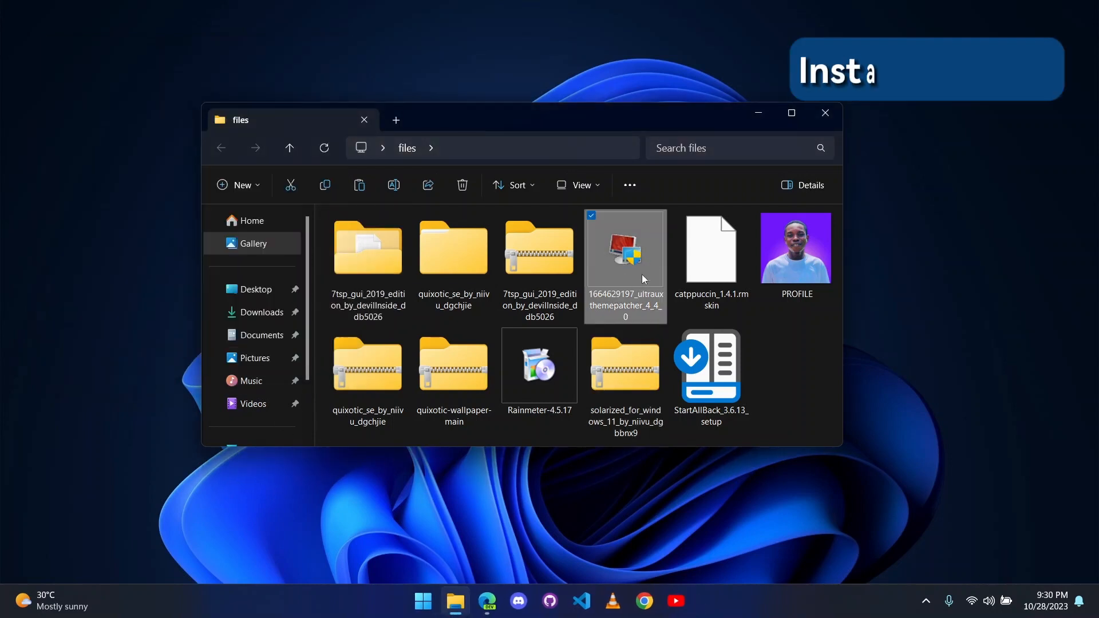
double_click(641, 271)
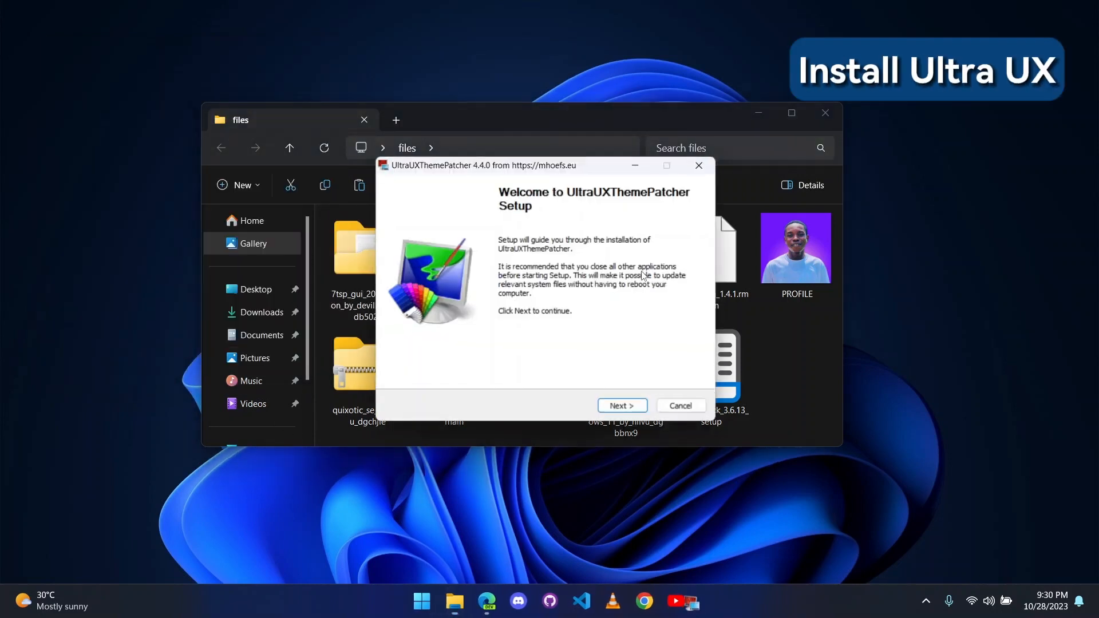
left_click(625, 413)
left_click(517, 382)
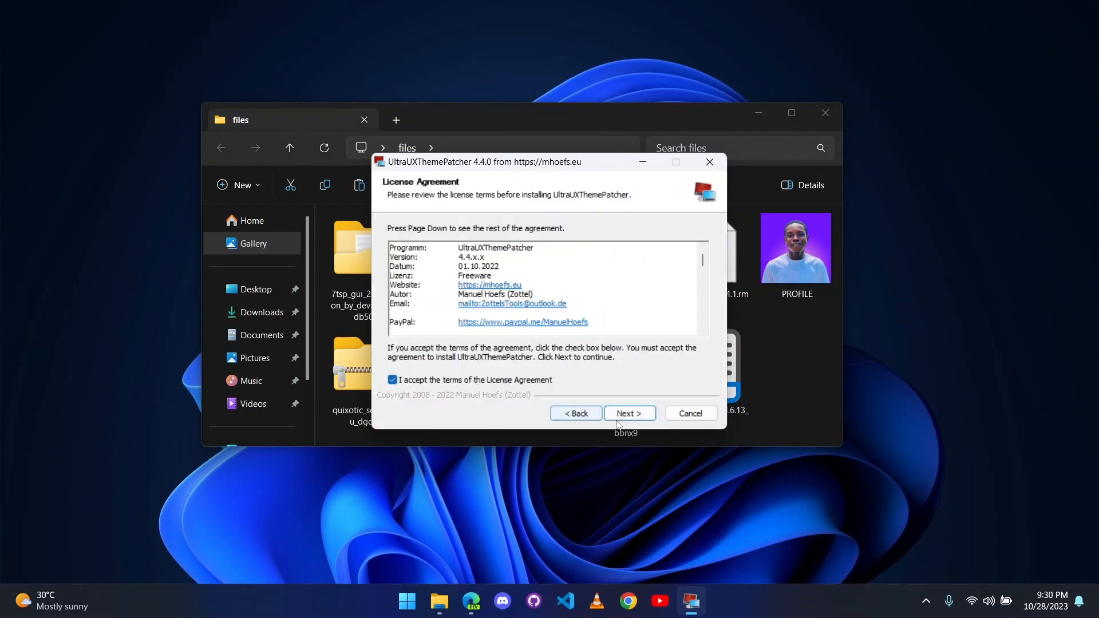
left_click(637, 415)
left_click(640, 414)
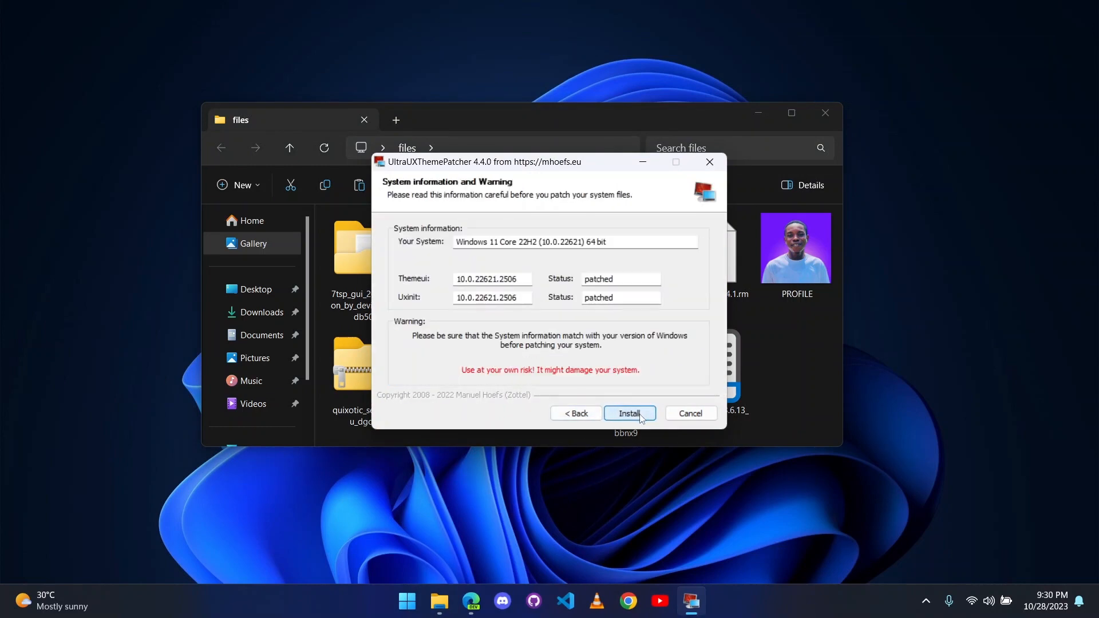
left_click(640, 415)
left_click(640, 414)
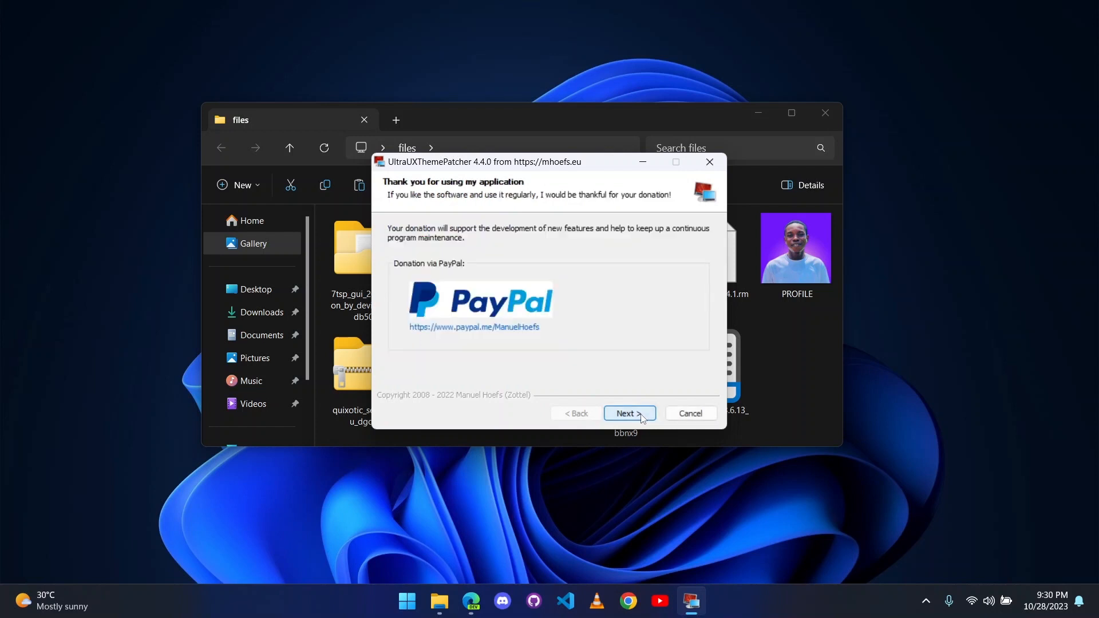
left_click(644, 417)
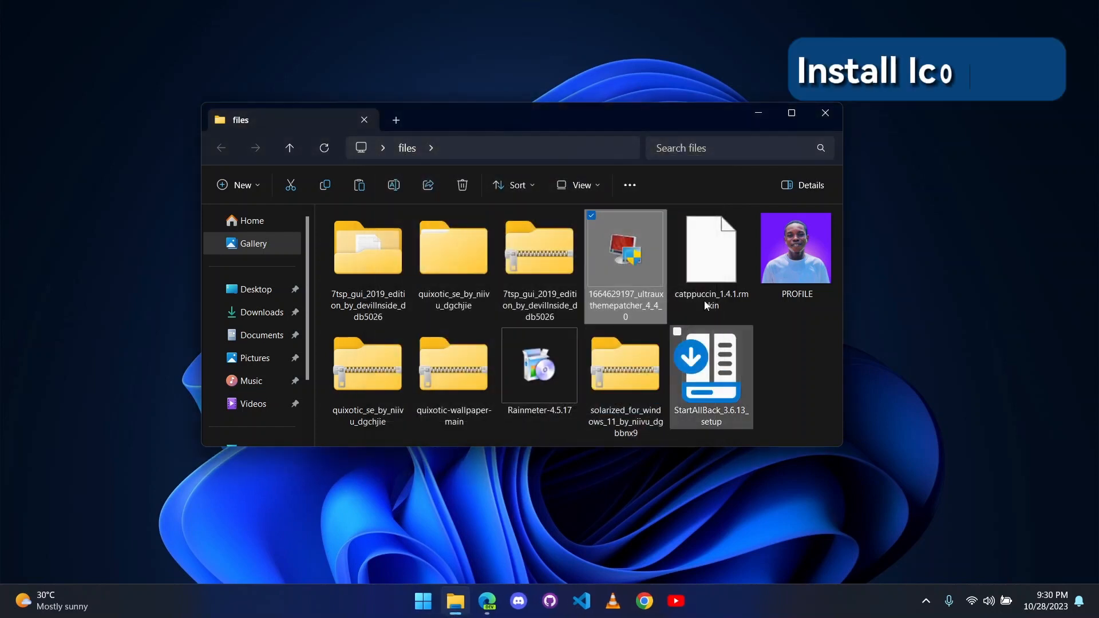
Step: Launch 7tsp GUI v0.6(2019) from the extracted 7tsp_gui_2019_edition folder and close the folder window
left_click(378, 268)
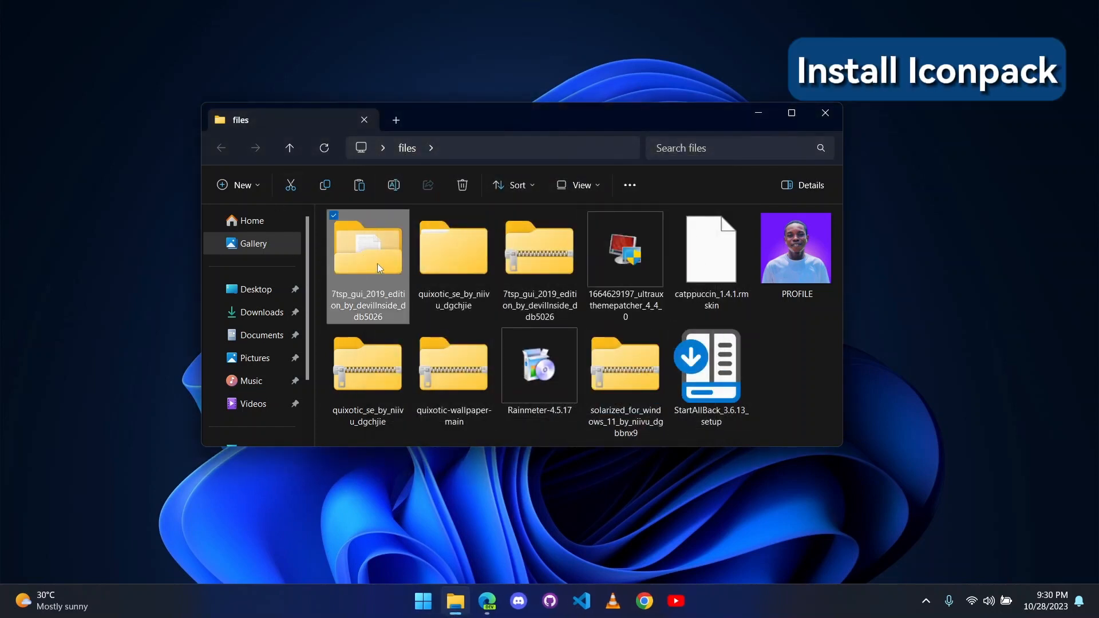
double_click(373, 265)
left_click(419, 239)
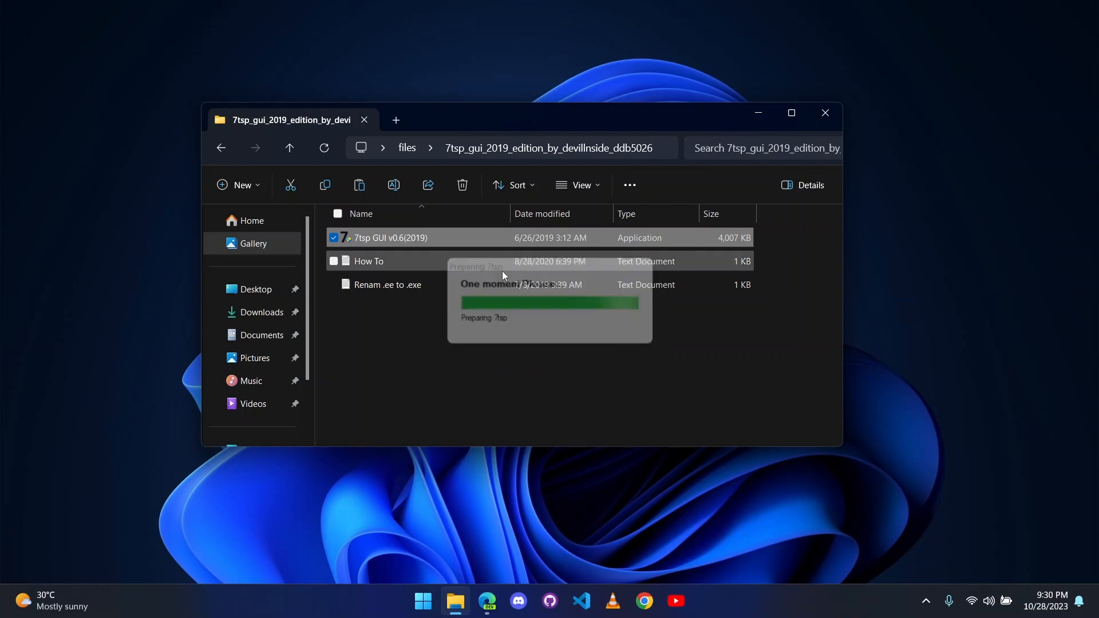
left_click(830, 115)
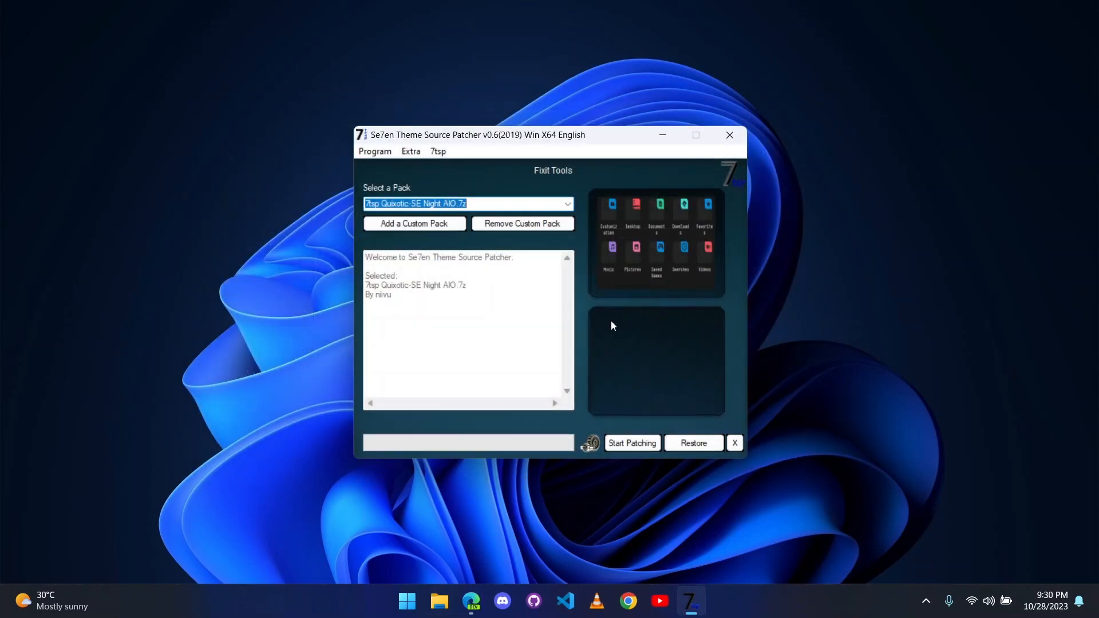
Step: Add 7tsp Quixotic-SE Night AIO from the extracted Quixotic SE BETA DEMO folder's 7tsp Quixotic-SE subfolder as a custom pack
left_click(449, 225)
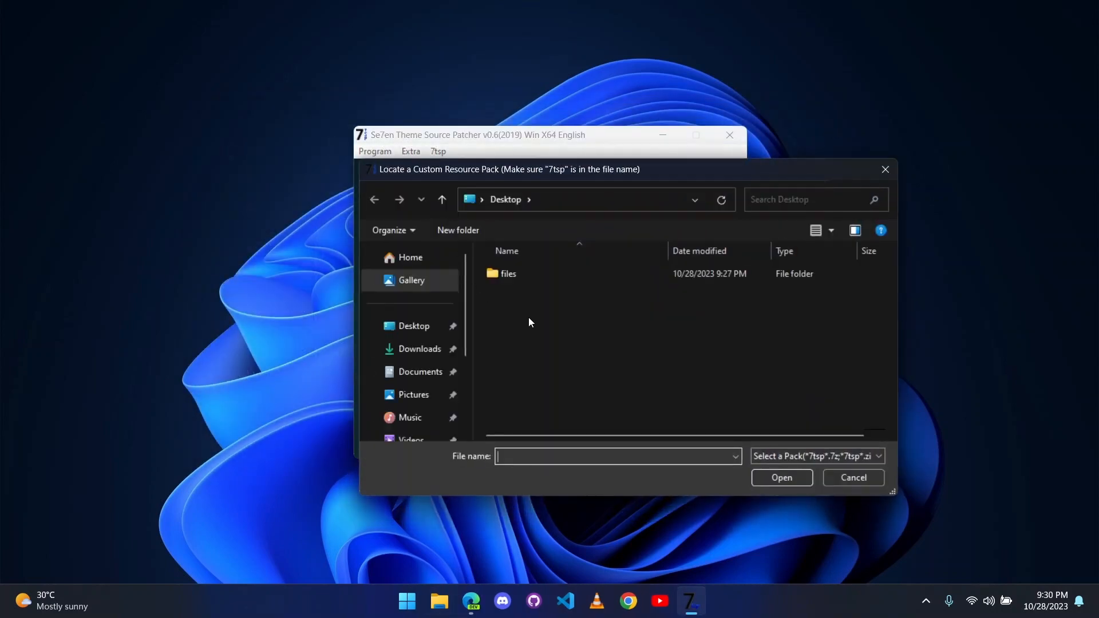
left_click(427, 326)
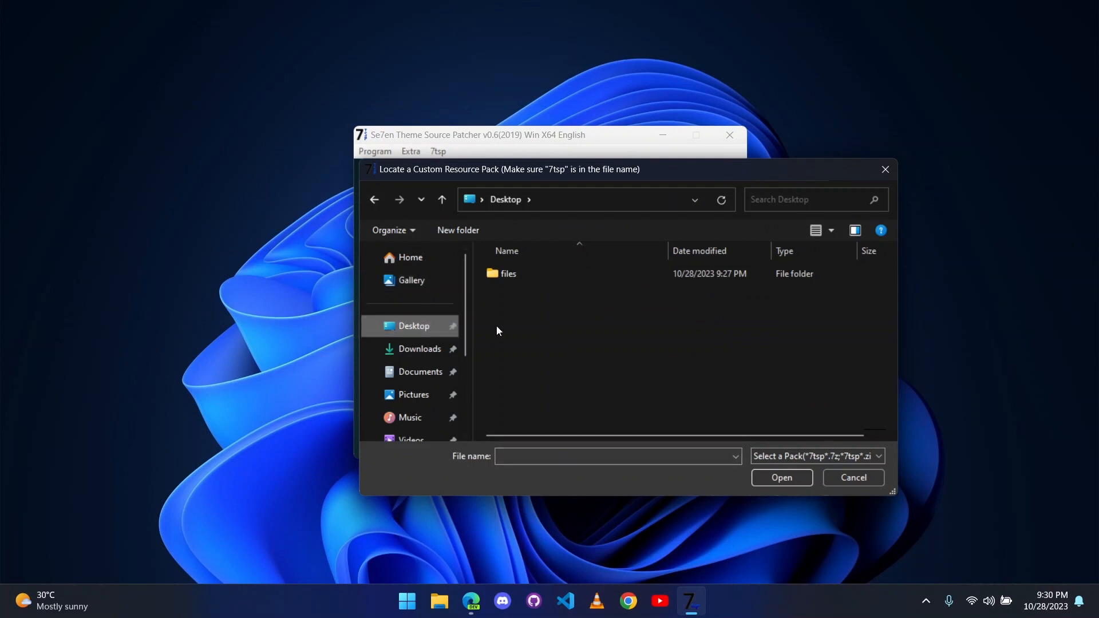
double_click(539, 275)
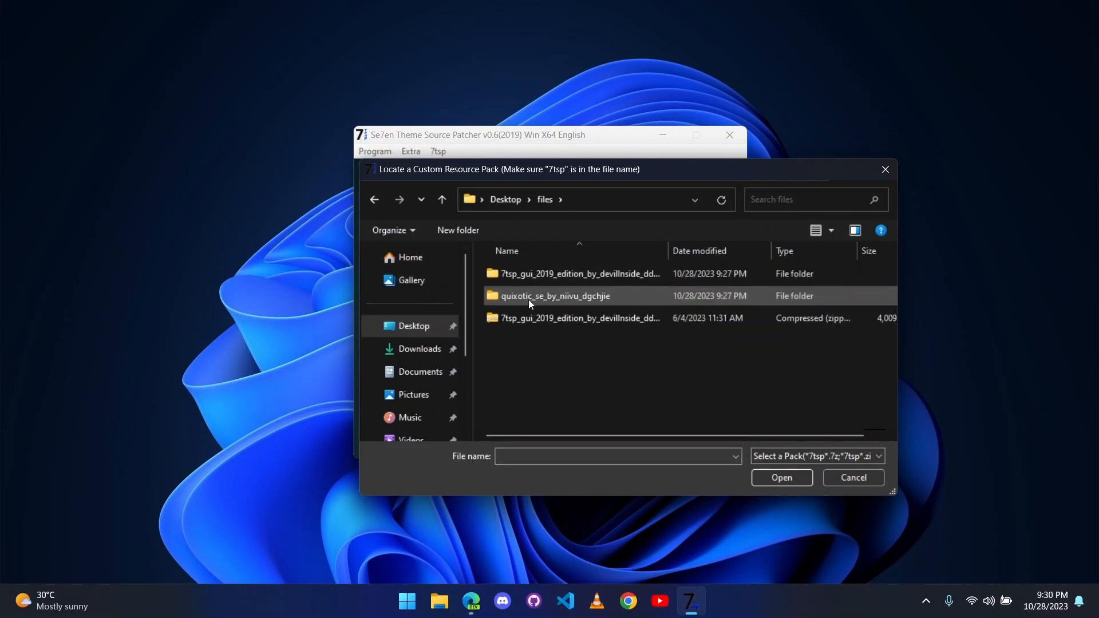
double_click(600, 299)
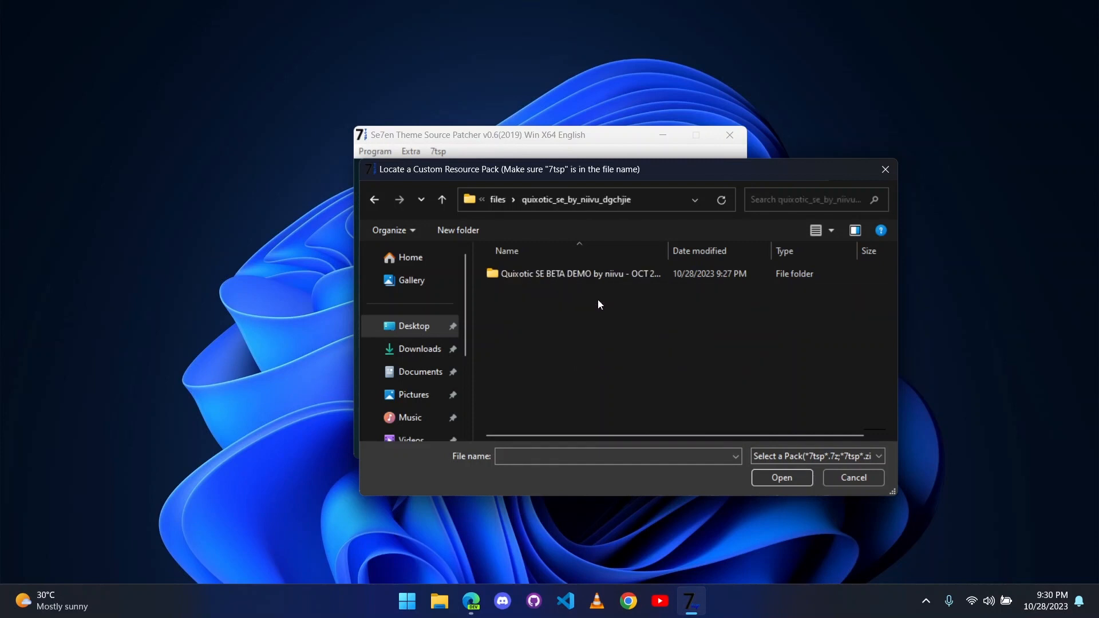
double_click(622, 273)
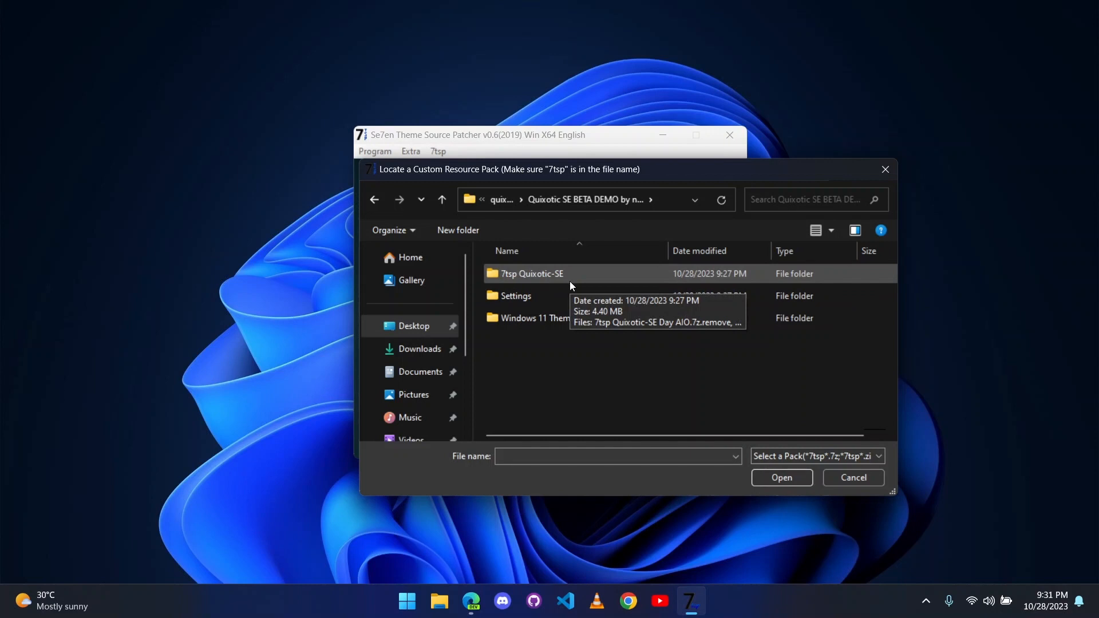
double_click(569, 281)
left_click(624, 278)
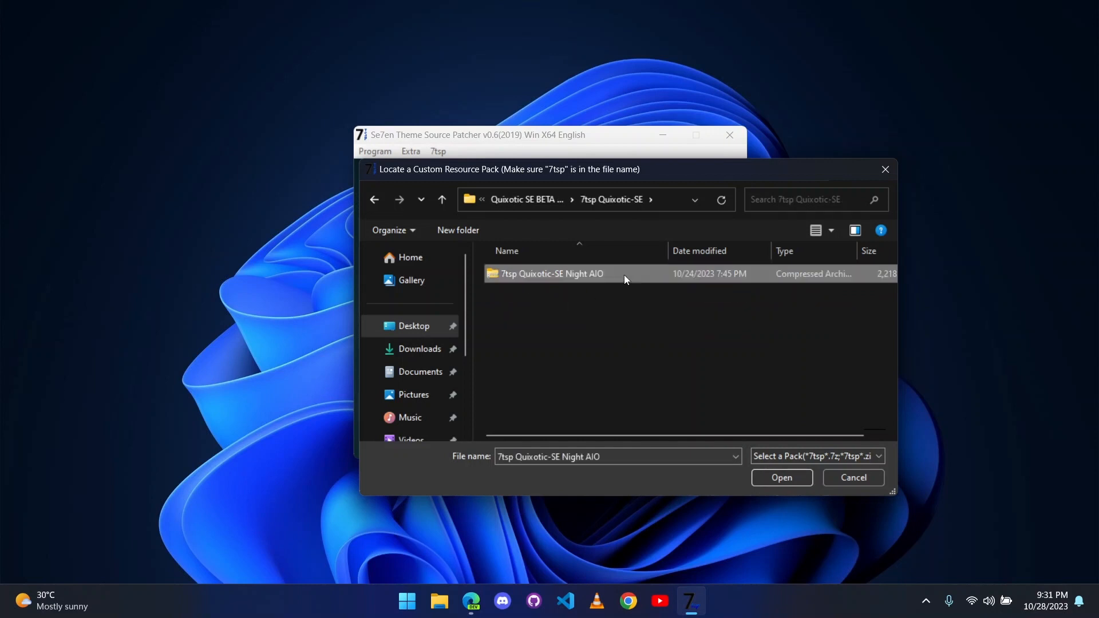
double_click(624, 276)
left_click(554, 359)
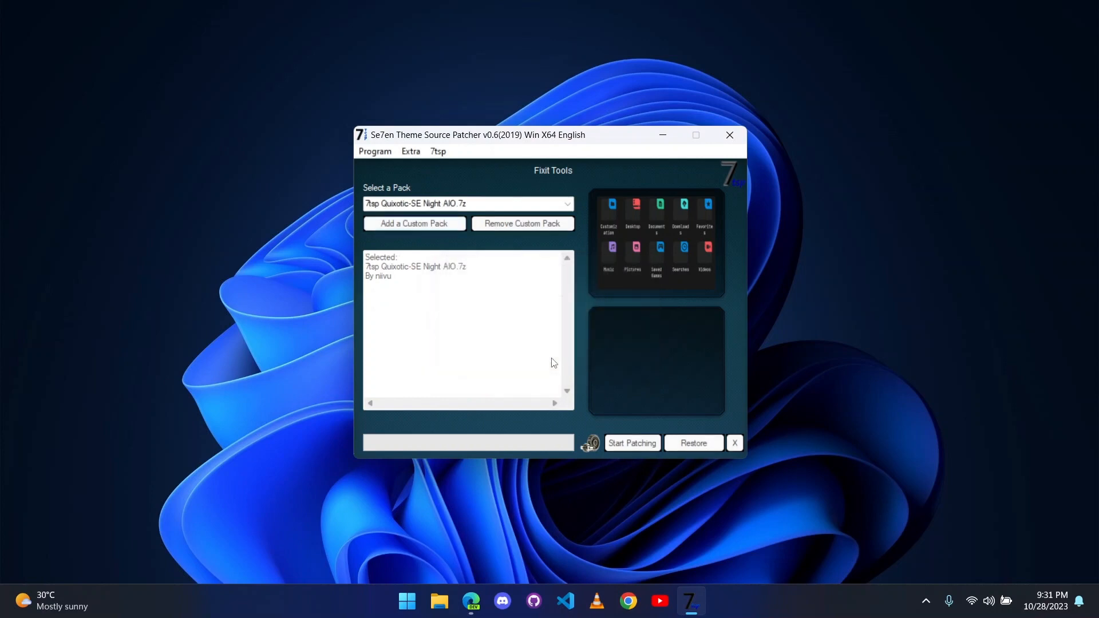
Step: Patch the system with the 7tsp Quixotic-SE Night AIO pack, keeping restore point creation enabled
left_click(641, 444)
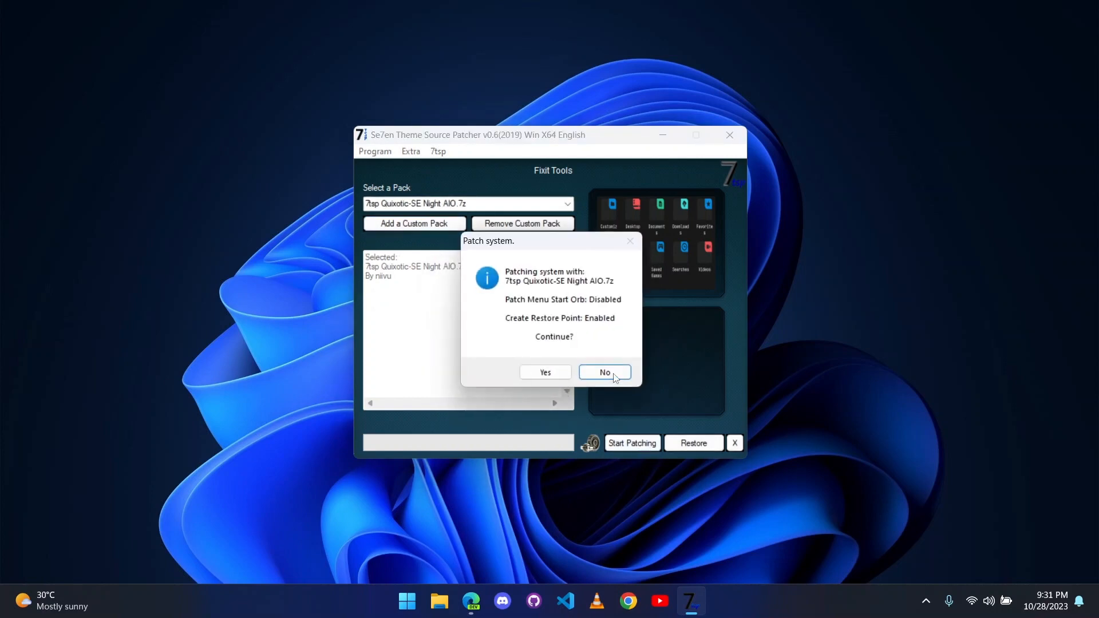
left_click(565, 378)
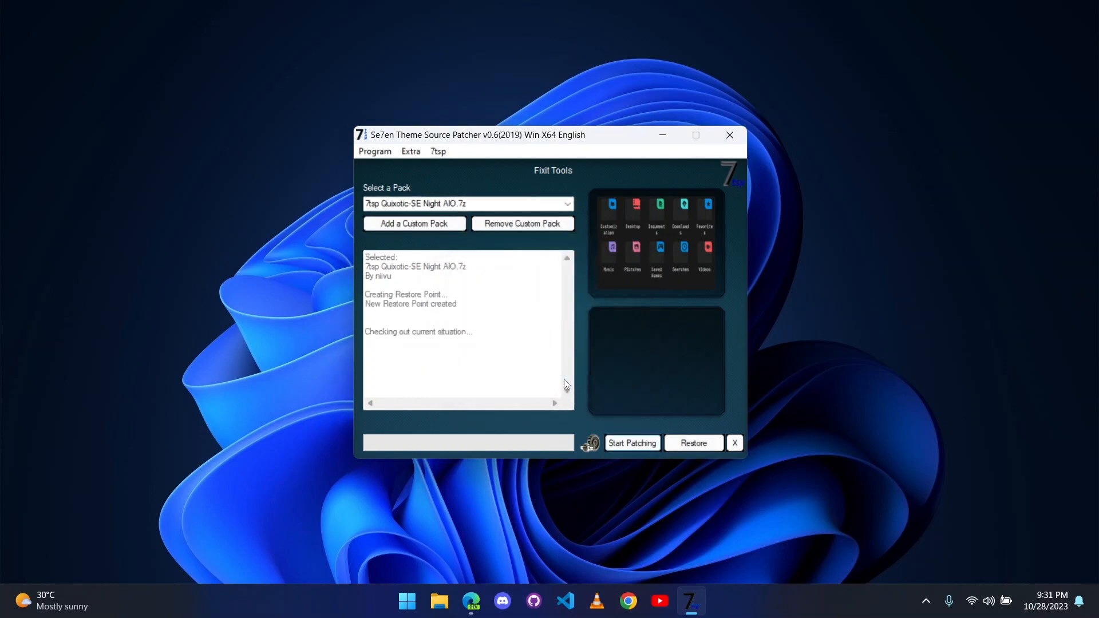
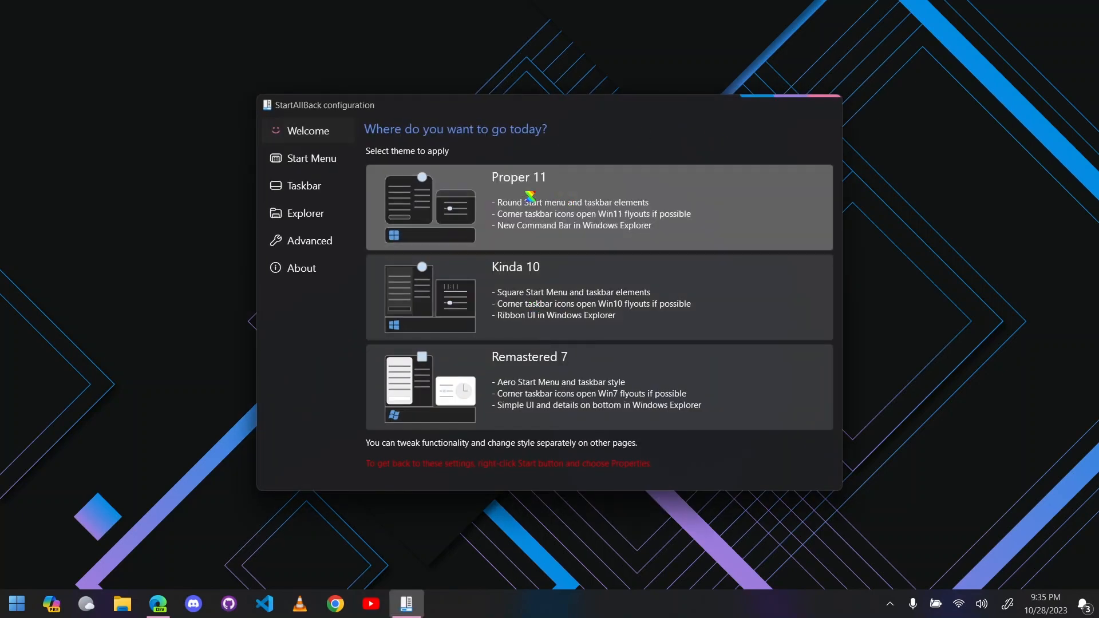
Step: Turn off the enhanced classic start menu in the StartAllBack configuration
left_click(312, 154)
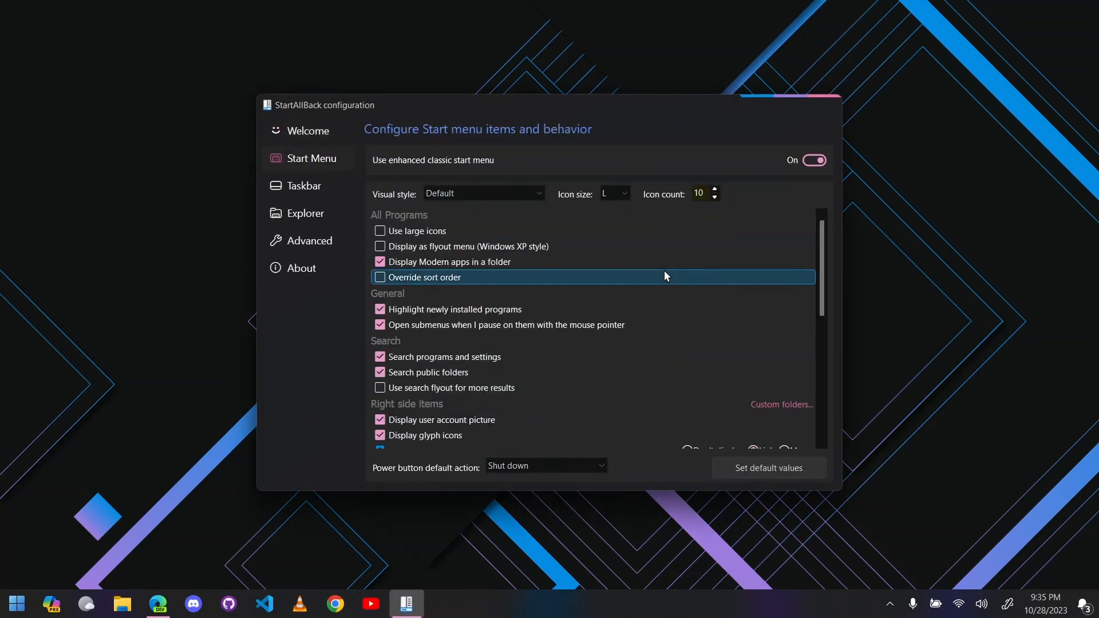
left_click(816, 162)
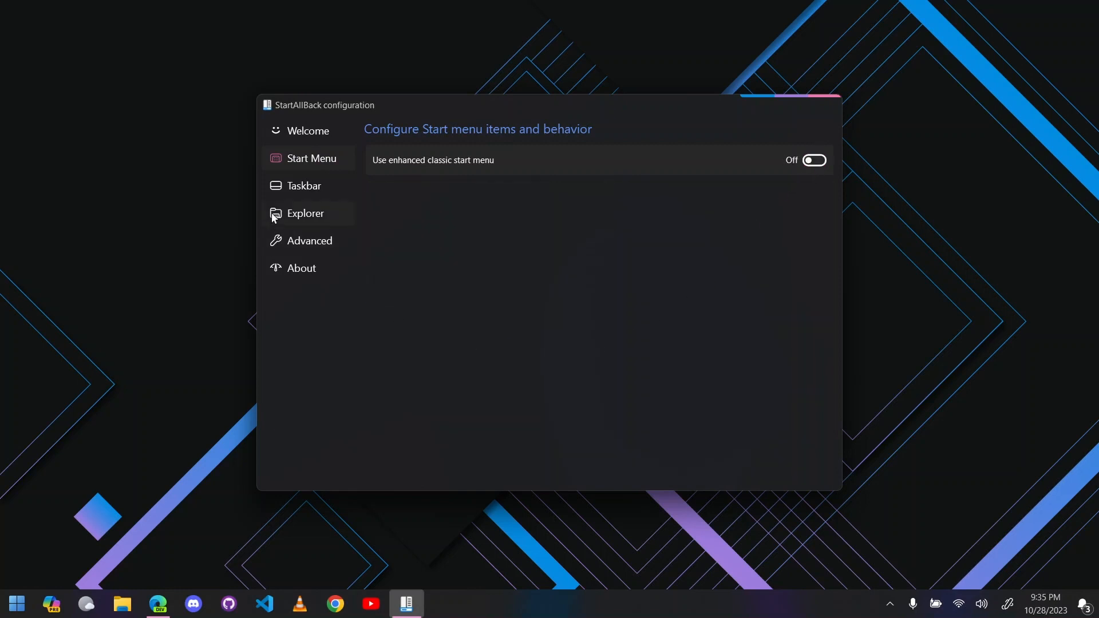
Step: Set Explorer to Win7 Command Bar, disable Mica effect and Classic search box, enable Details pane on bottom and Colorize everything with accent color, and close StartAllBack
left_click(302, 220)
left_click(680, 208)
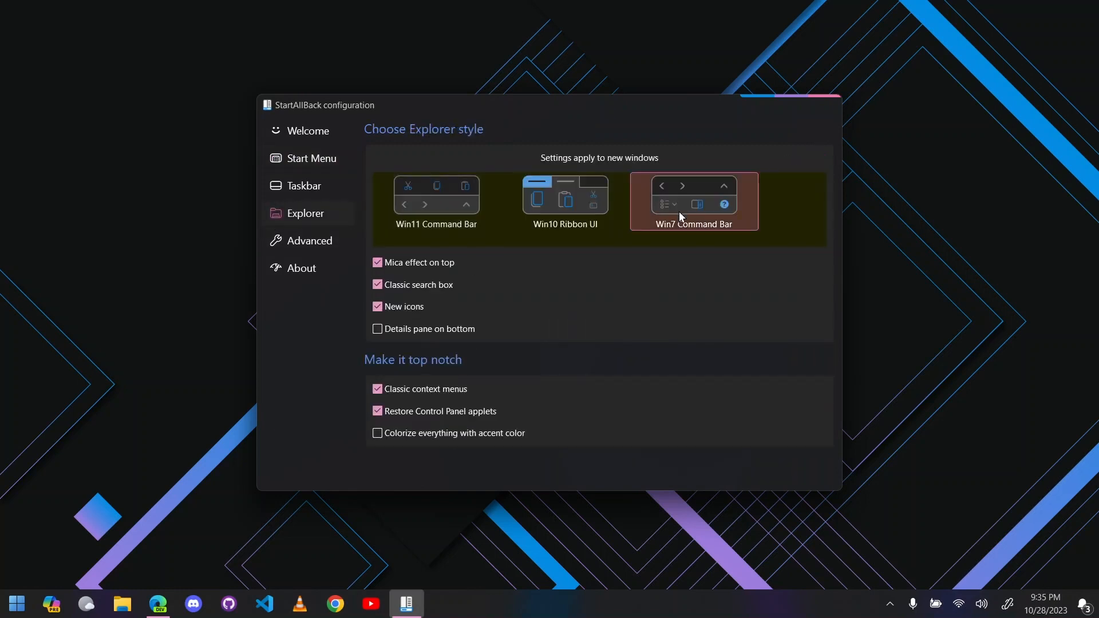
left_click(434, 265)
left_click(421, 288)
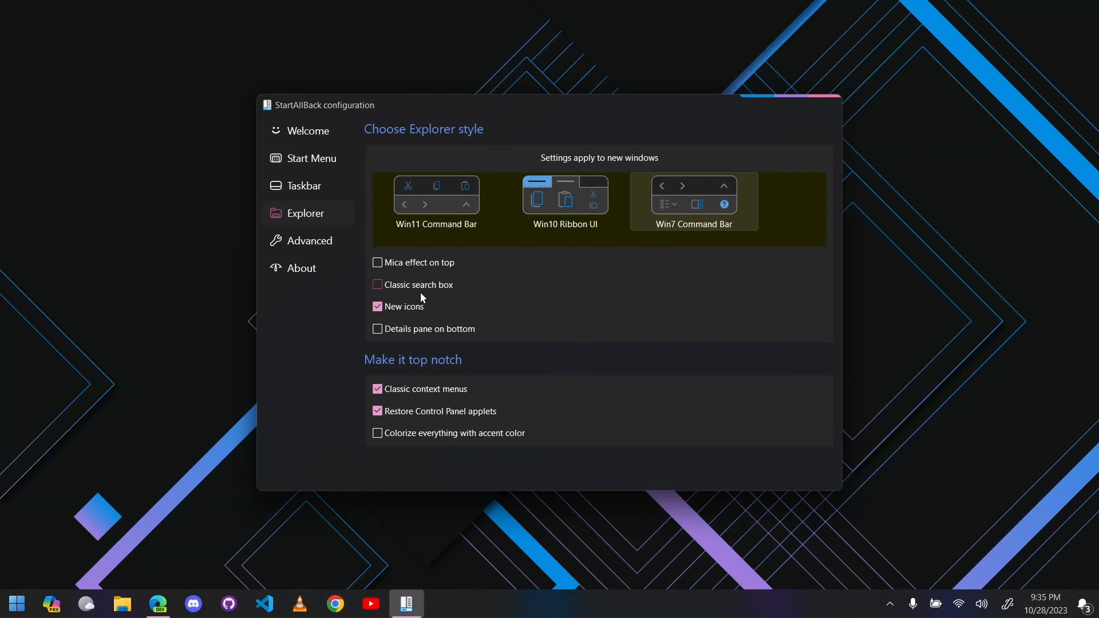
left_click(400, 327)
left_click(397, 434)
left_click(825, 105)
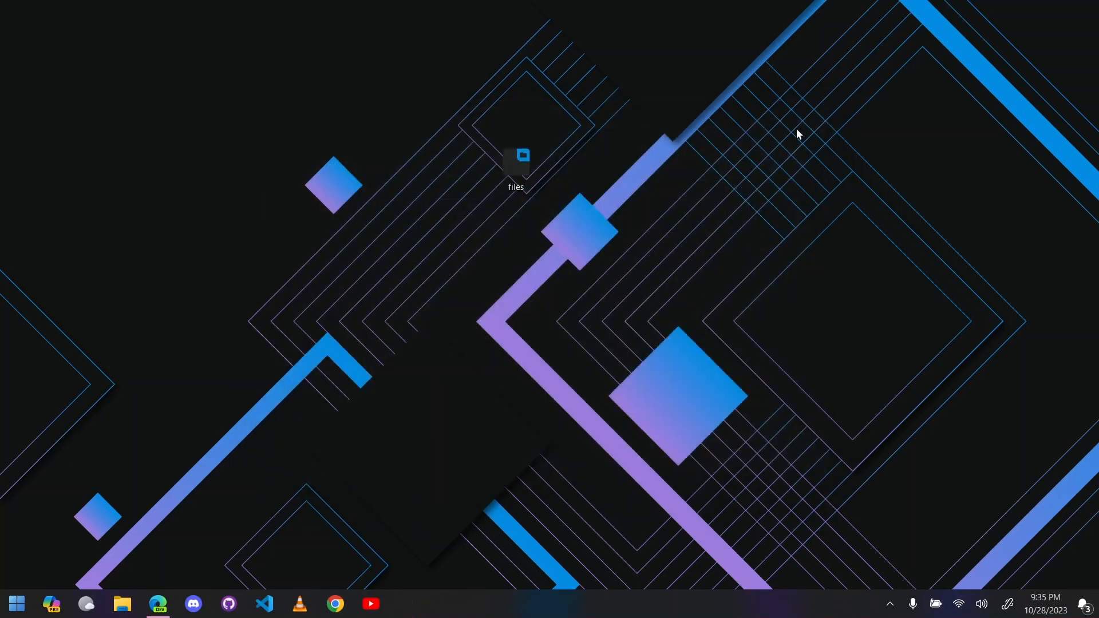
Step: Open the files folder and This PC to examine the new icons and Explorer layout, and close the window
double_click(523, 165)
mouse_move(652, 105)
left_mouse_down()
mouse_move(658, 118)
mouse_move(658, 95)
left_mouse_up()
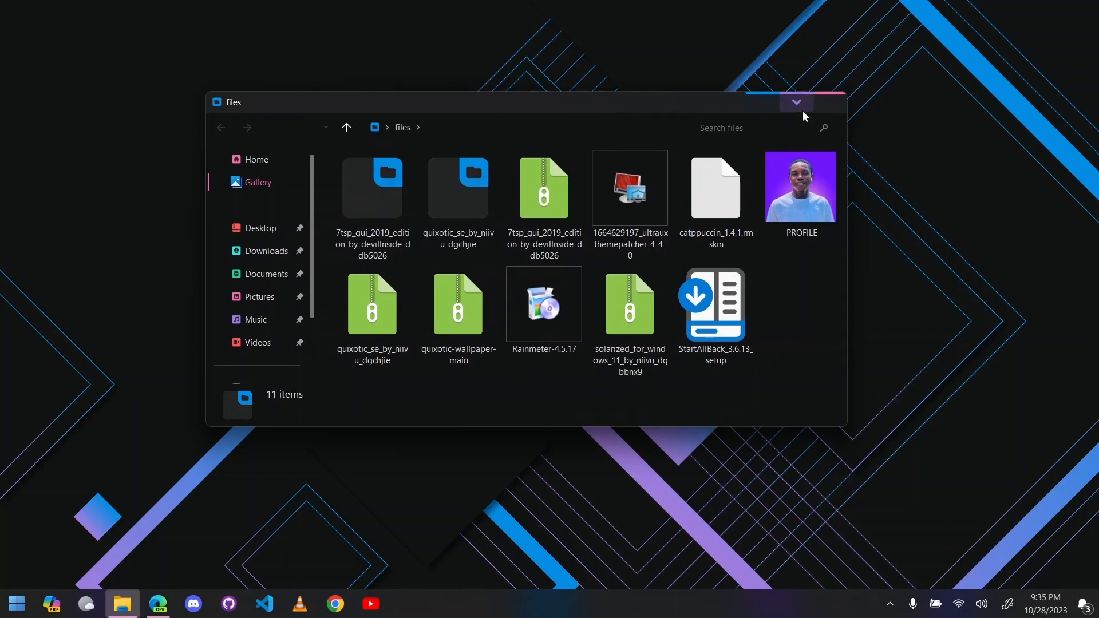
scroll(264, 350, "down", 3)
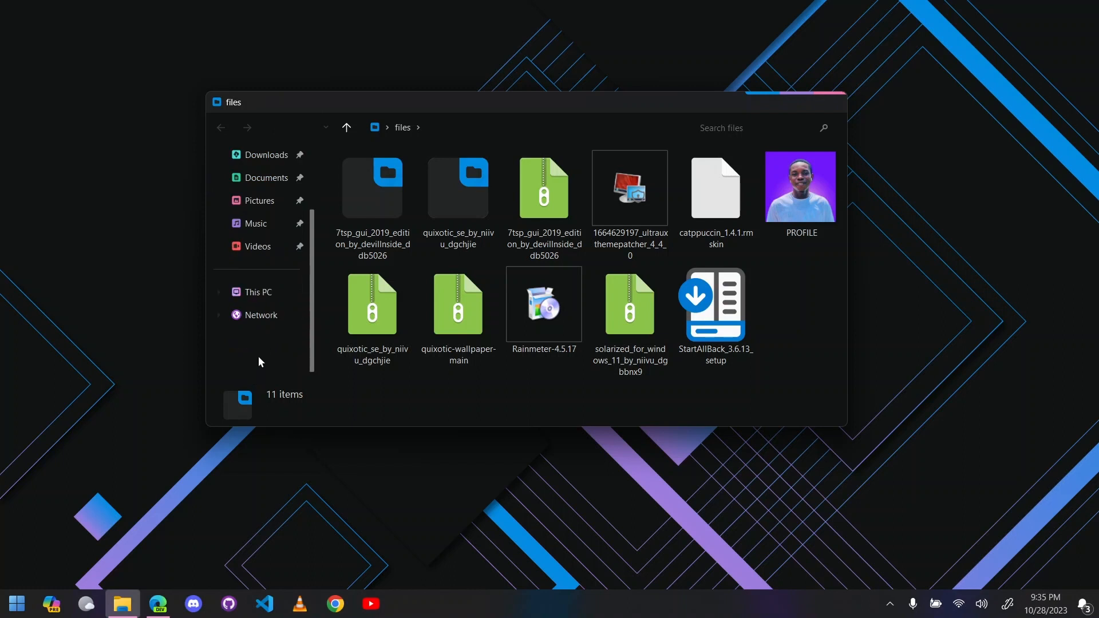
left_click(265, 293)
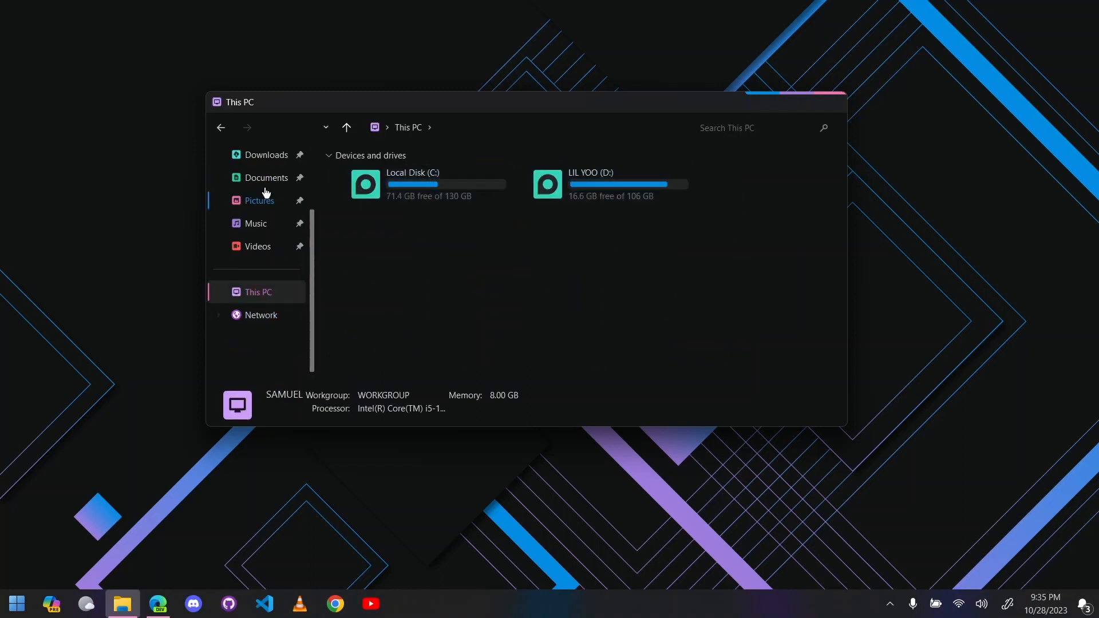
left_click(840, 103)
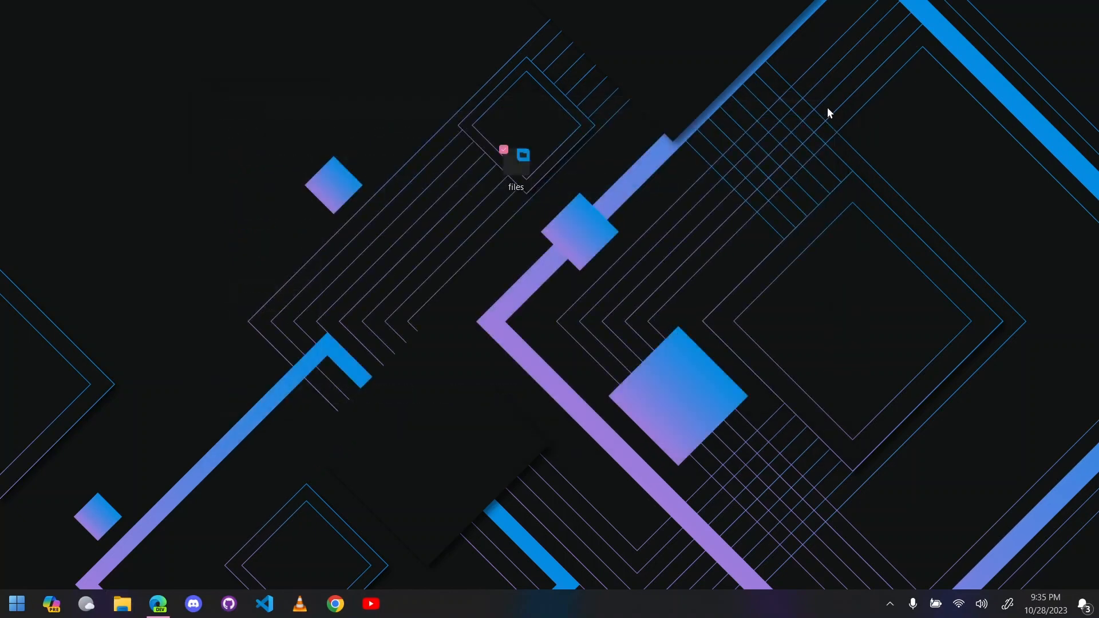
Step: Extract the solarized_for_windows_11_by_niivu_dgbbnx9 zip from the desktop's files folder to the default destination
double_click(523, 171)
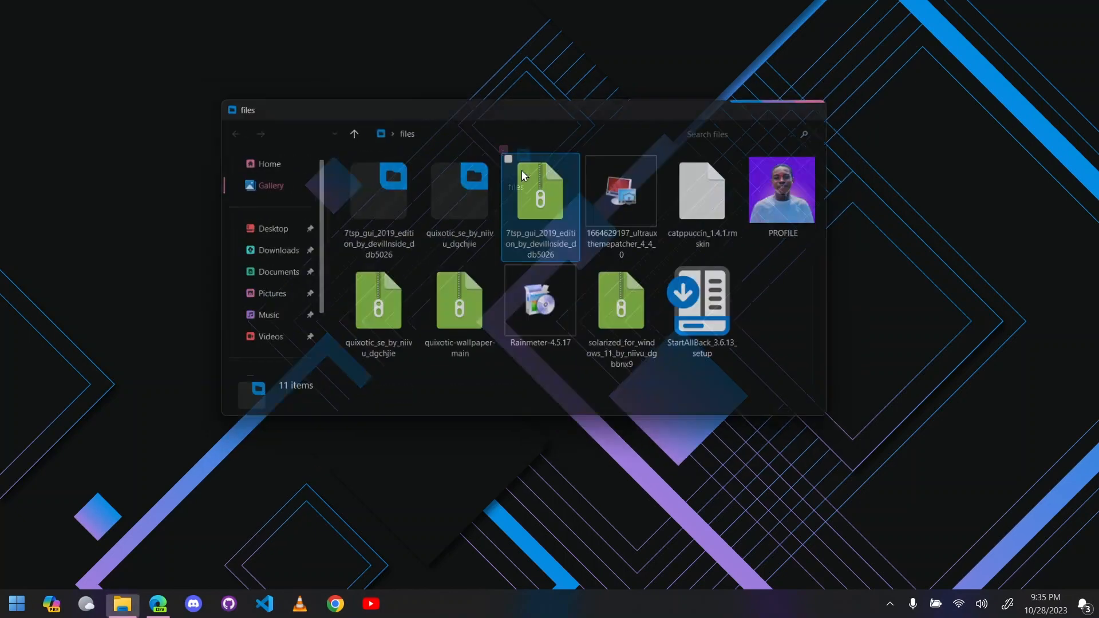
left_click(631, 327)
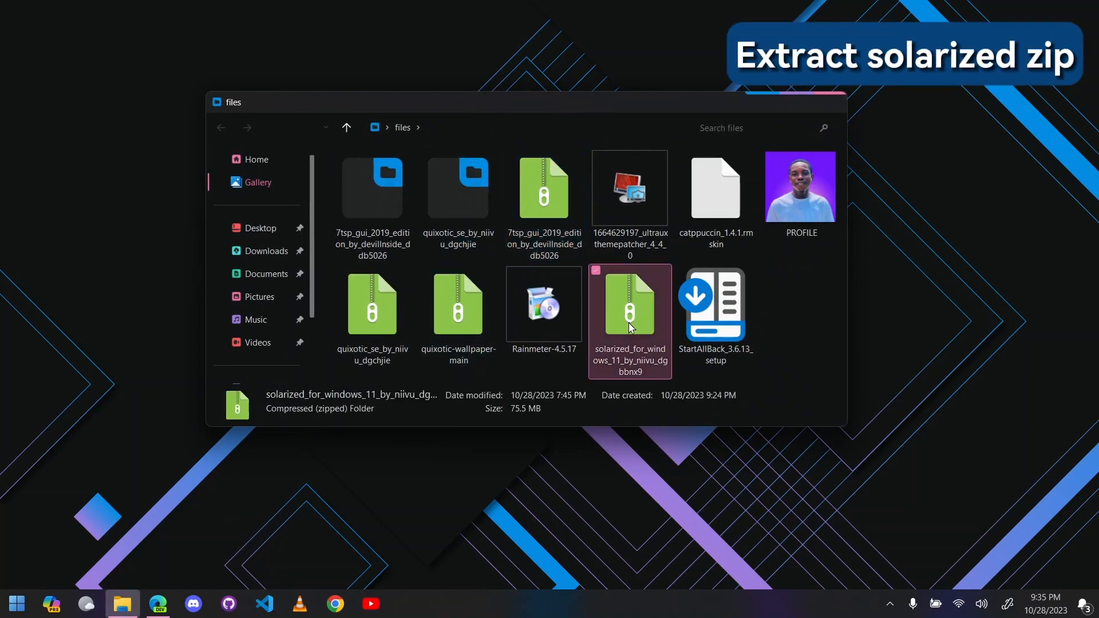
right_click(629, 304)
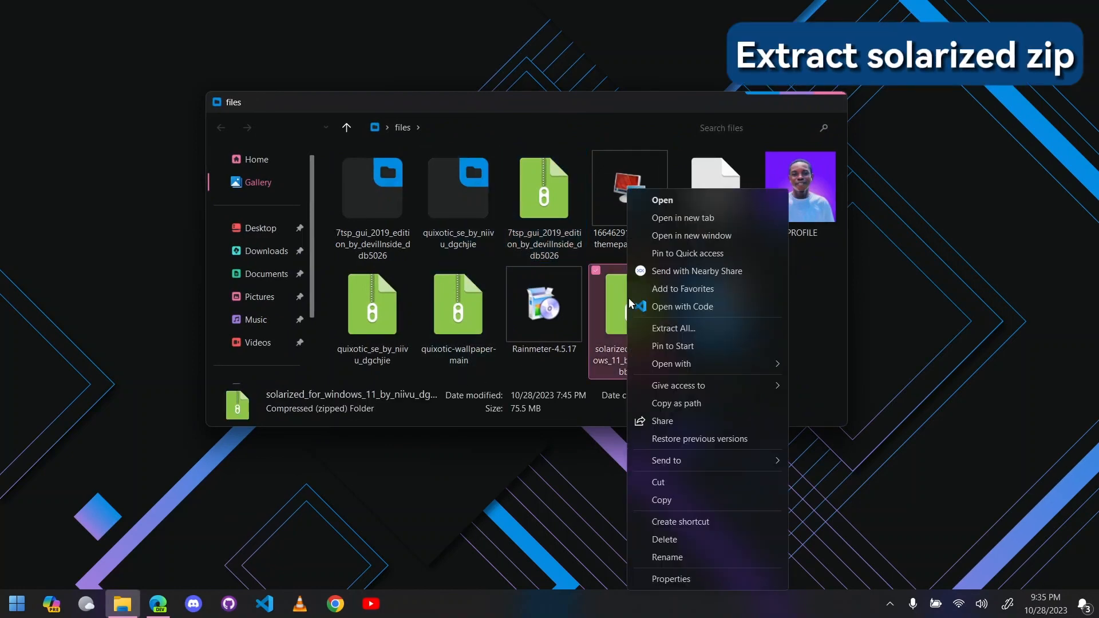
left_click(692, 328)
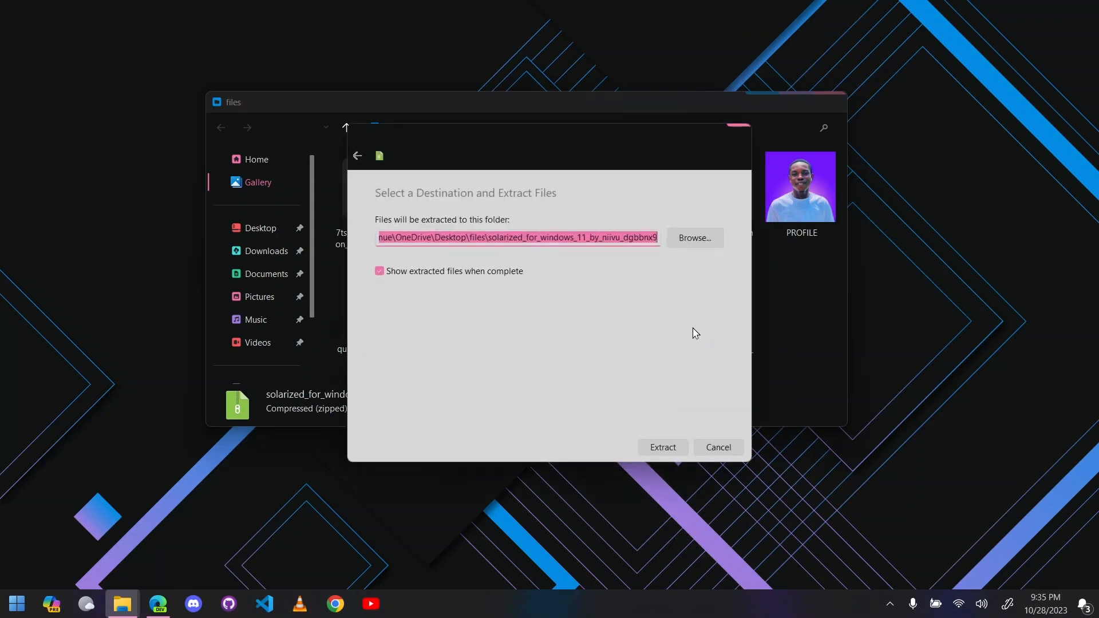
left_click(673, 451)
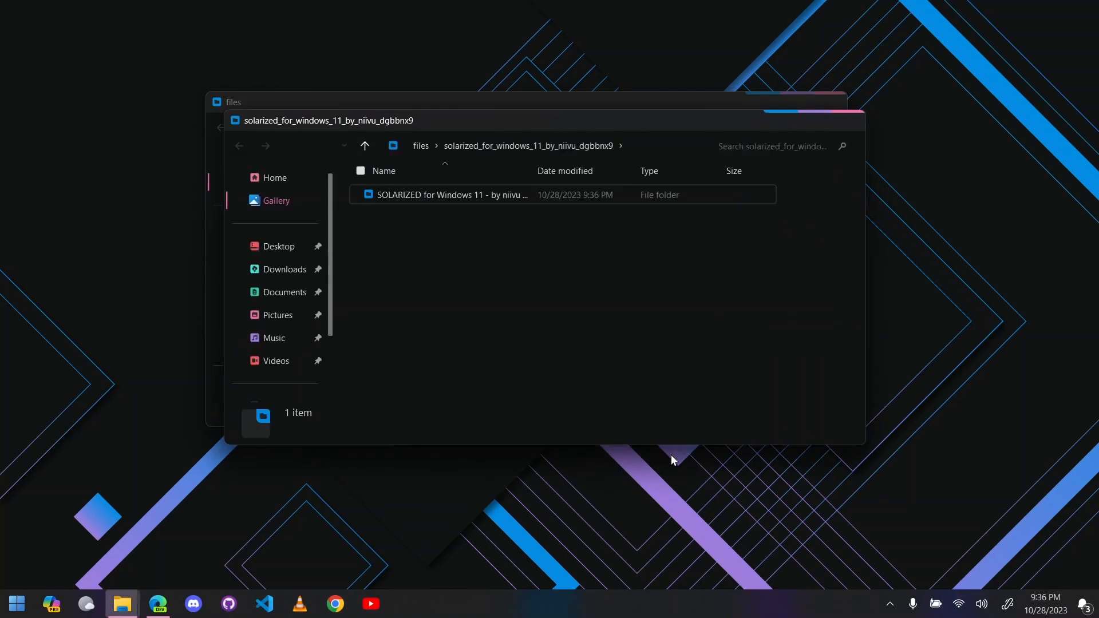
Step: Copy the solarized Icons folder from the extracted SOLARIZED for Windows 11 folder
left_click(470, 195)
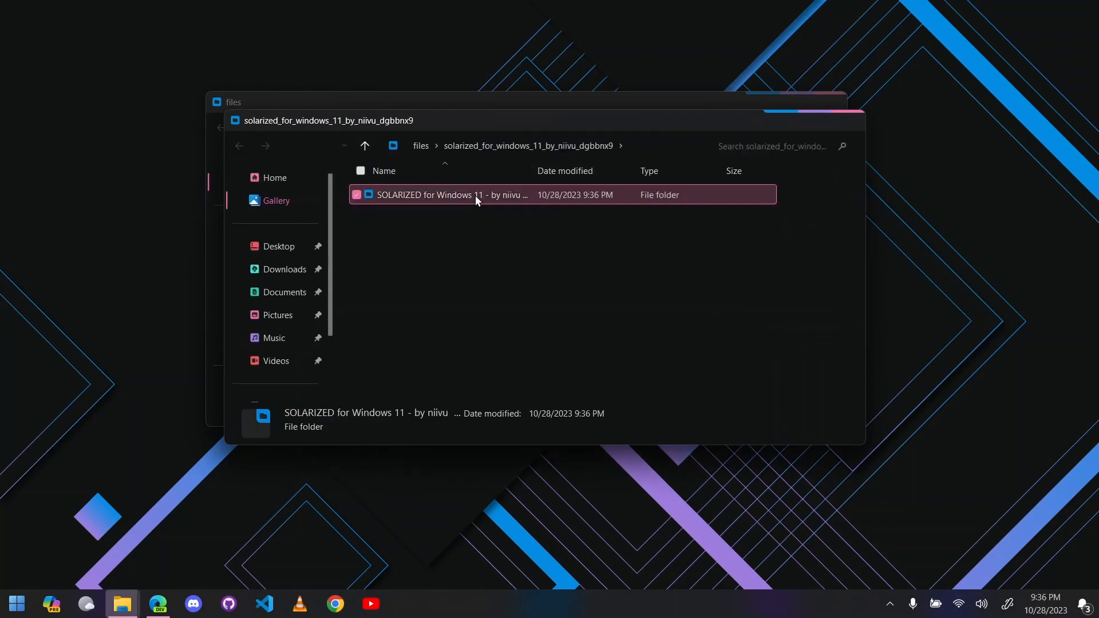
double_click(476, 195)
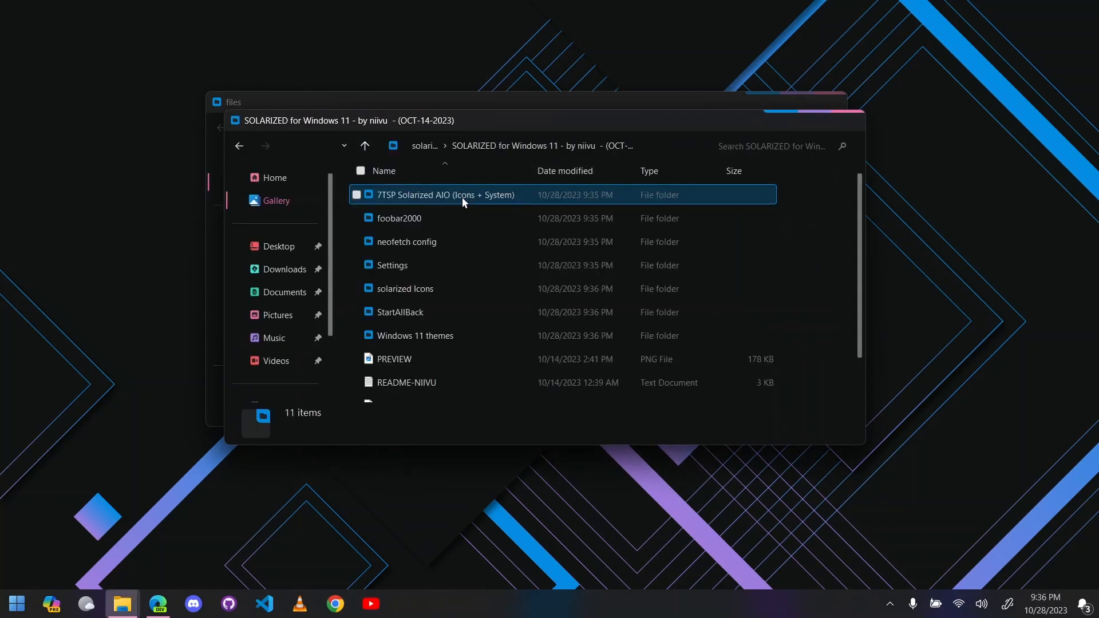
left_click(445, 288)
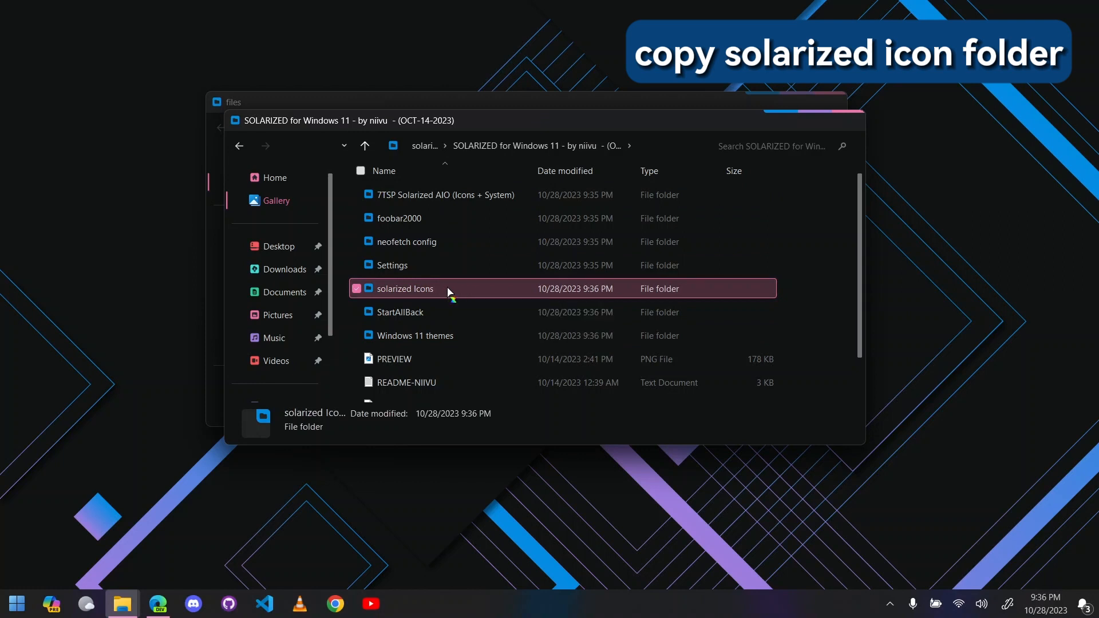
right_click(448, 292)
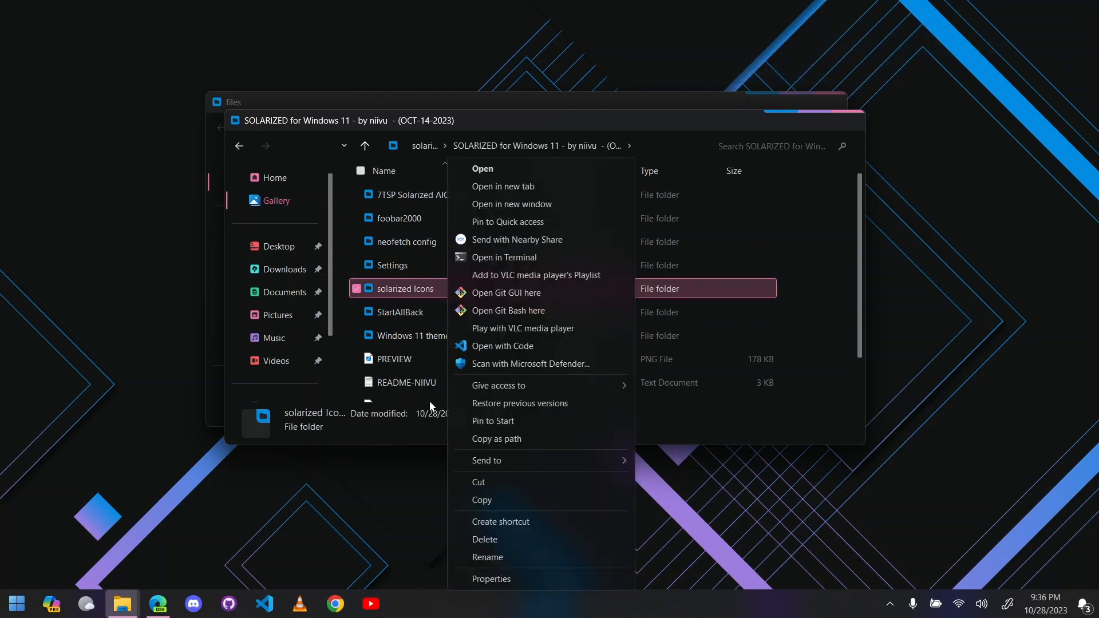
left_click(480, 498)
Step: Paste the solarized Icons folder into the root of Local Disk (C:) and open the pasted folder
scroll(274, 312, "down", 2)
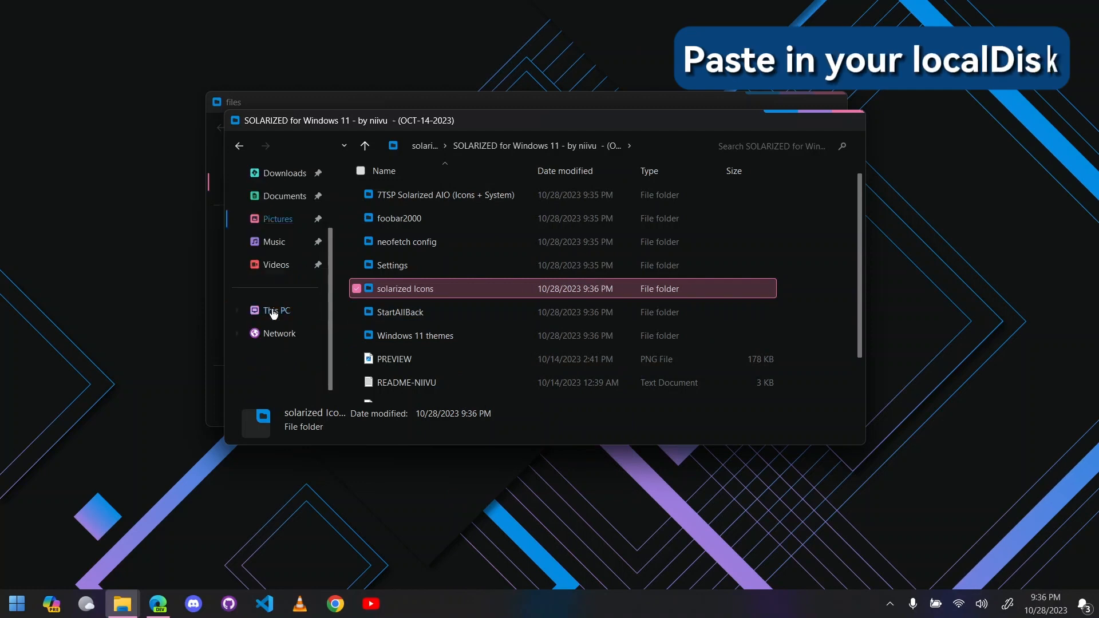
left_click(274, 317)
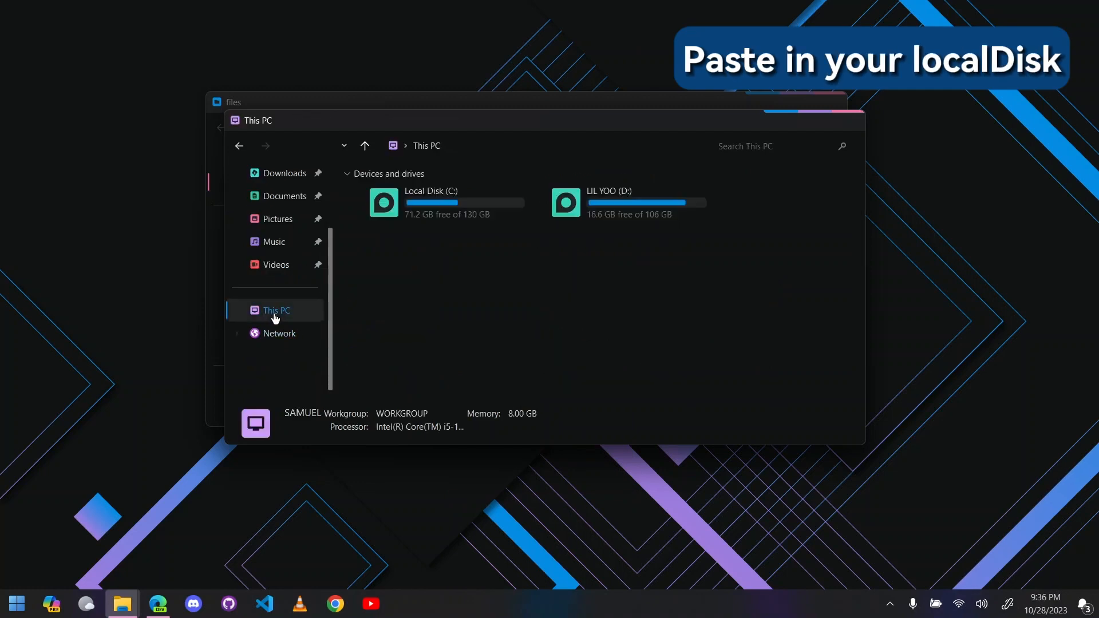
left_click(431, 210)
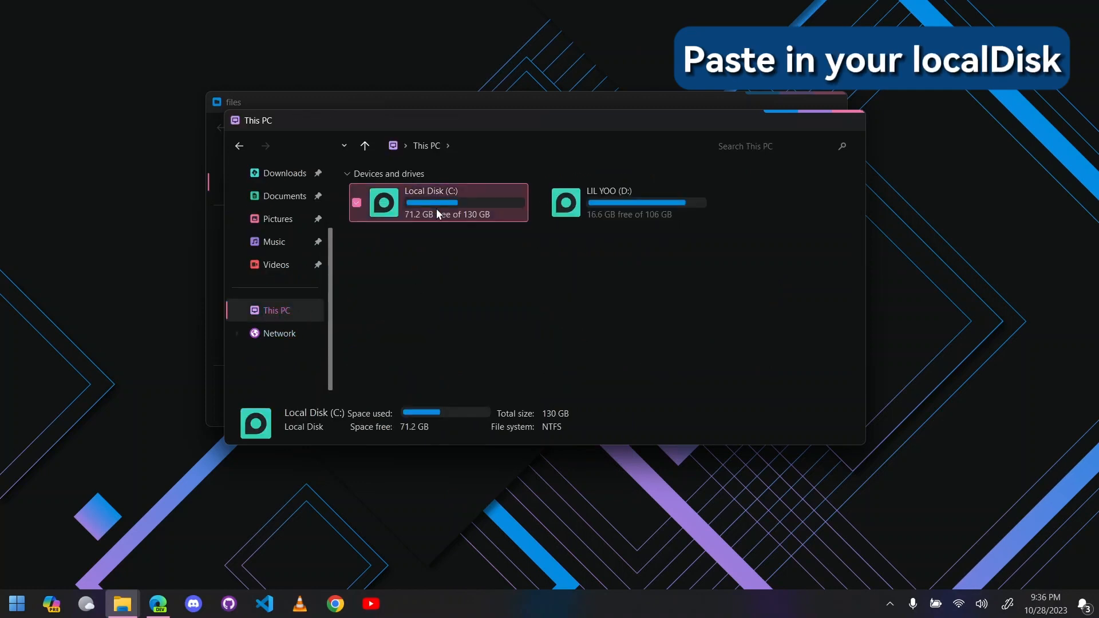
double_click(437, 209)
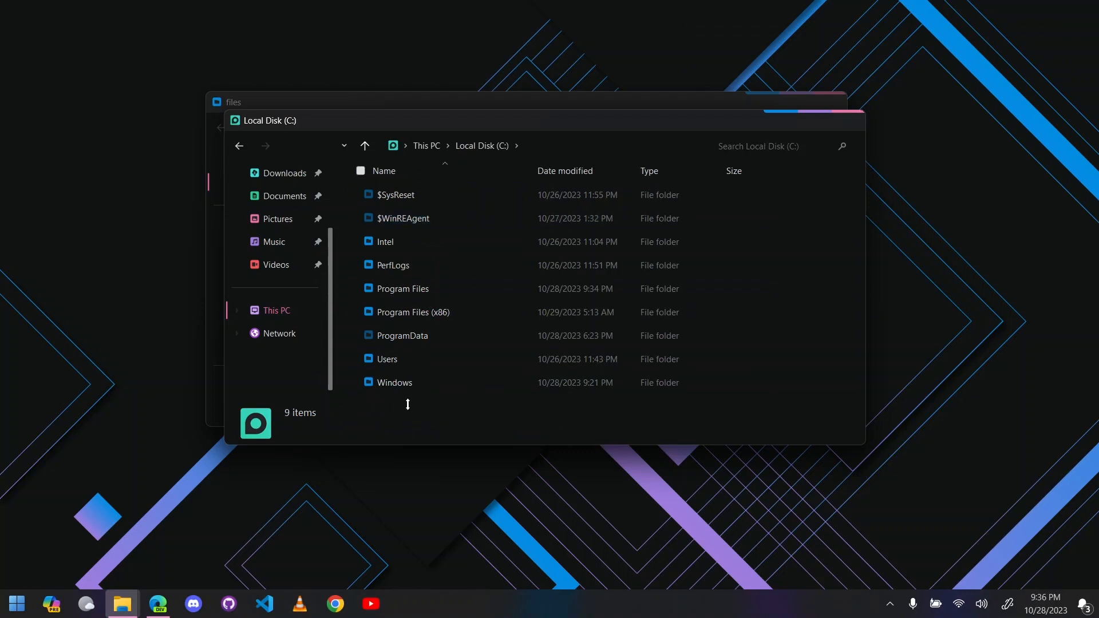
right_click(790, 268)
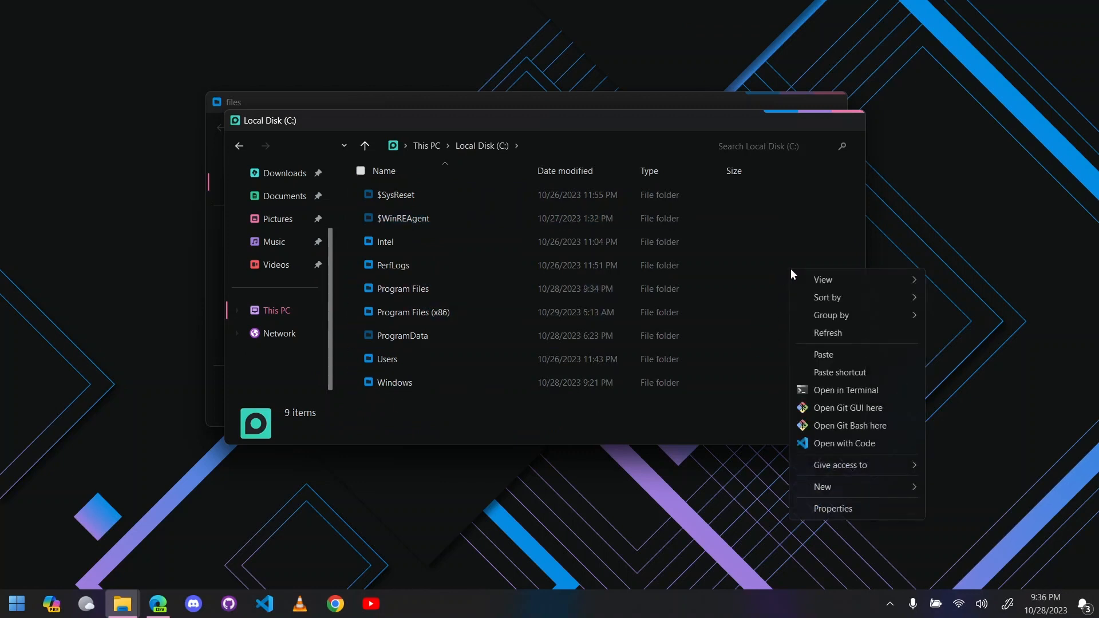
left_click(842, 355)
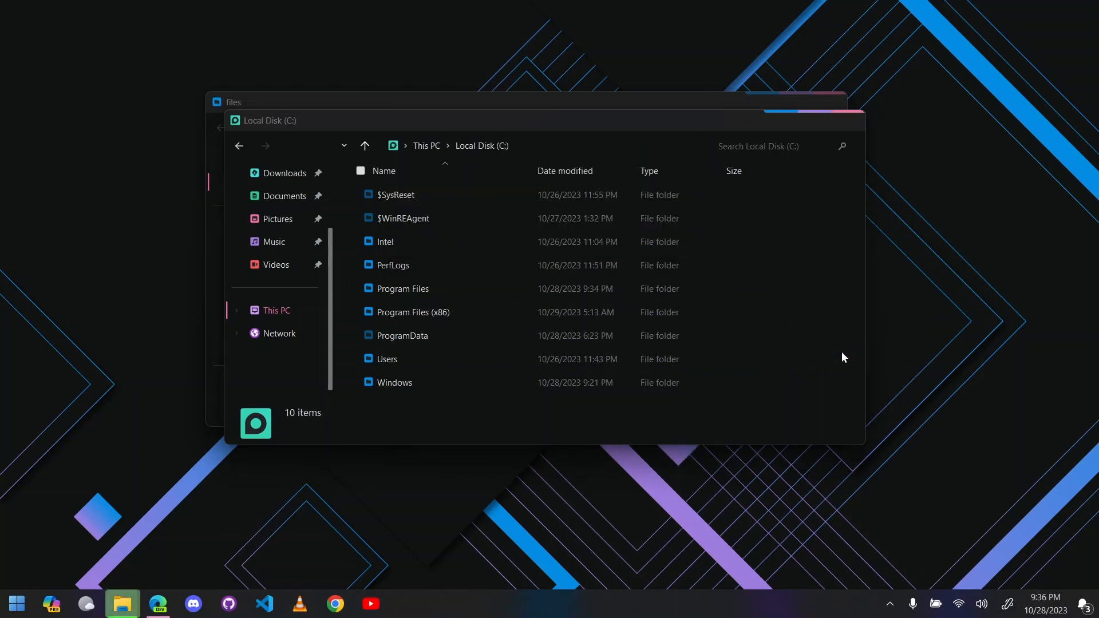
double_click(466, 387)
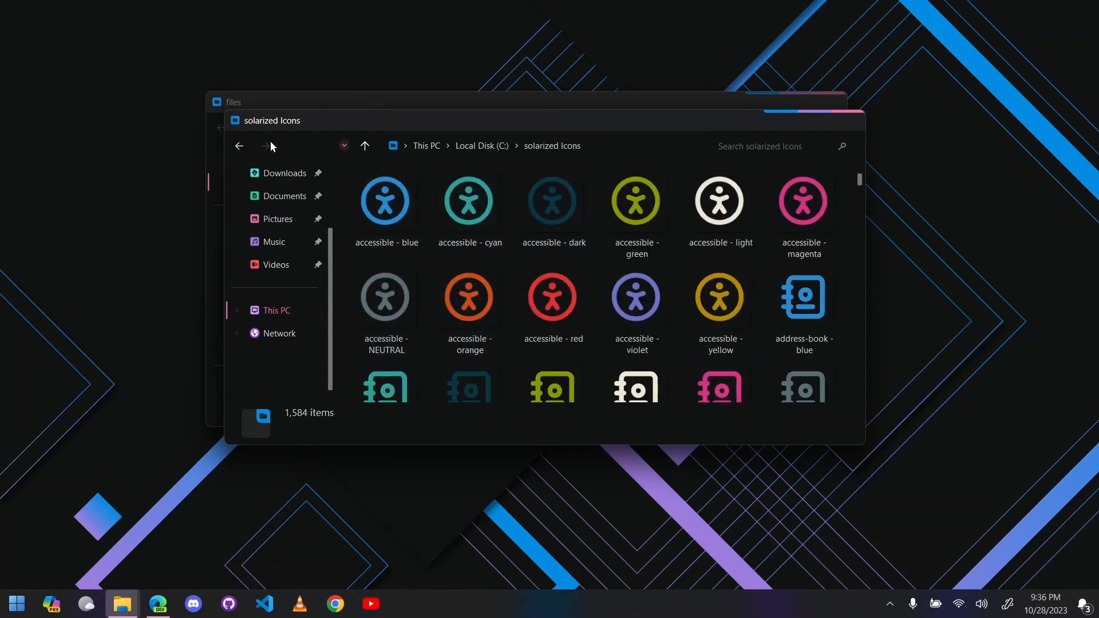
Step: Return to the extracted SOLARIZED for Windows 11 folder and copy the Orbs and Styles folders from its StartAllBack subfolder
left_click(240, 145)
left_click(240, 146)
left_click(239, 145)
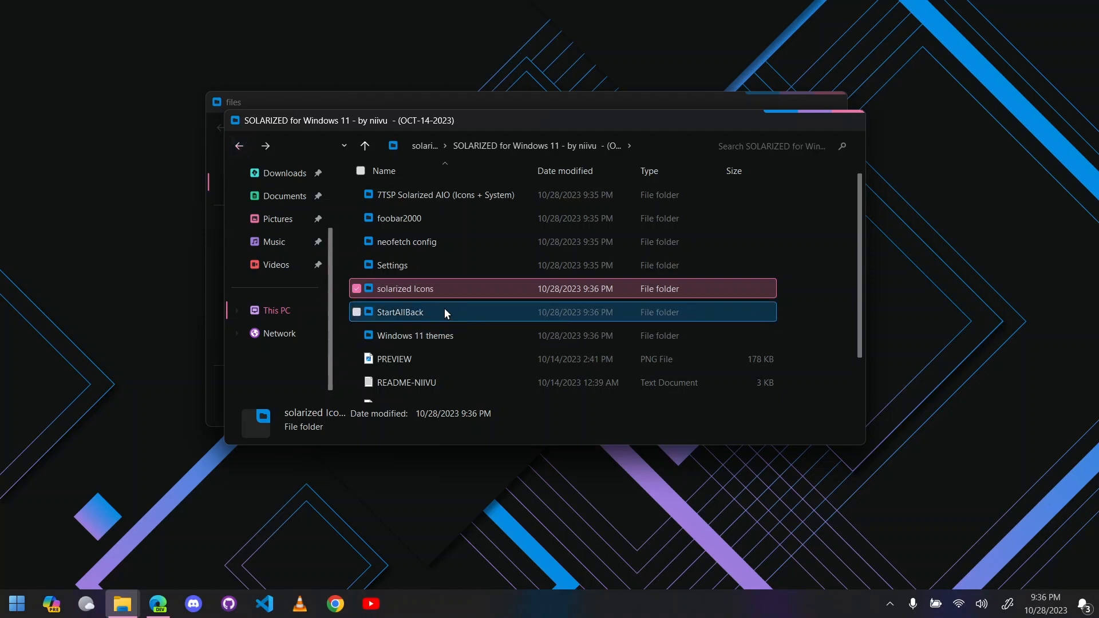
left_click(444, 312)
double_click(448, 312)
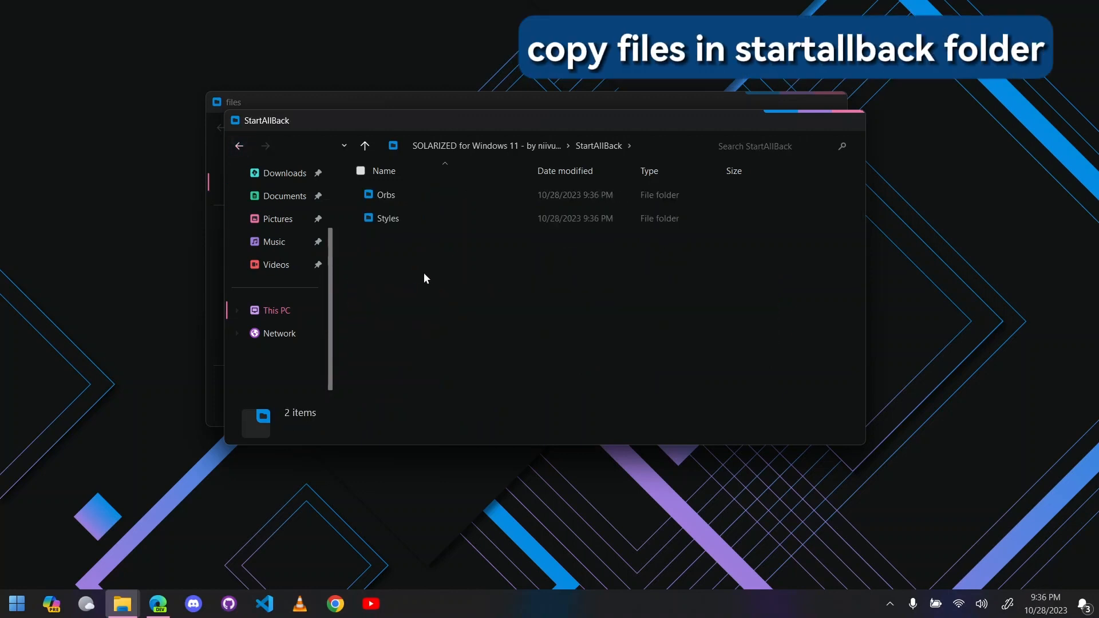
left_click_drag(408, 256, 438, 189)
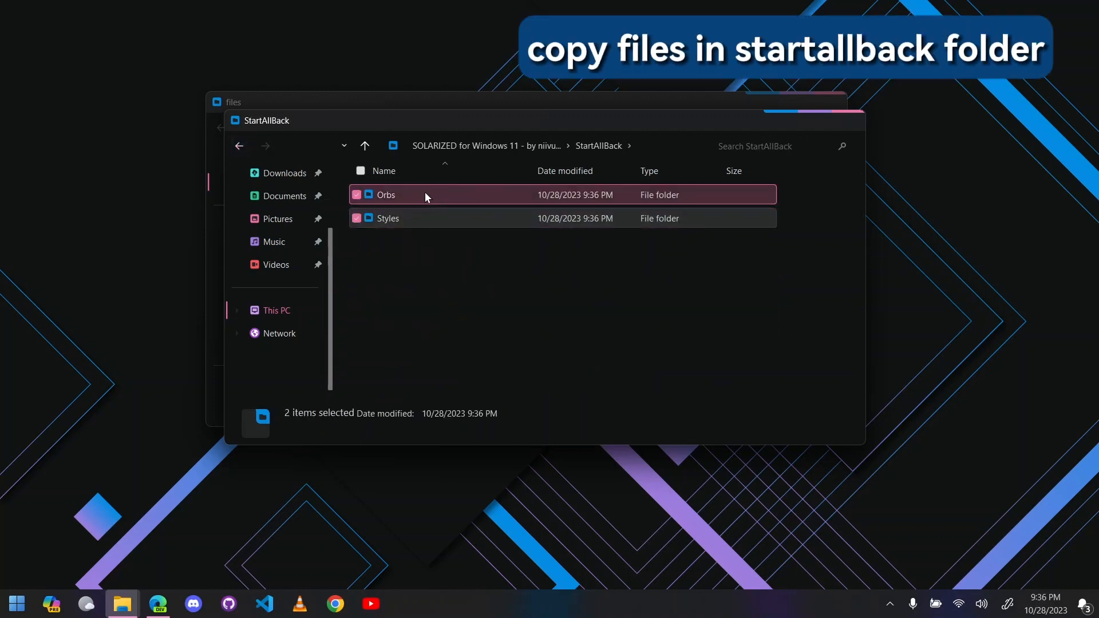
right_click(425, 197)
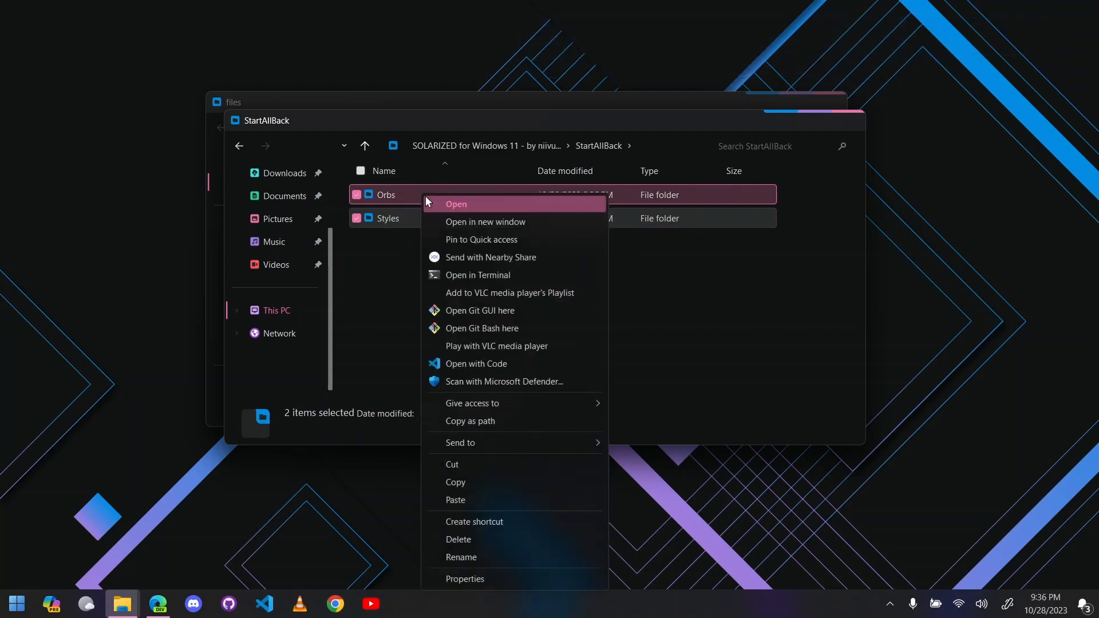
left_click(460, 483)
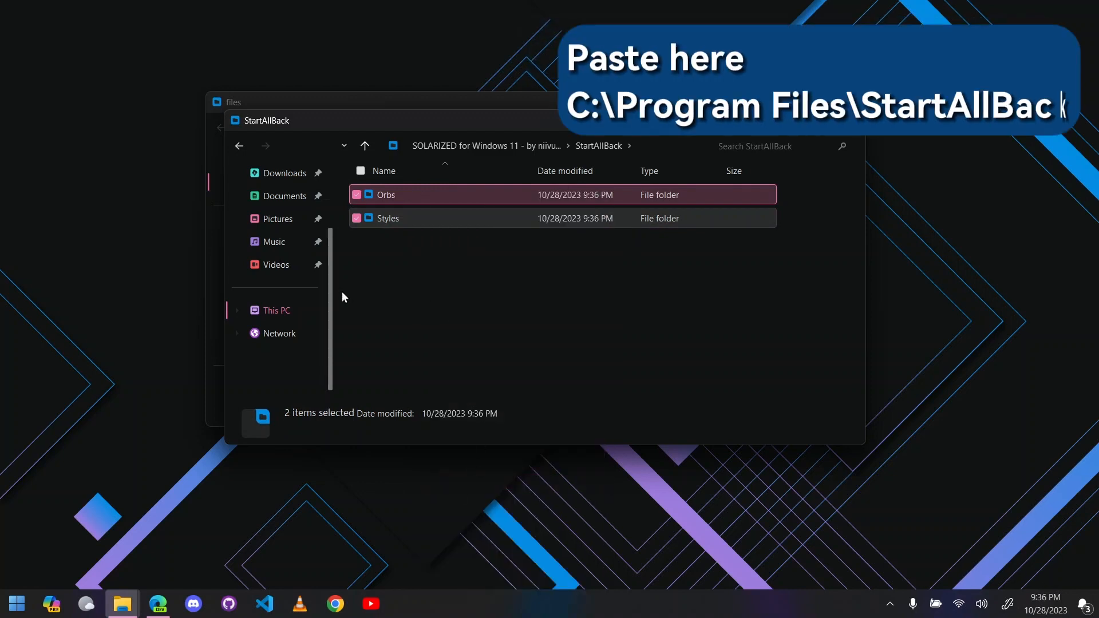
Step: Go to the StartAllBack folder inside Program Files on Local Disk (C:)
left_click(289, 309)
double_click(486, 209)
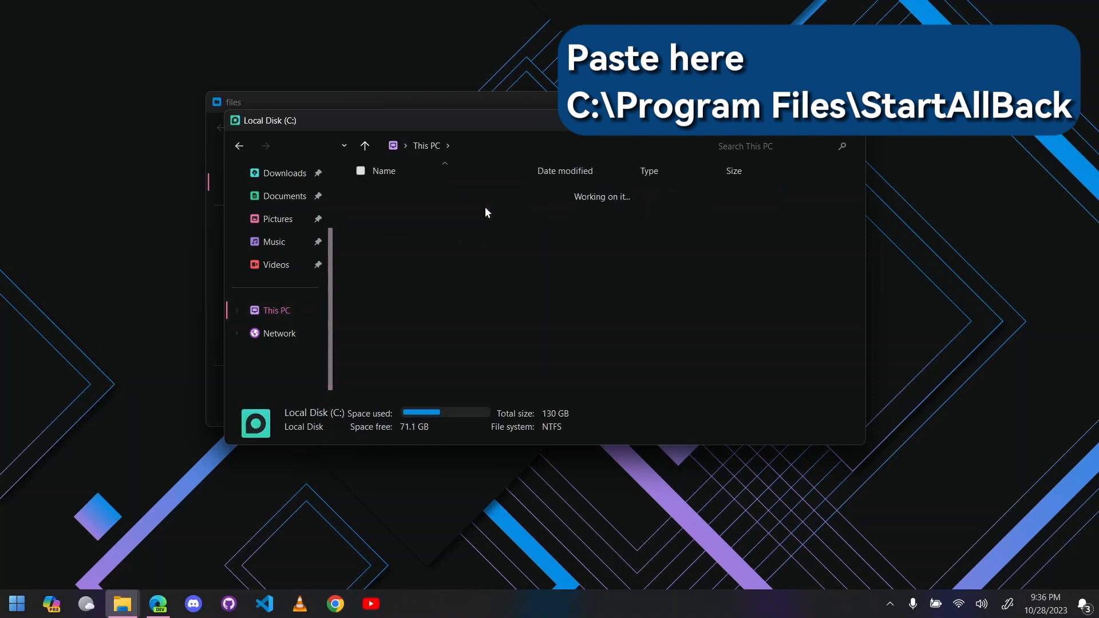
left_click(446, 288)
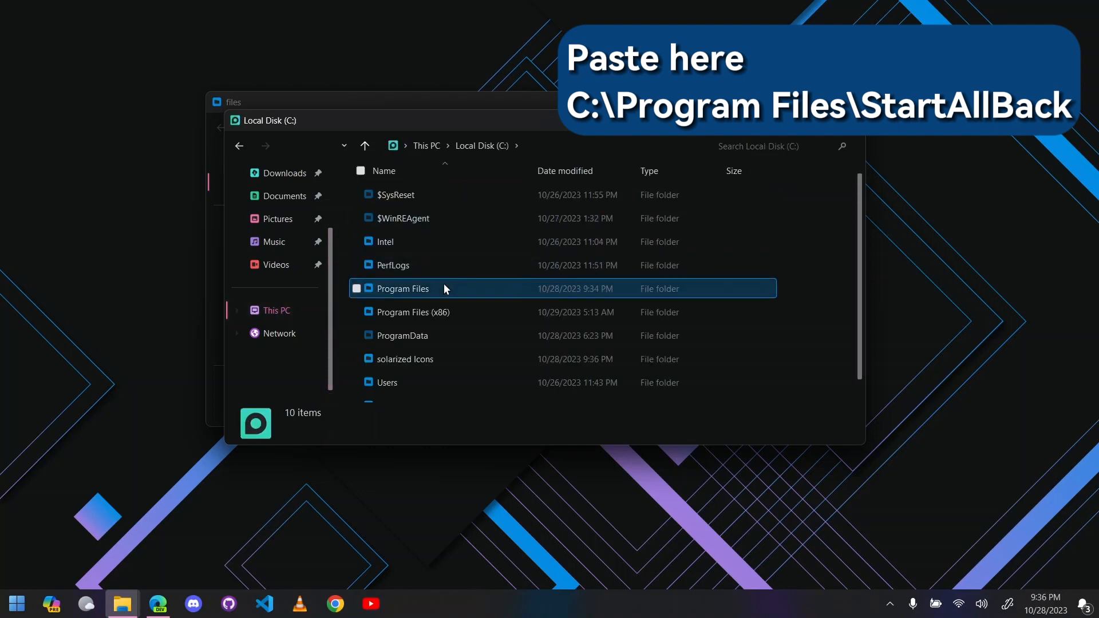
double_click(444, 289)
scroll(478, 214, "down", 4)
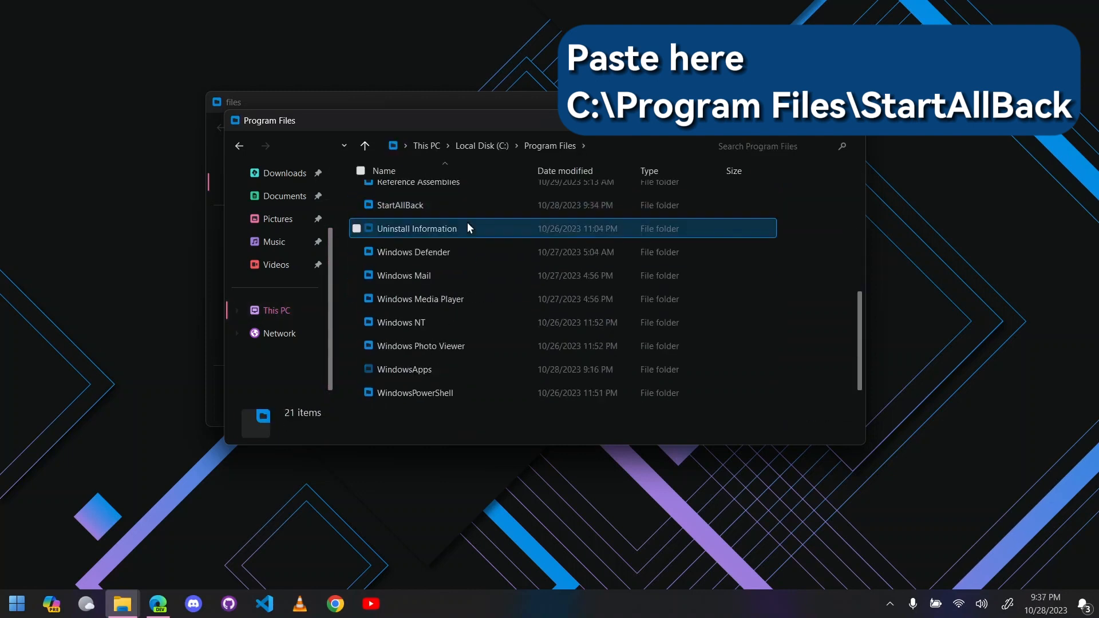
left_click(444, 208)
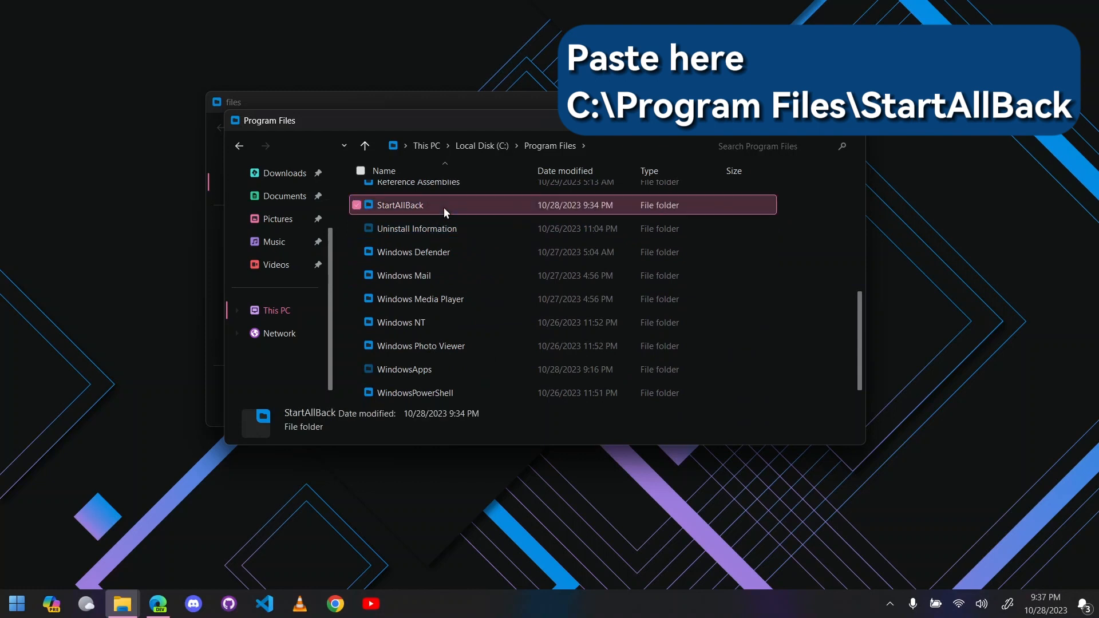
double_click(445, 207)
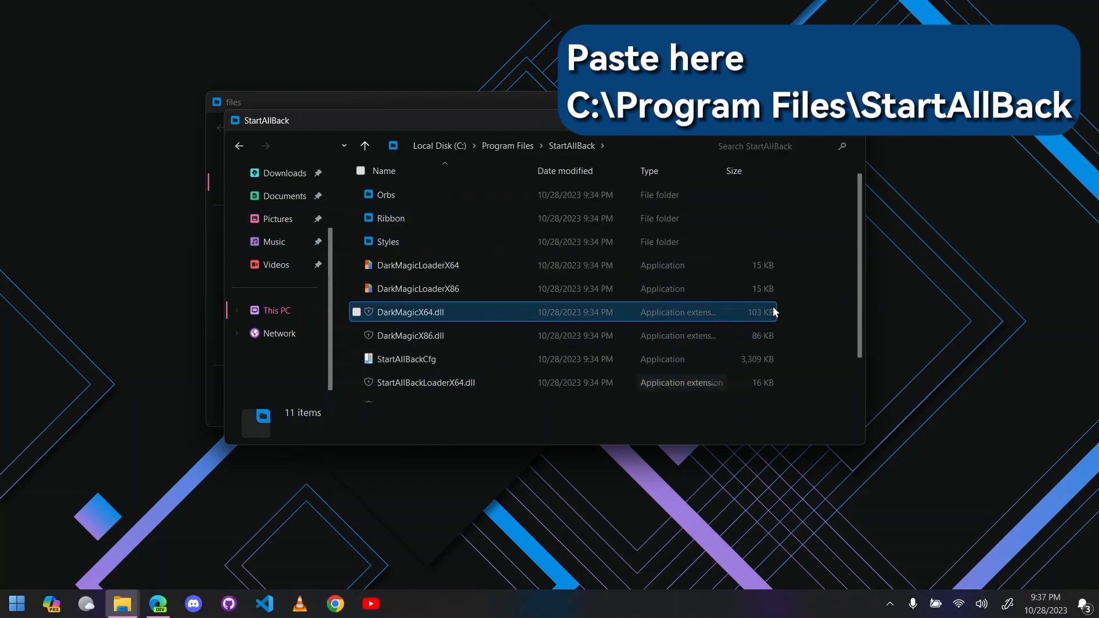
Step: Paste the copied Orbs and Styles folders there, granting administrator permission for all current items, and close both folder windows
right_click(818, 270)
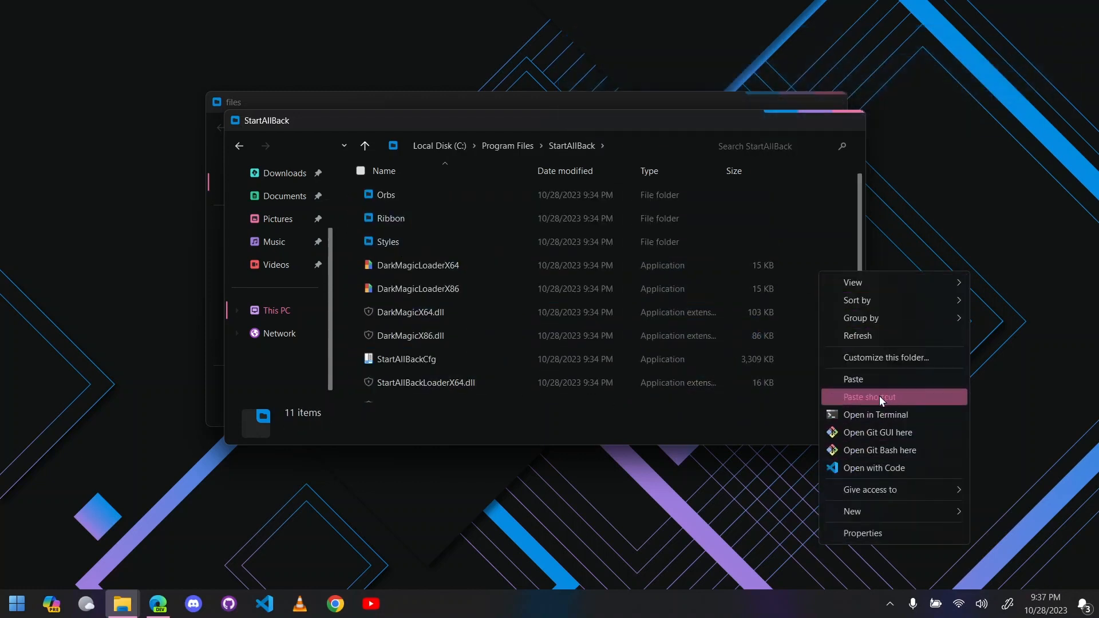
left_click(883, 381)
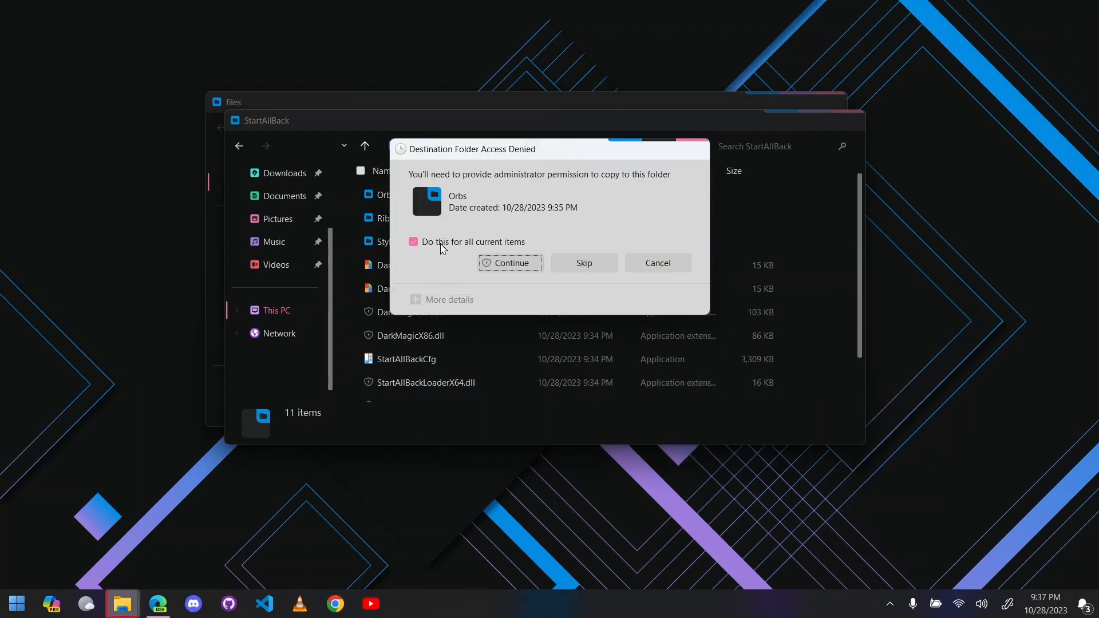
left_click(514, 269)
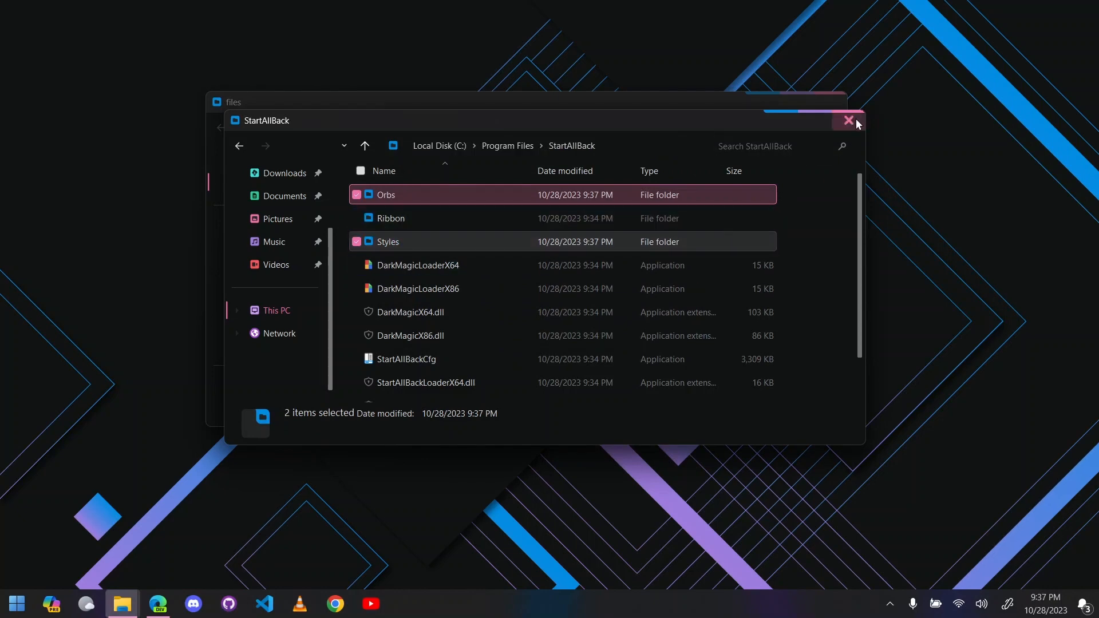
left_click(849, 120)
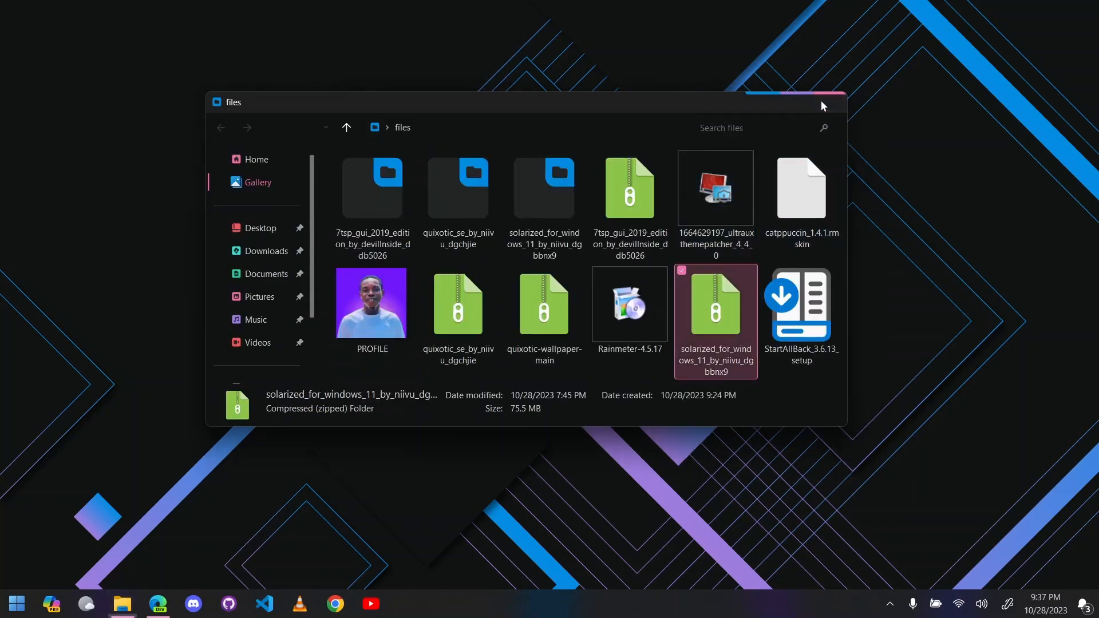
left_click(822, 104)
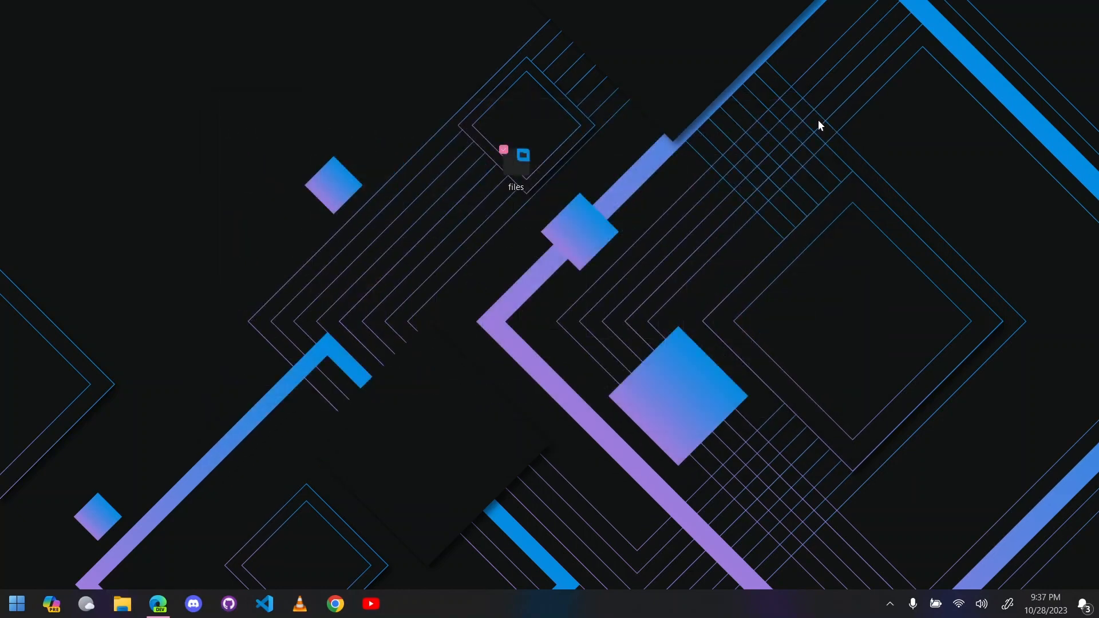
Step: Open the StartAllBack taskbar configuration and choose the teal three-circle orb as the start button
right_click(485, 607)
left_click(557, 593)
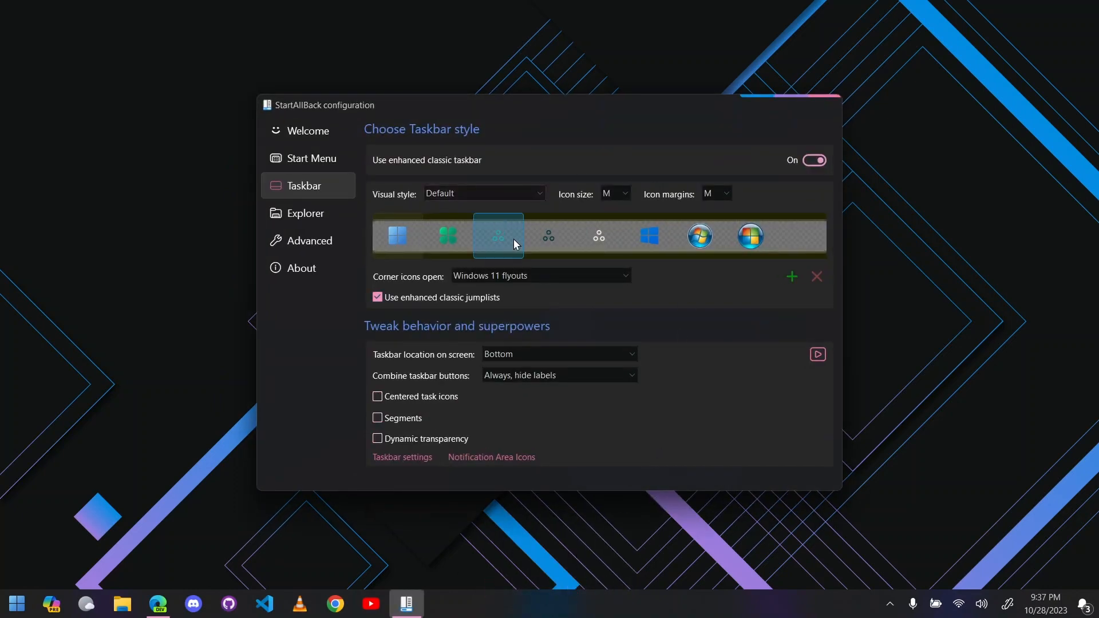
left_click(512, 238)
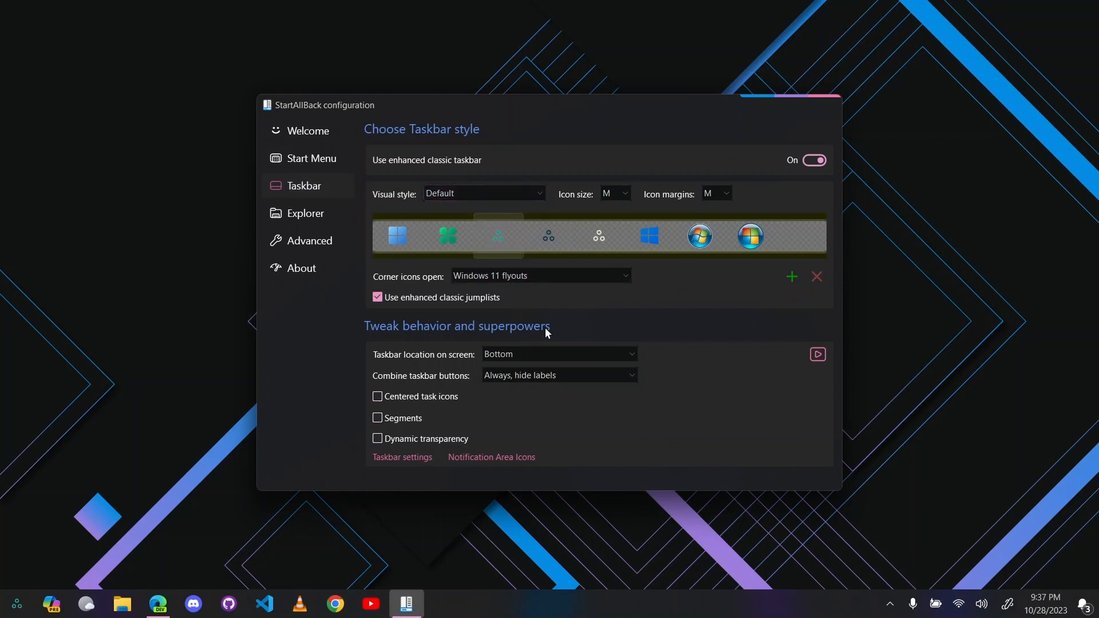
Step: Enable centered task icons, turn on segments with Just central segment, and set the taskbar icon size to L
left_click(402, 397)
left_click(398, 416)
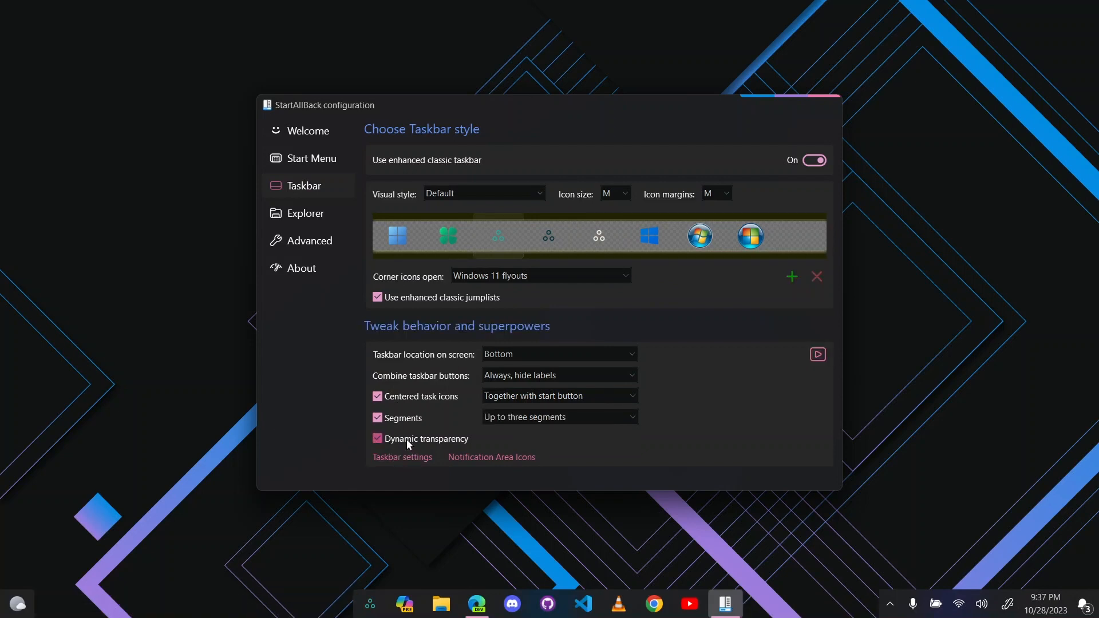
left_click(555, 420)
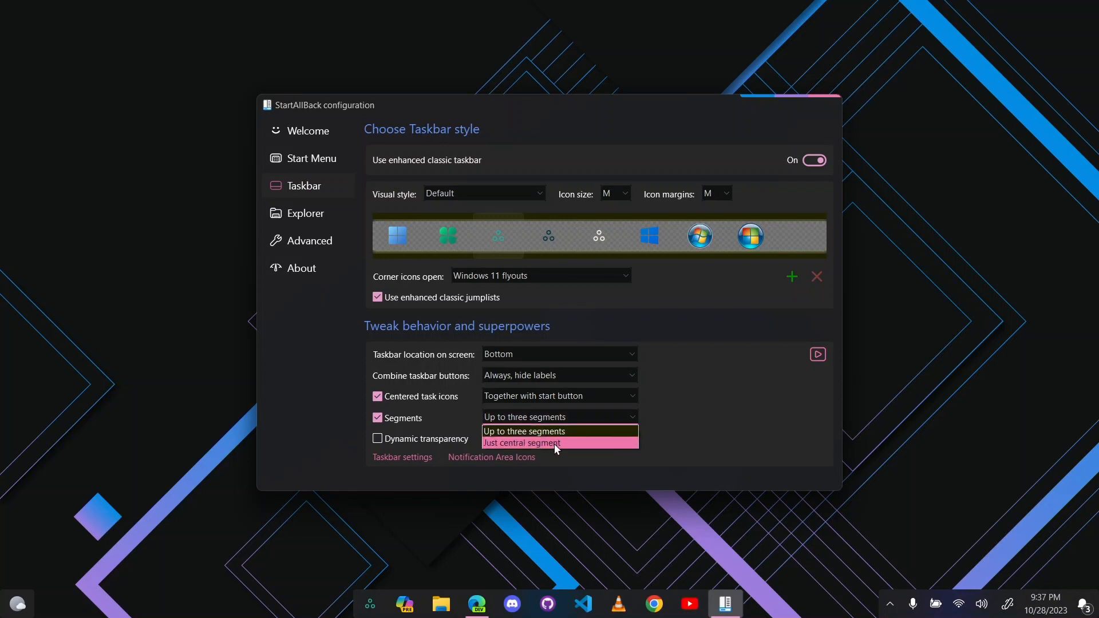
left_click(554, 445)
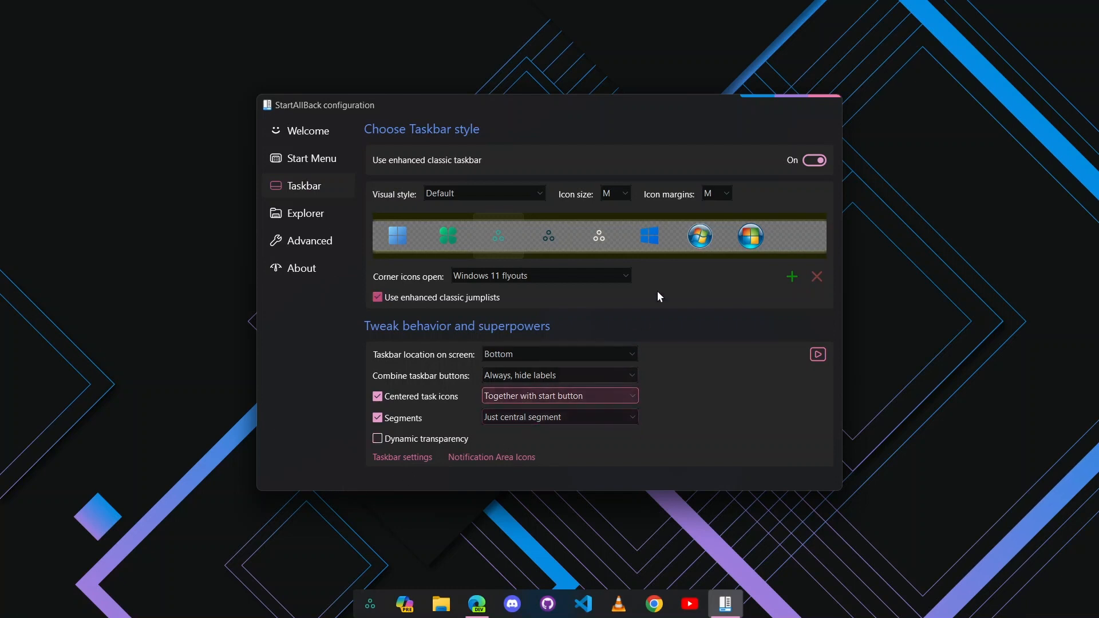
left_click(620, 193)
left_click(620, 231)
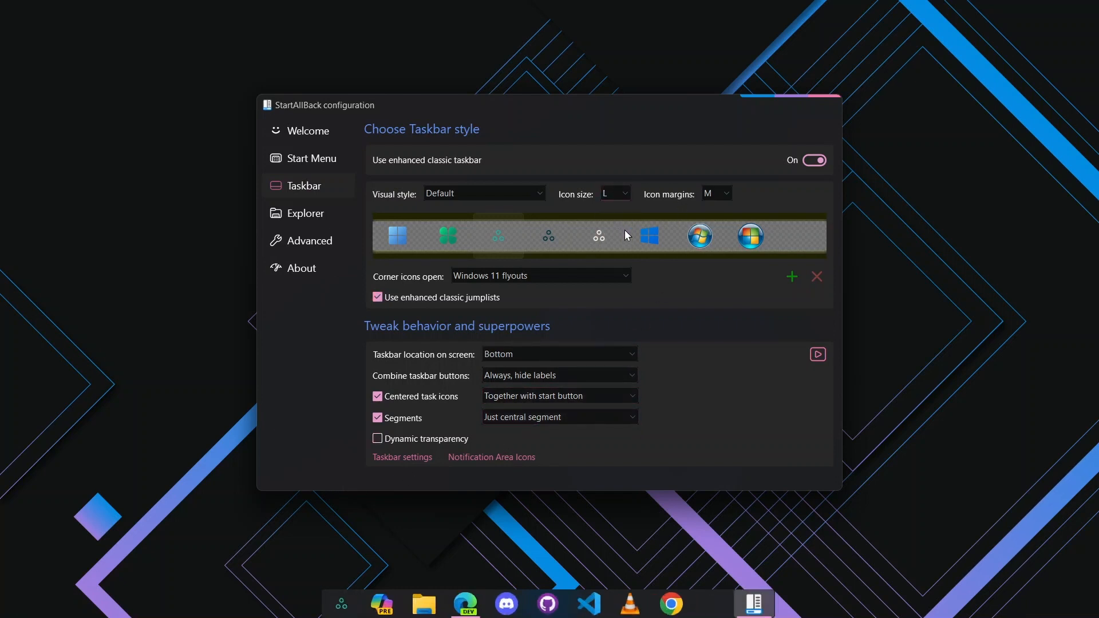
Step: Try the taskbar icon margins at L and return them to M
left_click(728, 189)
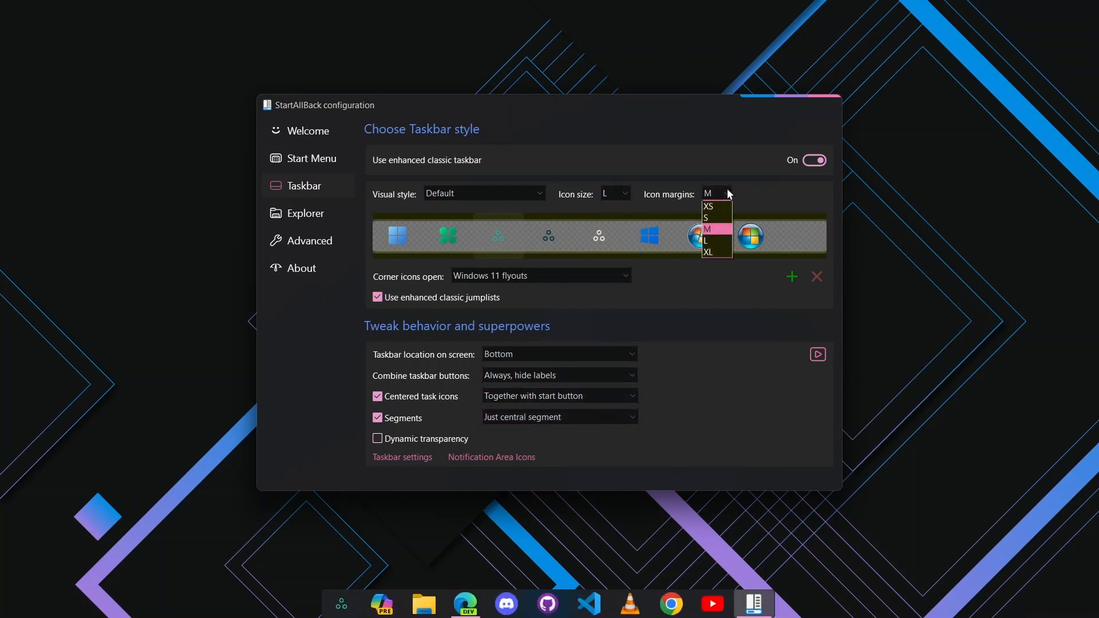
left_click(712, 242)
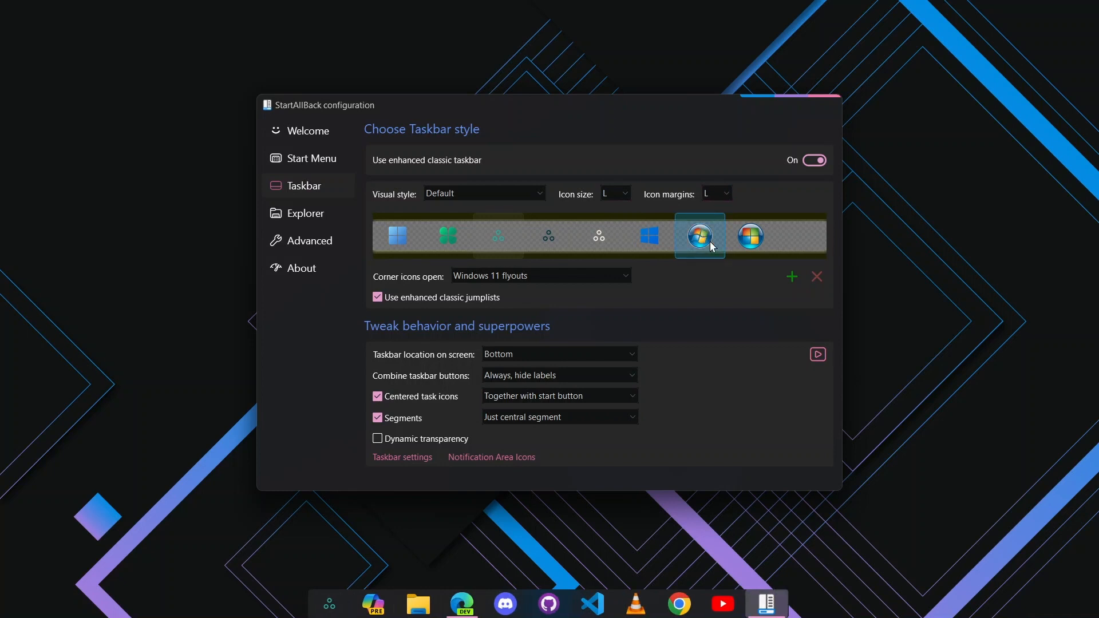
left_click(709, 194)
left_click(722, 232)
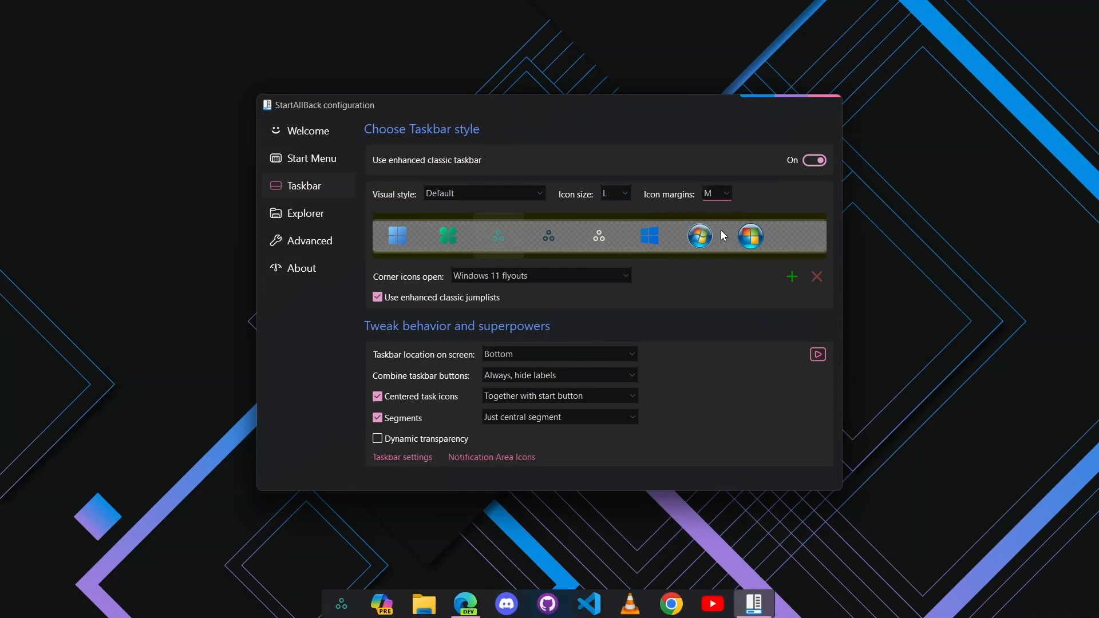
Step: Close the StartAllBack configuration and open the Change Icon dialog from the properties of the File Explorer taskbar shortcut
left_click(826, 99)
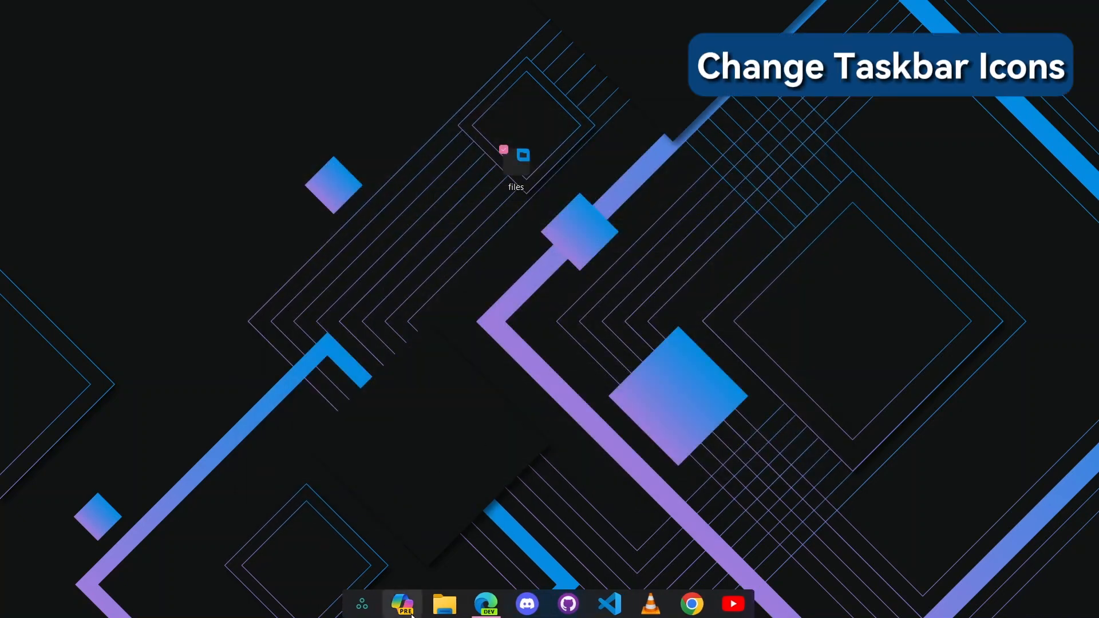
right_click(449, 604)
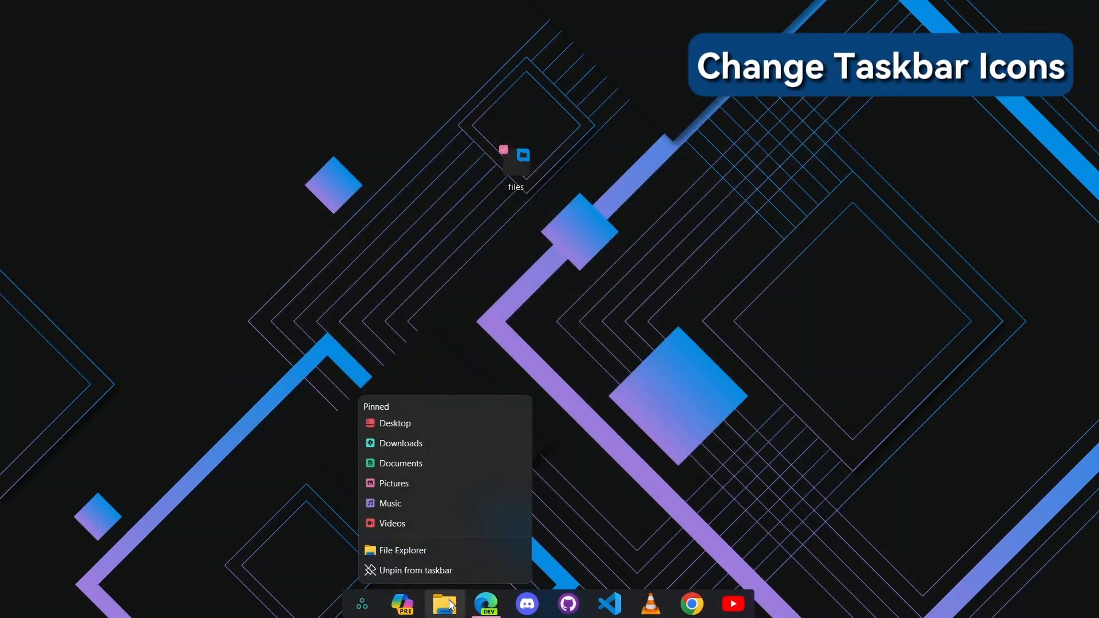
right_click(458, 548)
left_click(513, 535)
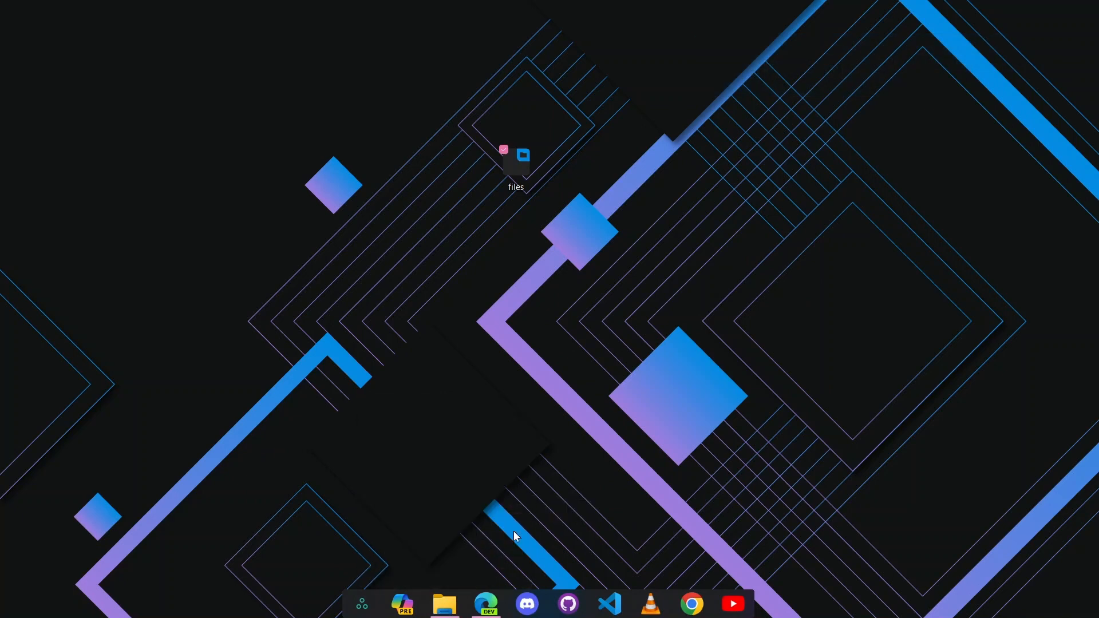
left_click(601, 471)
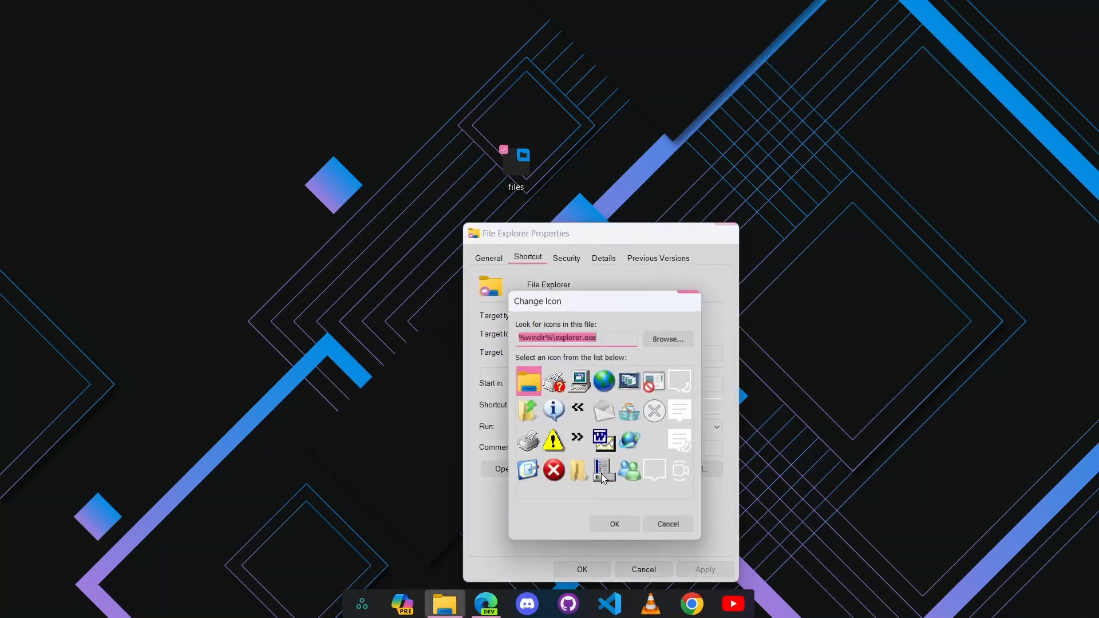
Step: Browse for an icon file in C:\solarized Icons and search that folder for "fol"
left_click(687, 341)
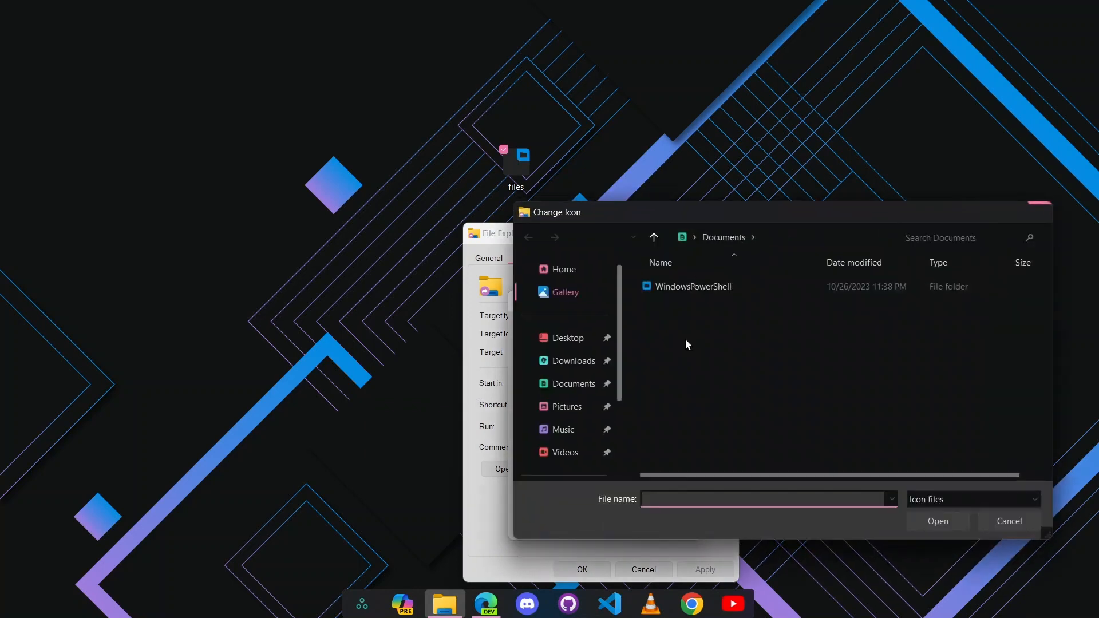
scroll(601, 338, "down", 3)
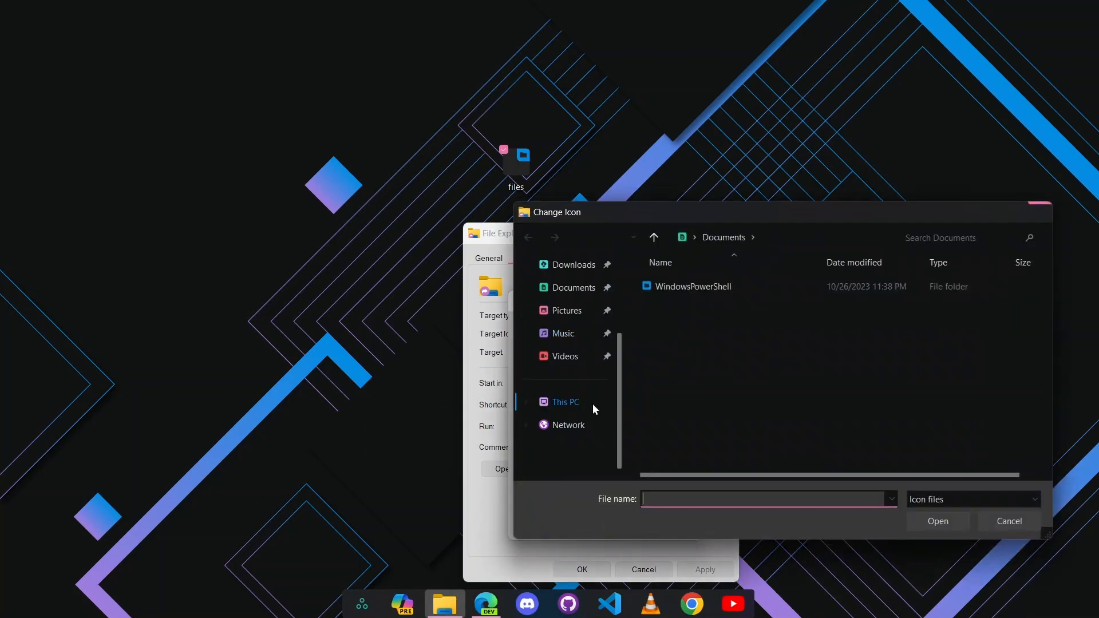
left_click(593, 404)
double_click(740, 302)
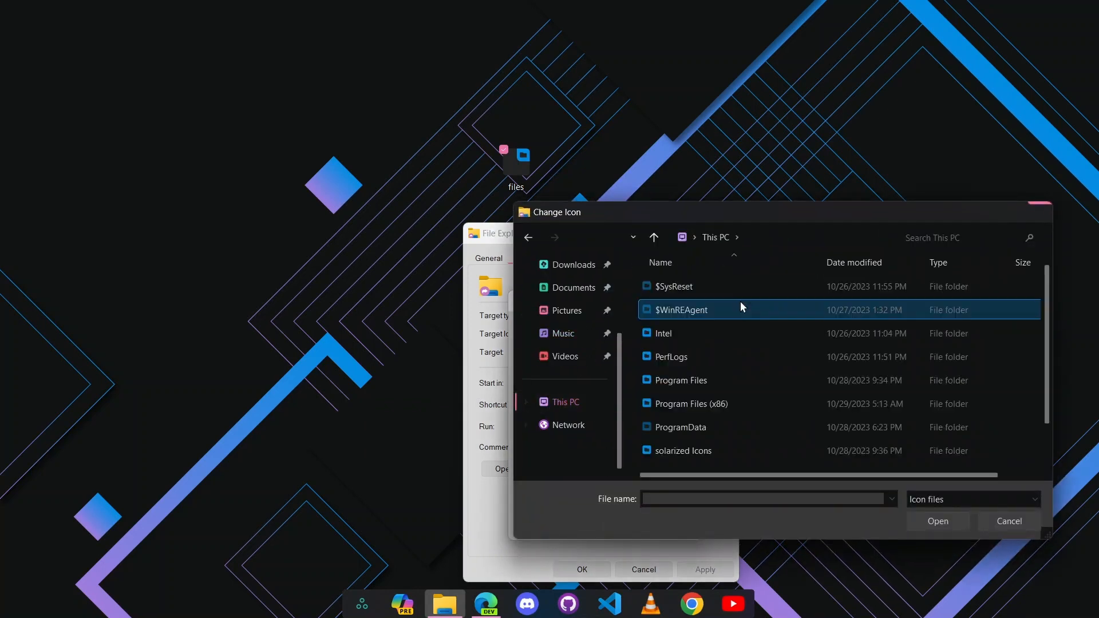
scroll(731, 324, "down", 1)
left_click(720, 414)
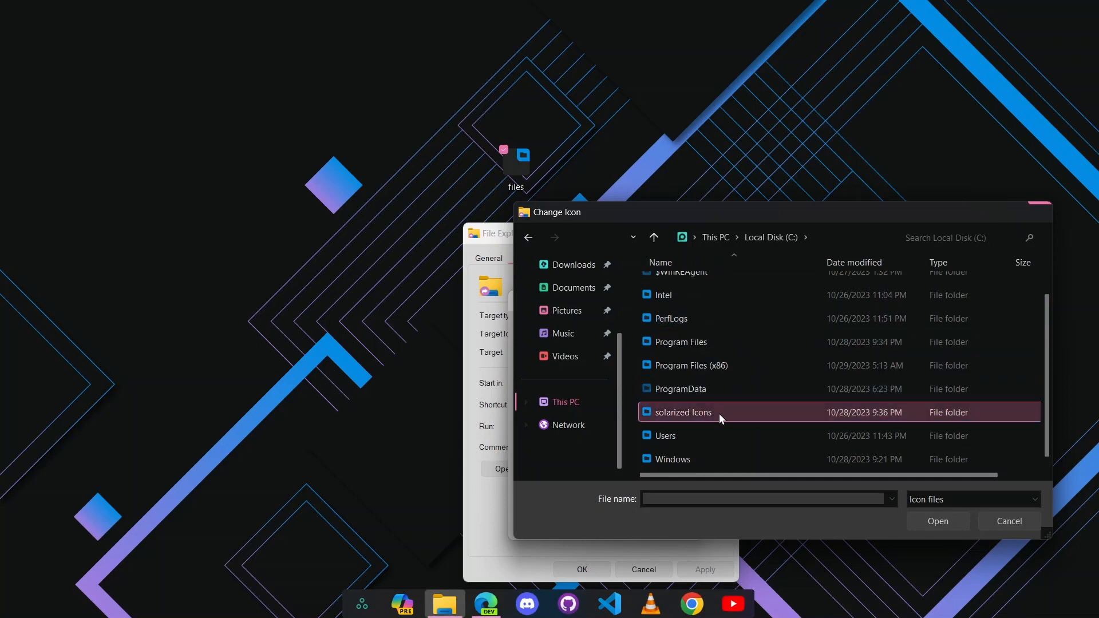
double_click(719, 414)
left_click(926, 241)
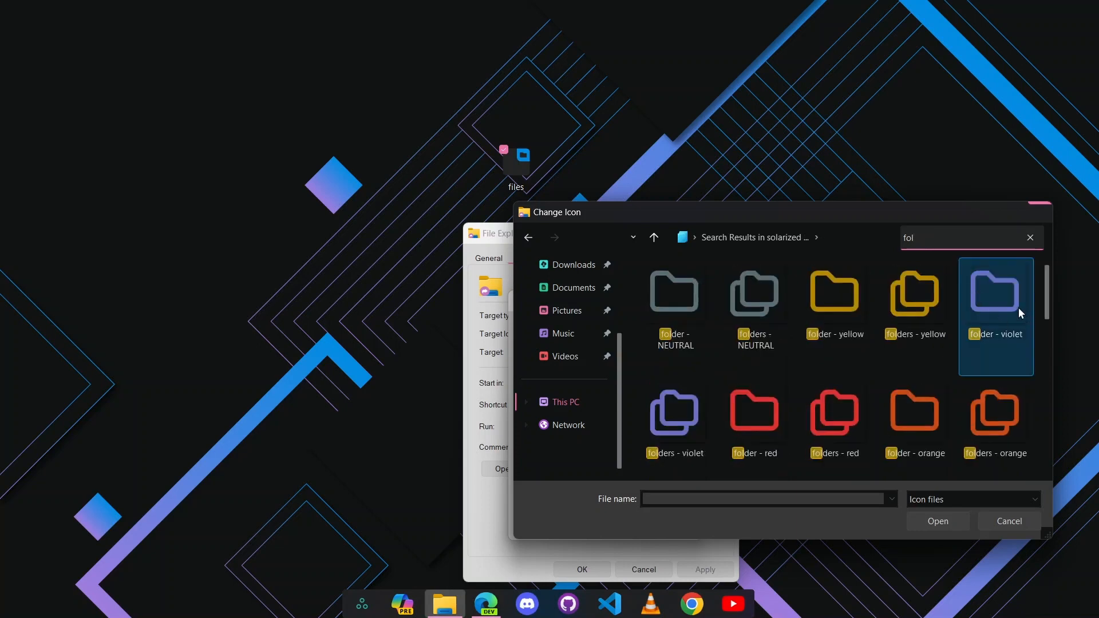
Step: Select the "folder - violet" icon and apply it to the File Explorer shortcut
left_click(1000, 301)
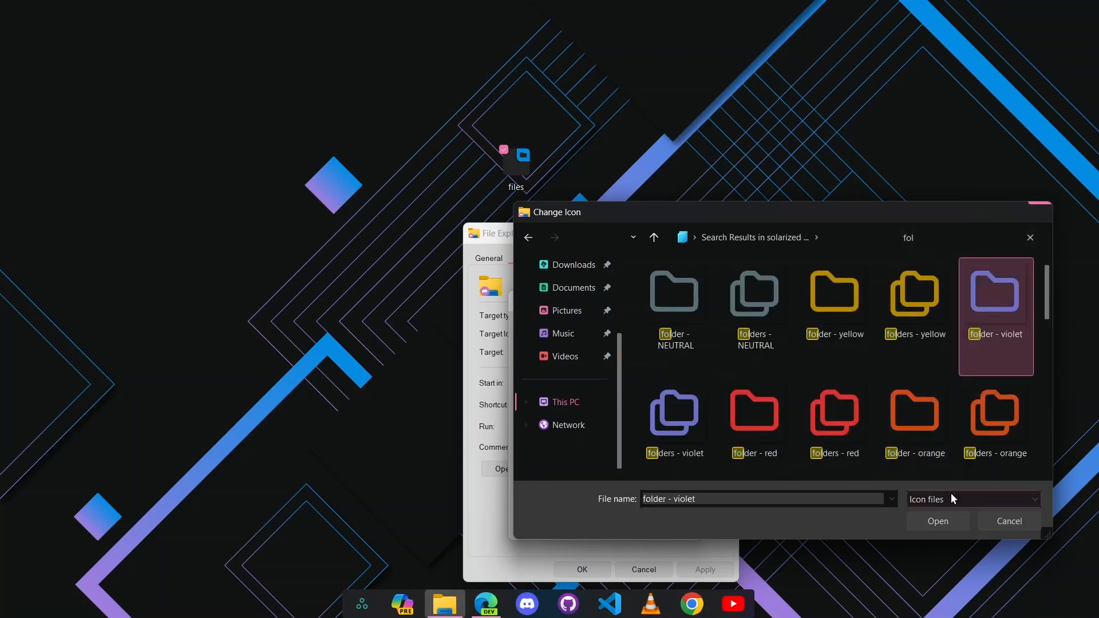
left_click(946, 518)
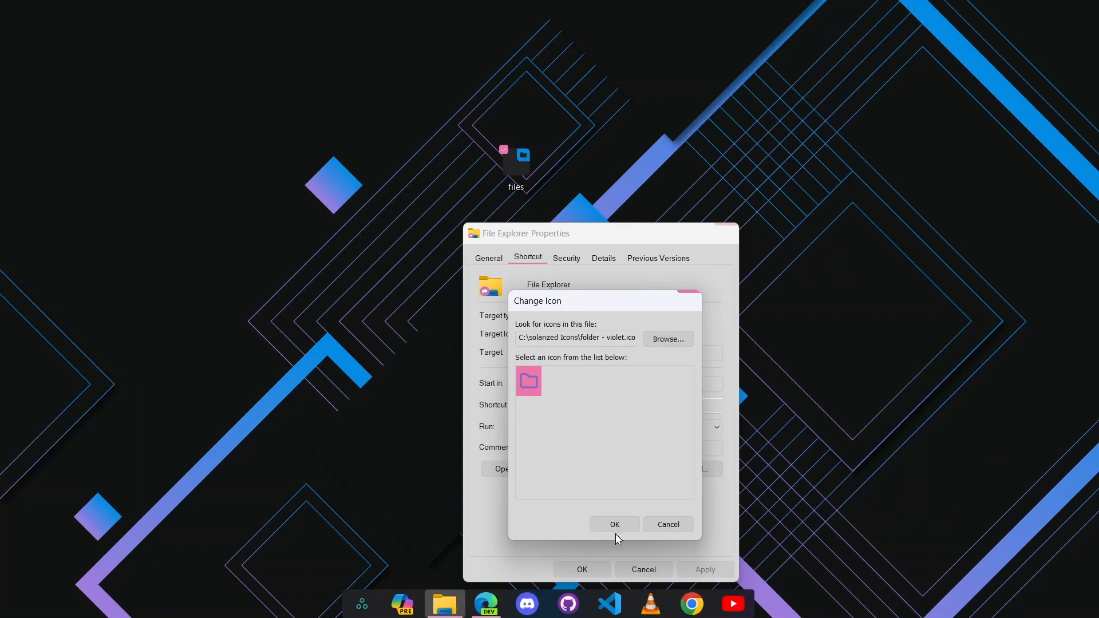
left_click(615, 525)
left_click(595, 574)
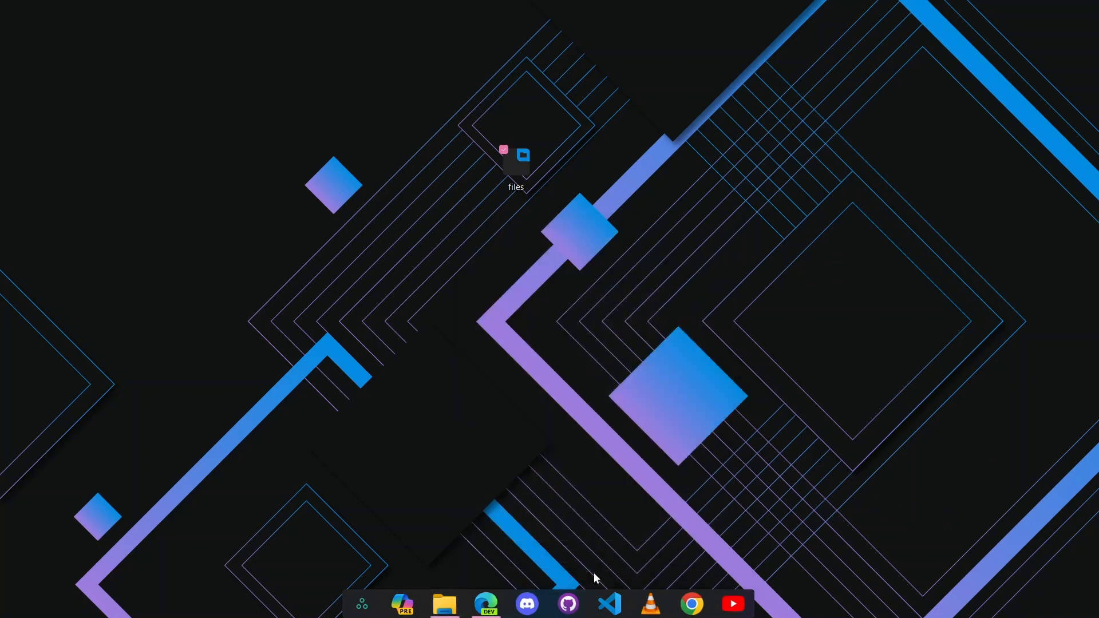
Step: Start changing the icon of the Microsoft Edge Dev taskbar shortcut, browsing the solarized icons and searching for "edge"
right_click(491, 605)
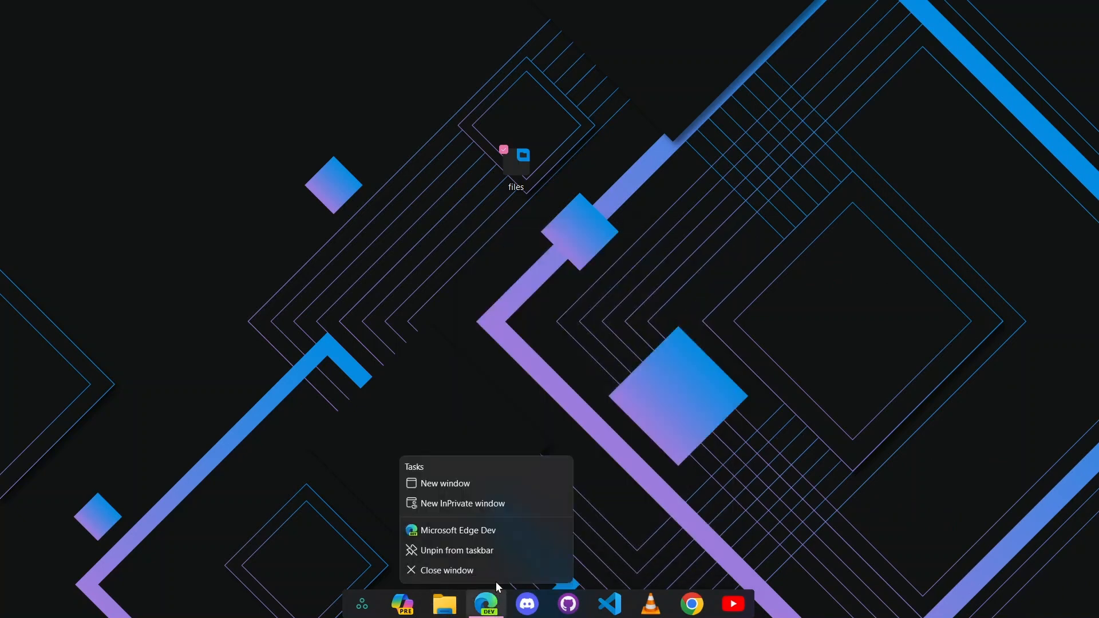
right_click(491, 533)
left_click(565, 519)
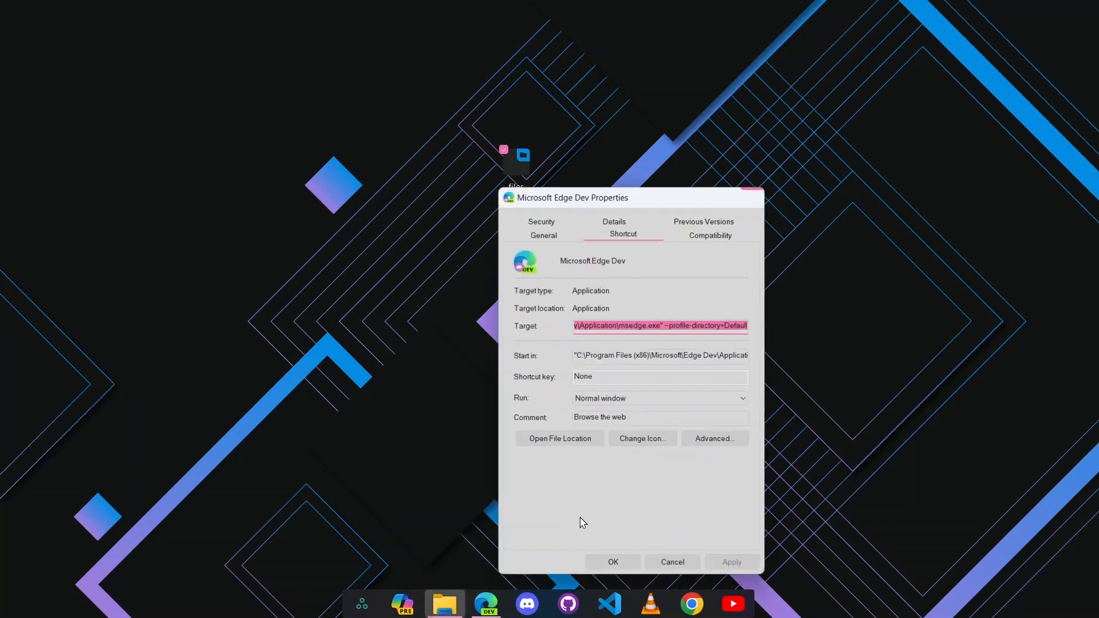
left_click(658, 442)
left_click(700, 297)
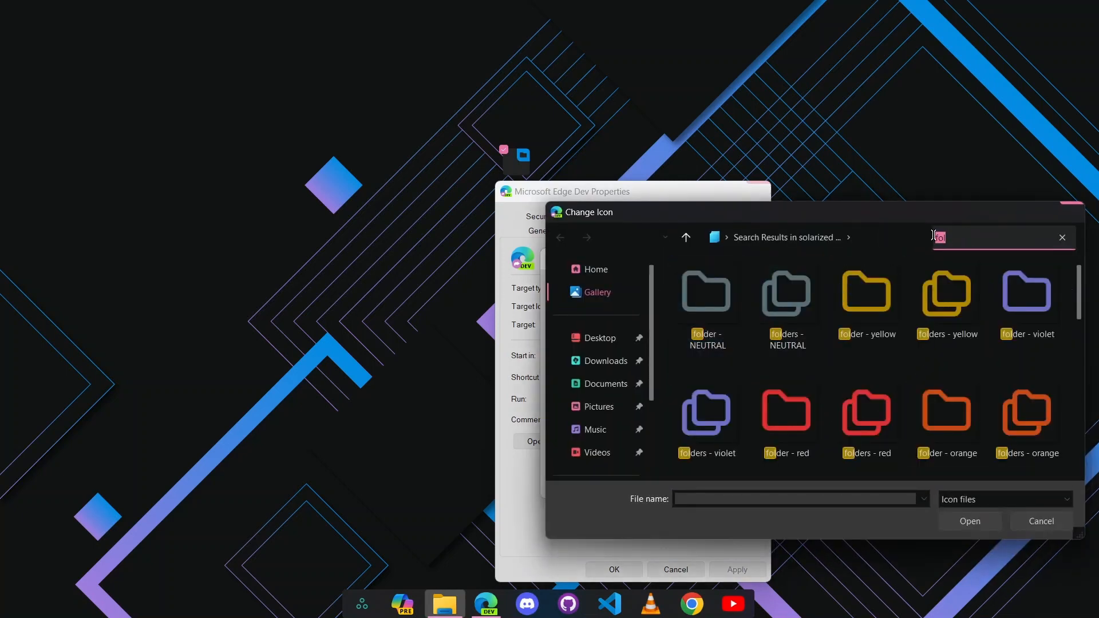
type("edge")
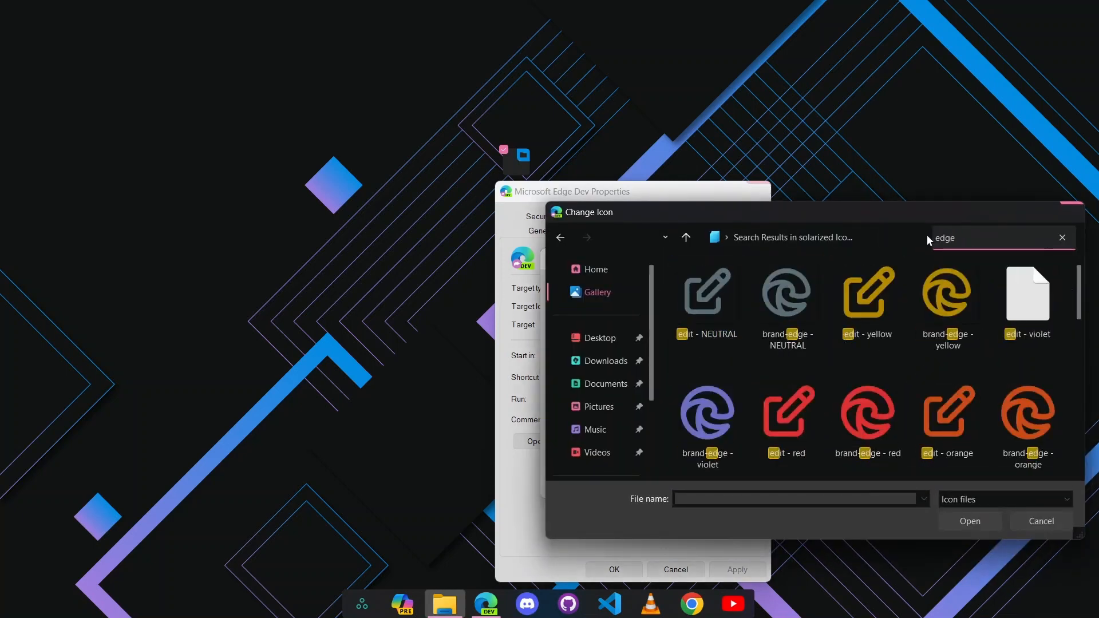
Step: Select the "brand-edge - violet" icon and apply it to the Microsoft Edge Dev shortcut
left_click(872, 292)
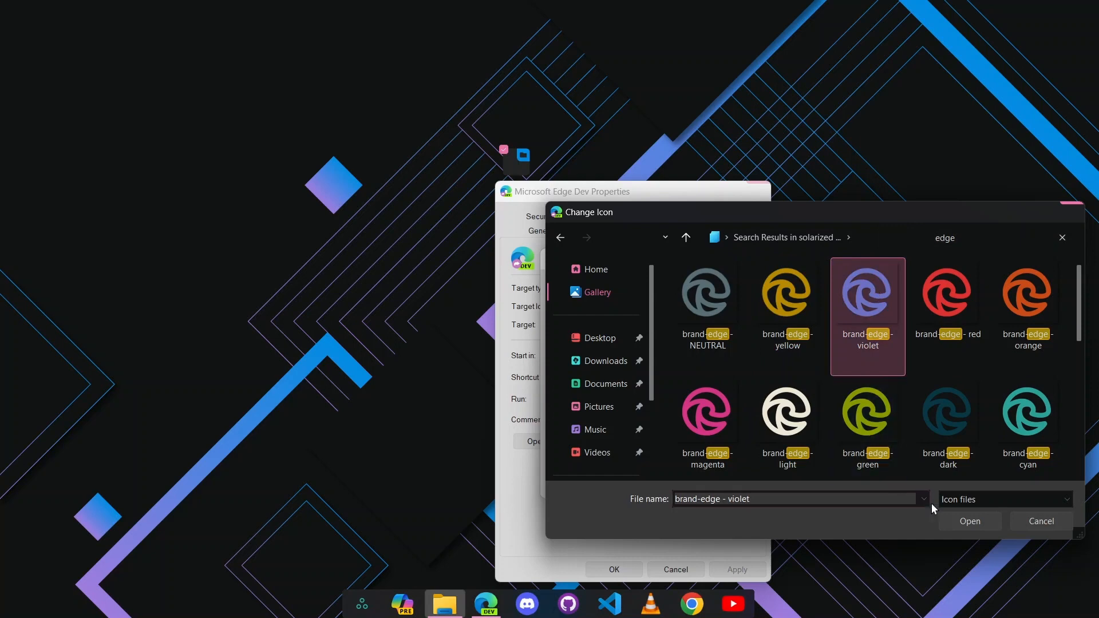
left_click(973, 521)
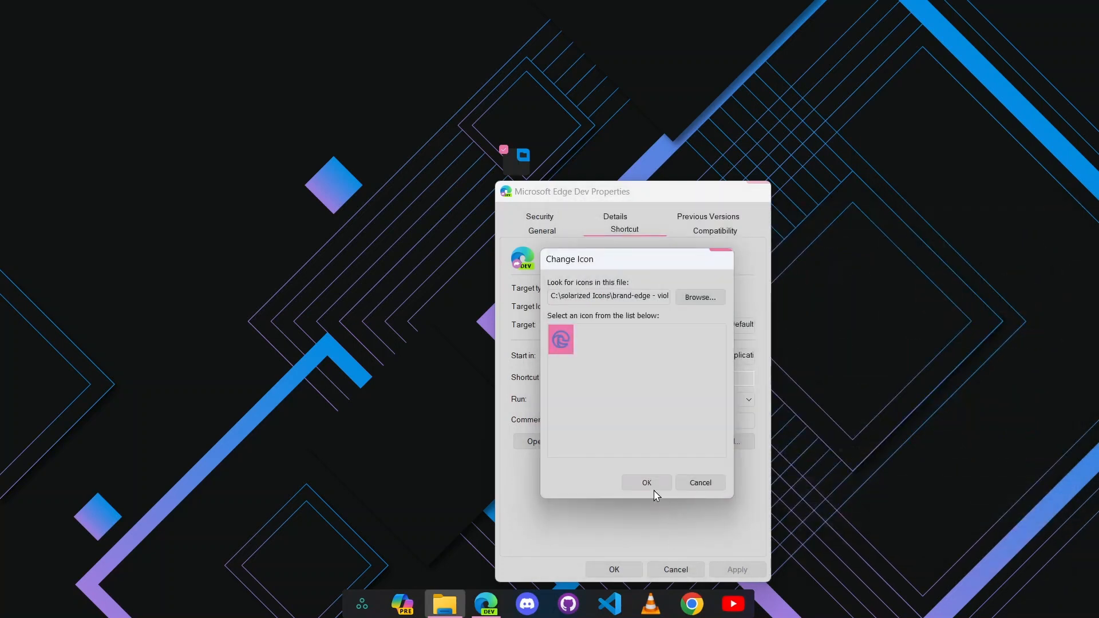
left_click(652, 488)
left_click(608, 568)
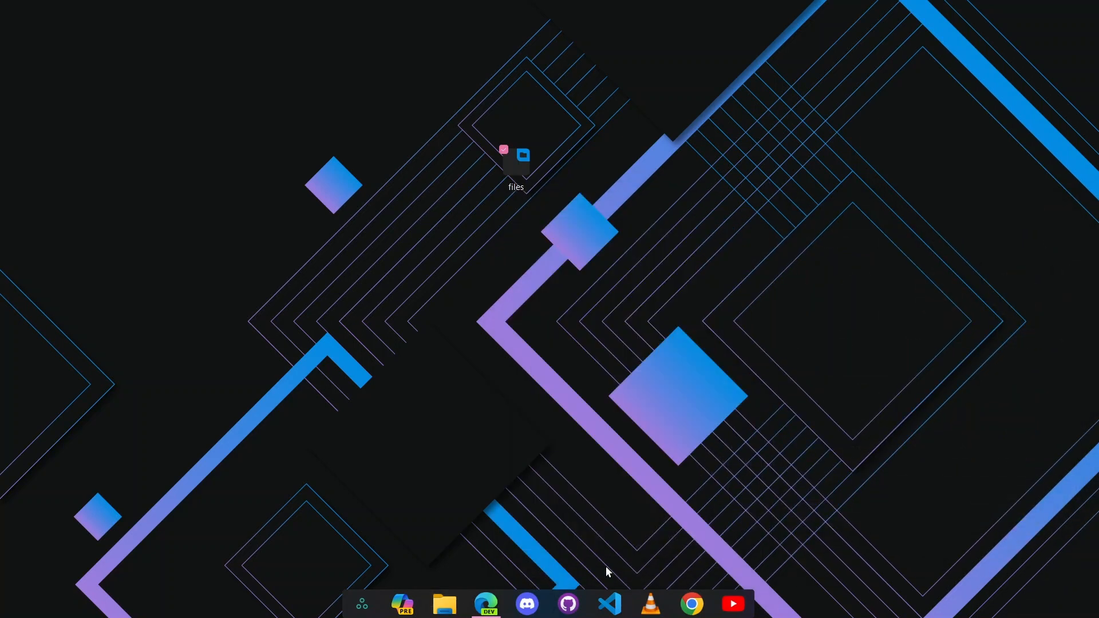
Step: Change the Discord taskbar shortcut's icon to the red Discord icon, found by searching the solarized icons for "dis"
right_click(533, 605)
right_click(572, 557)
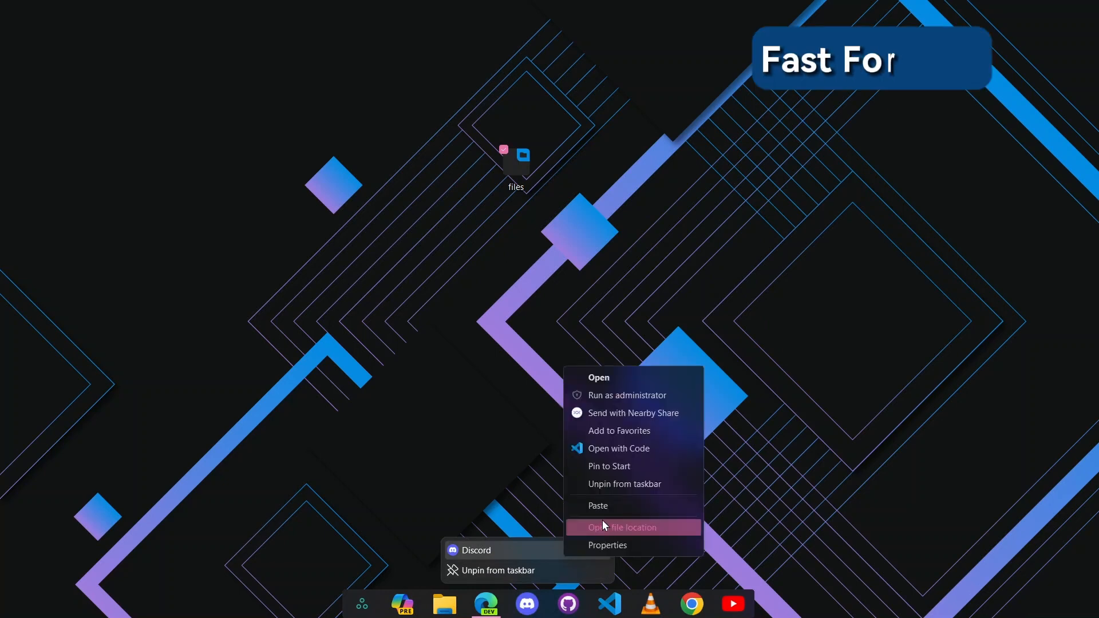
type("dis")
left_click(878, 281)
Step: Change the GitHub Desktop taskbar shortcut's icon to the yellow GitHub icon, found by searching the solarized icons for "git"
right_click(569, 604)
right_click(601, 550)
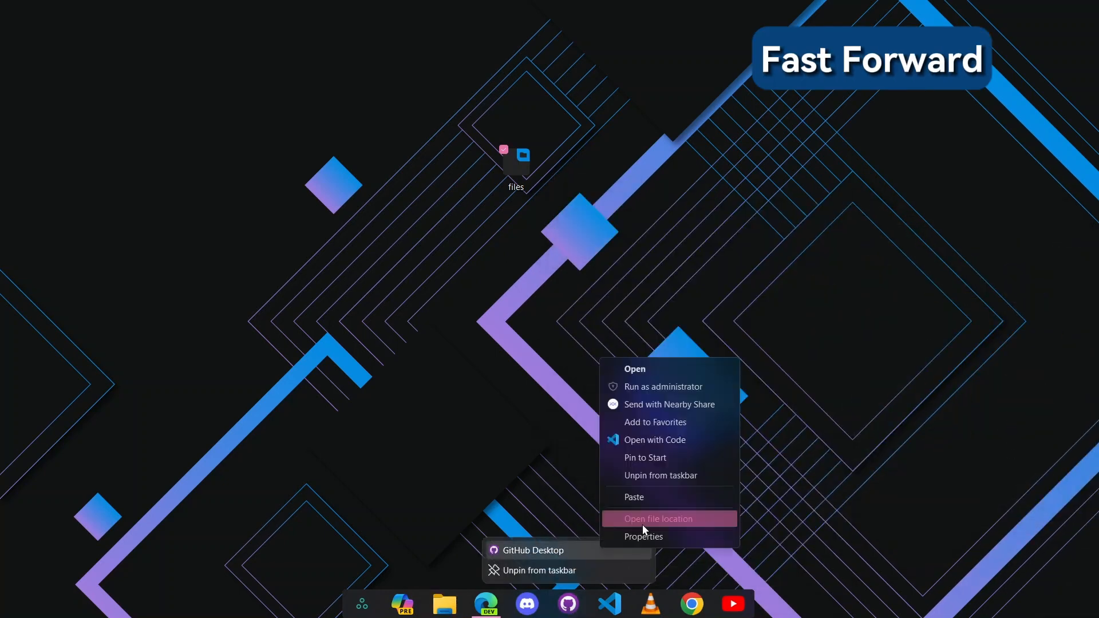
left_click(642, 536)
left_click(755, 442)
left_click(810, 297)
left_click(984, 237)
type("git")
left_click(797, 309)
left_click(980, 522)
left_click(724, 570)
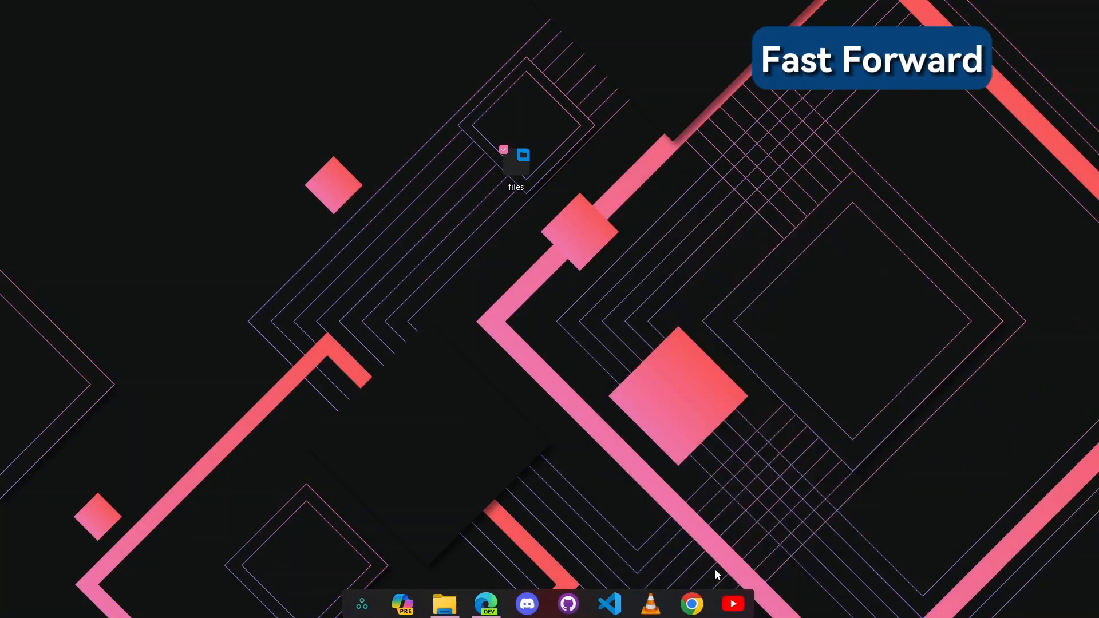
Step: Change the Visual Studio Code taskbar shortcut's icon to the cyan Visual Studio icon, found by searching the solarized icons for "visual"
right_click(609, 604)
left_click(767, 447)
left_click(830, 297)
double_click(959, 238)
type("visual")
left_click(900, 298)
left_click(980, 522)
left_click(754, 571)
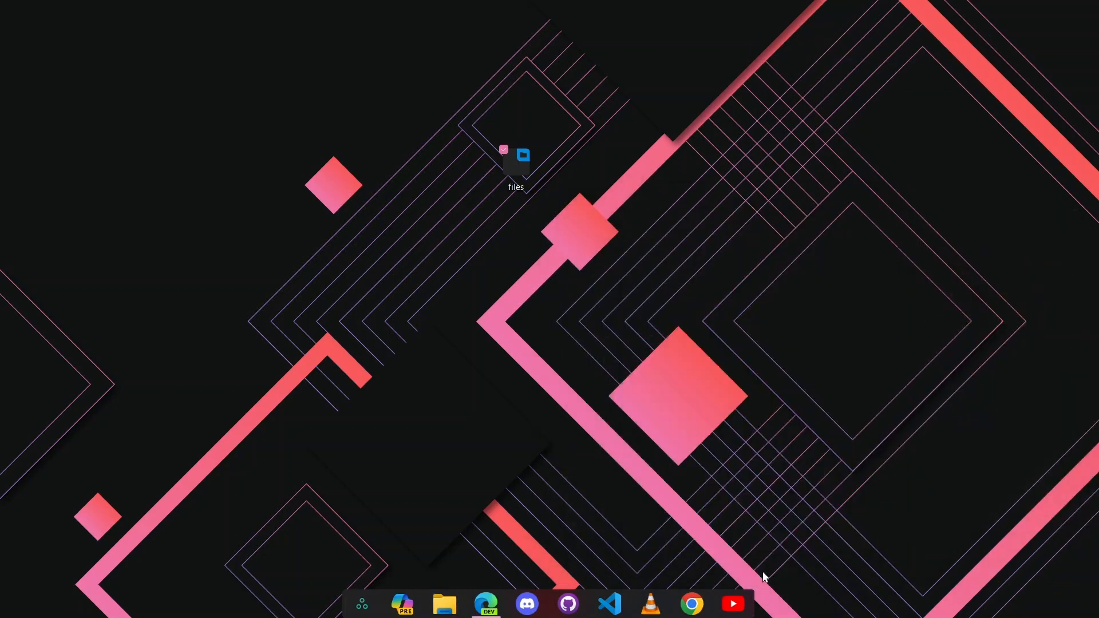
Step: Change the VLC media player taskbar shortcut's icon to the yellow triangular mountain-like icon, searching the solarized icons for "m"
right_click(651, 604)
left_click(713, 537)
left_click(820, 444)
left_click(984, 238)
type("m")
scroll(902, 355, "down", 4)
left_click(797, 401)
left_click(979, 522)
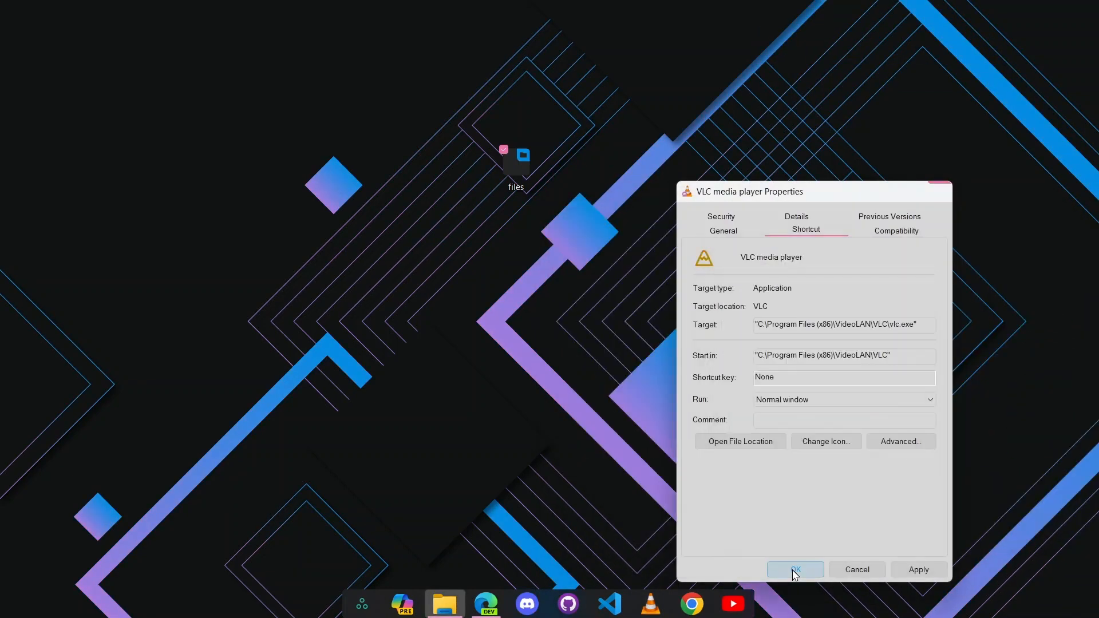
left_click(794, 571)
Step: Change the Google Chrome taskbar shortcut's icon to the blue Chrome icon, found by searching the solarized icons for "chro"
right_click(693, 604)
left_click(935, 64)
right_click(693, 604)
left_click(838, 441)
left_click_drag(974, 238, 929, 235)
type("chro")
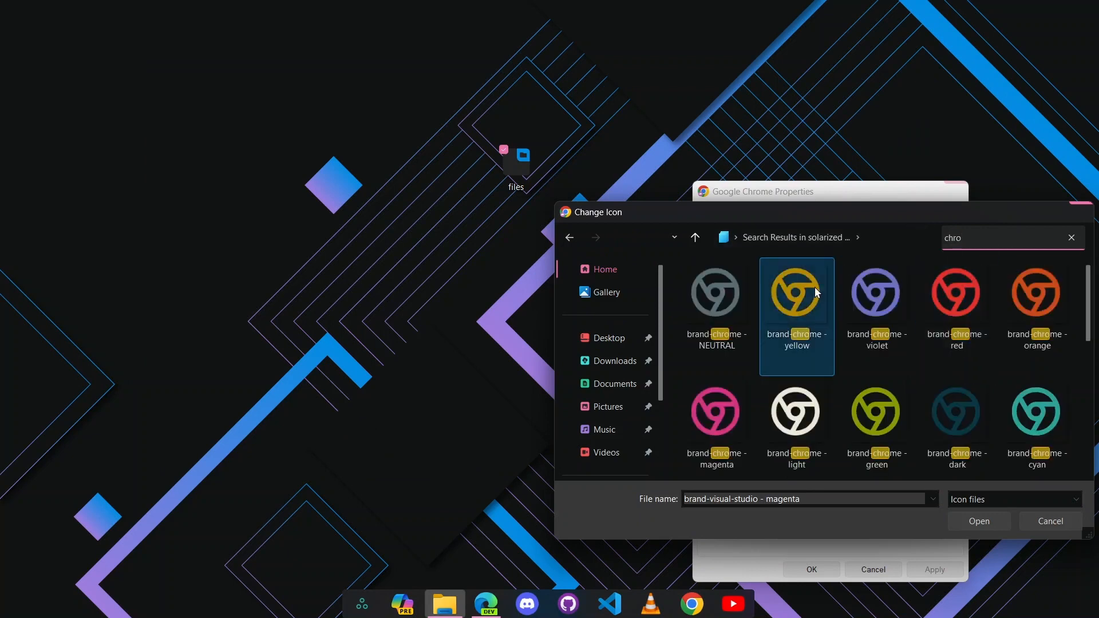
scroll(816, 292, "down", 3)
left_click(717, 401)
left_click(980, 522)
left_click(844, 483)
left_click(812, 569)
Step: Unpin YouTube from the taskbar
right_click(734, 604)
left_click(767, 542)
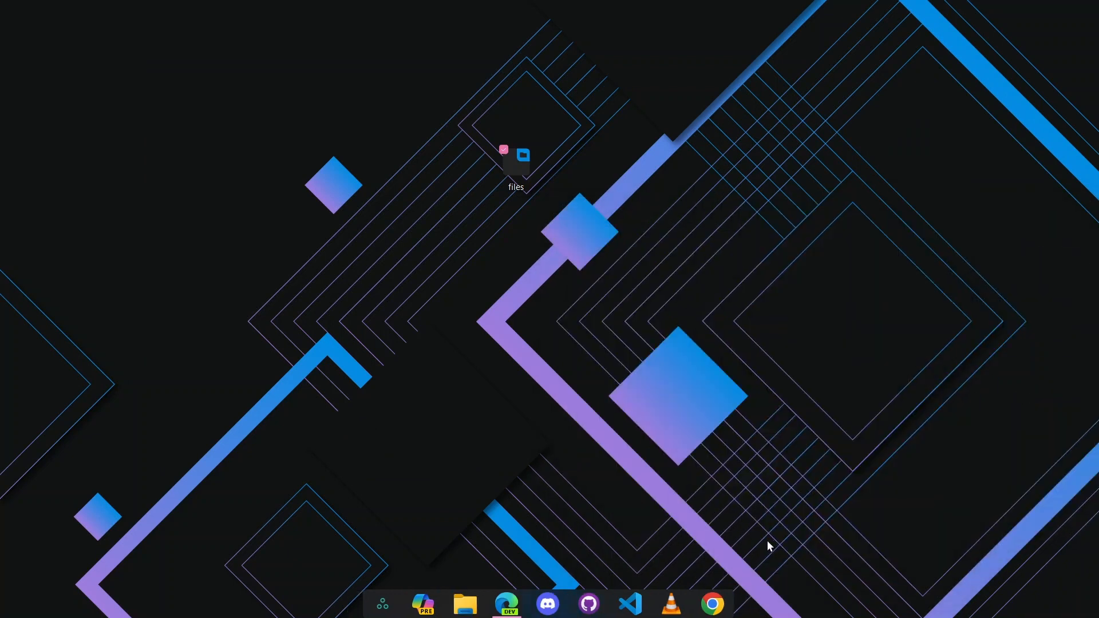
Step: Open Task Manager and look through the processes for Windows Explorer
right_click(380, 603)
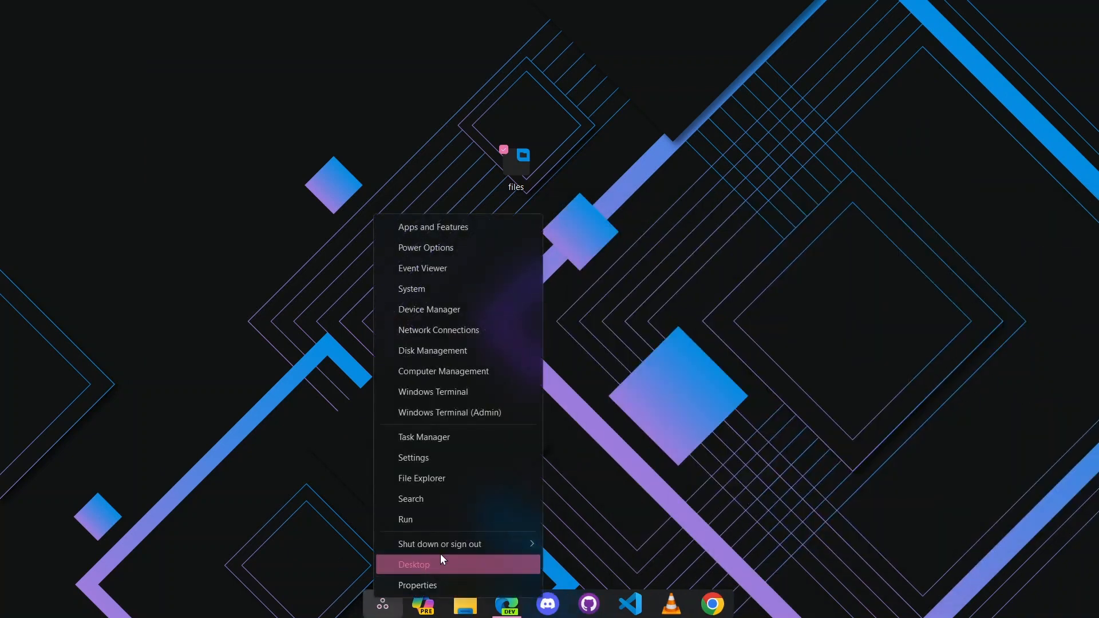
left_click(458, 437)
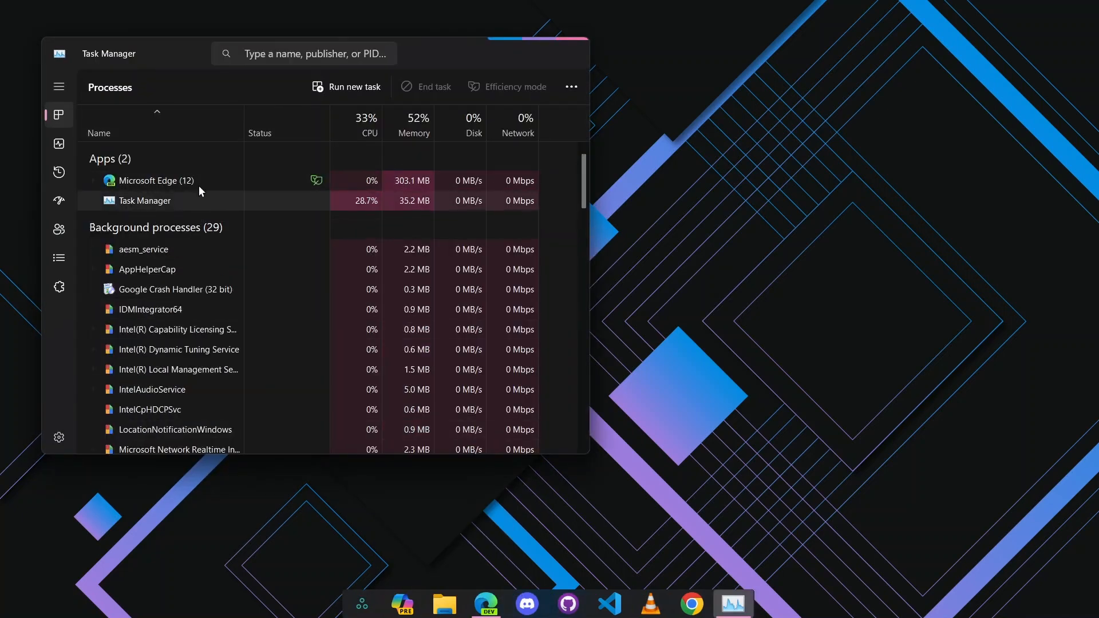
scroll(212, 244, "down", 2)
scroll(212, 238, "down", 8)
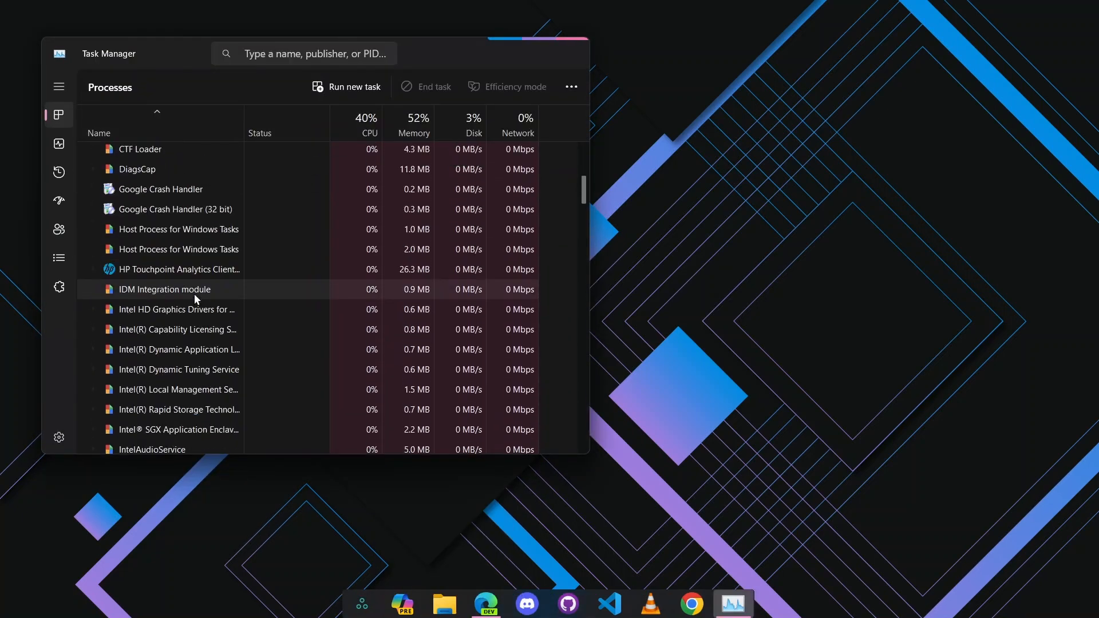
scroll(201, 272, "up", 6)
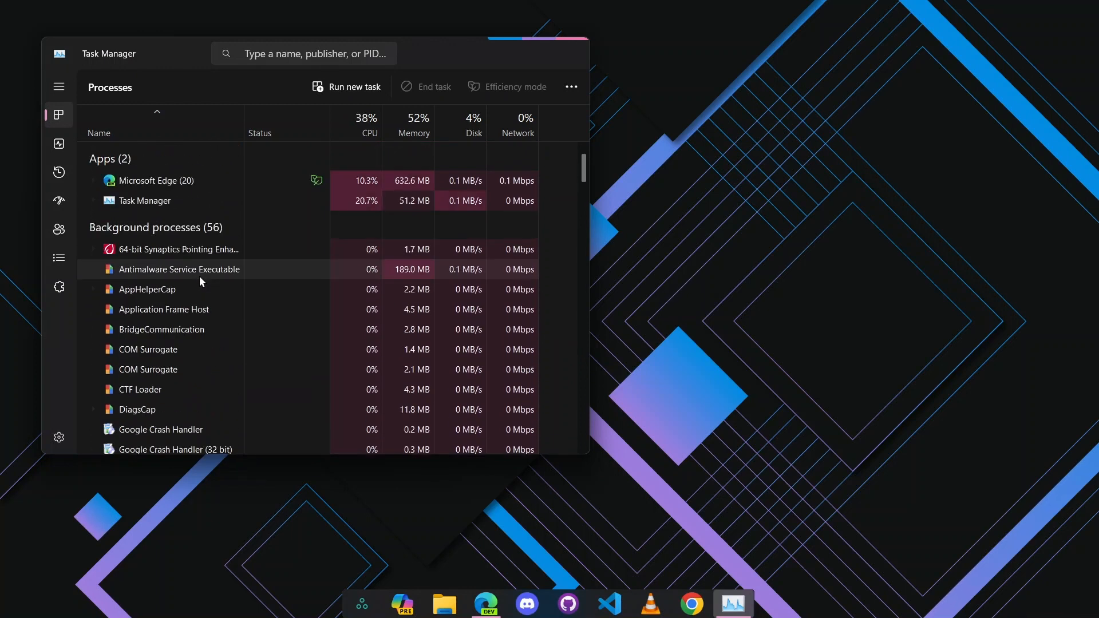
Step: Open a File Explorer window, restart the Windows Explorer process in Task Manager, and close Task Manager
left_click(444, 601)
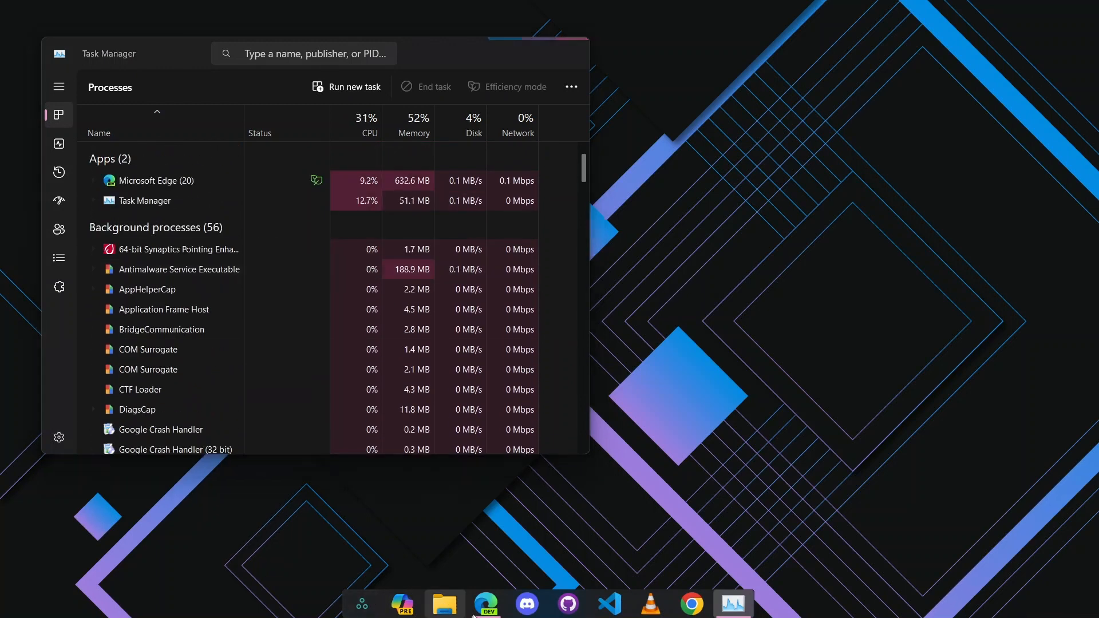
left_click_drag(557, 99, 544, 119)
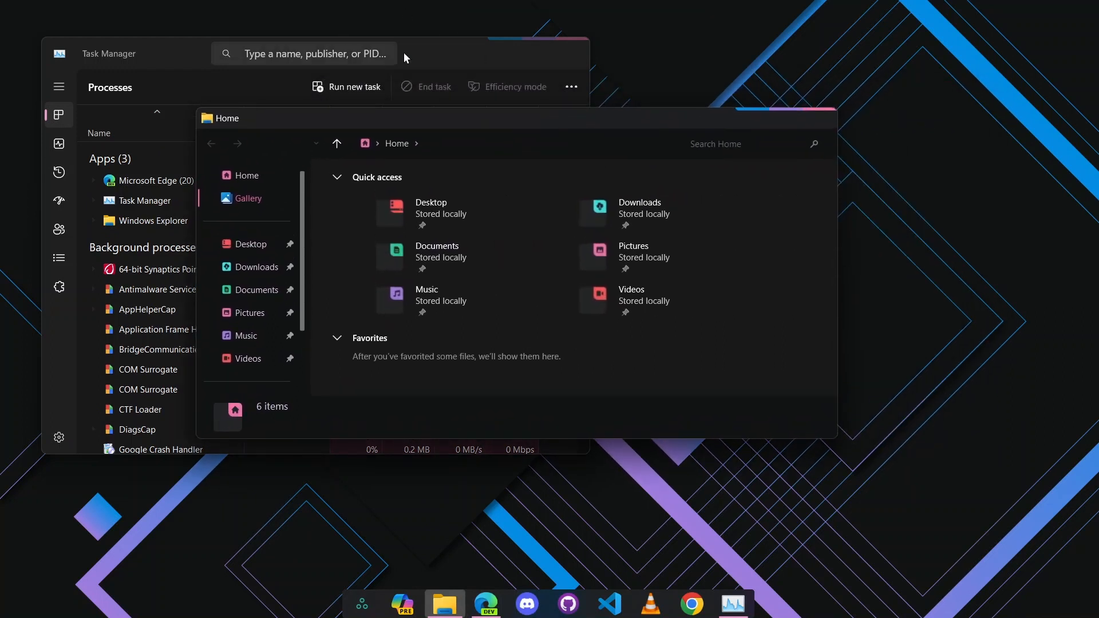
left_click(370, 104)
left_click(189, 226)
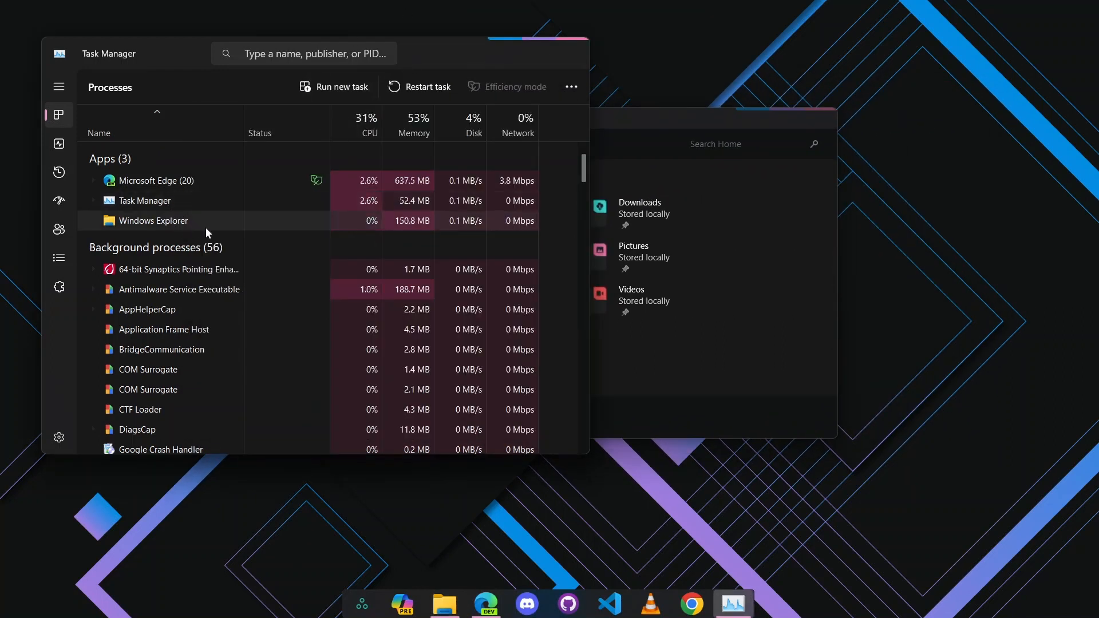
left_click(435, 87)
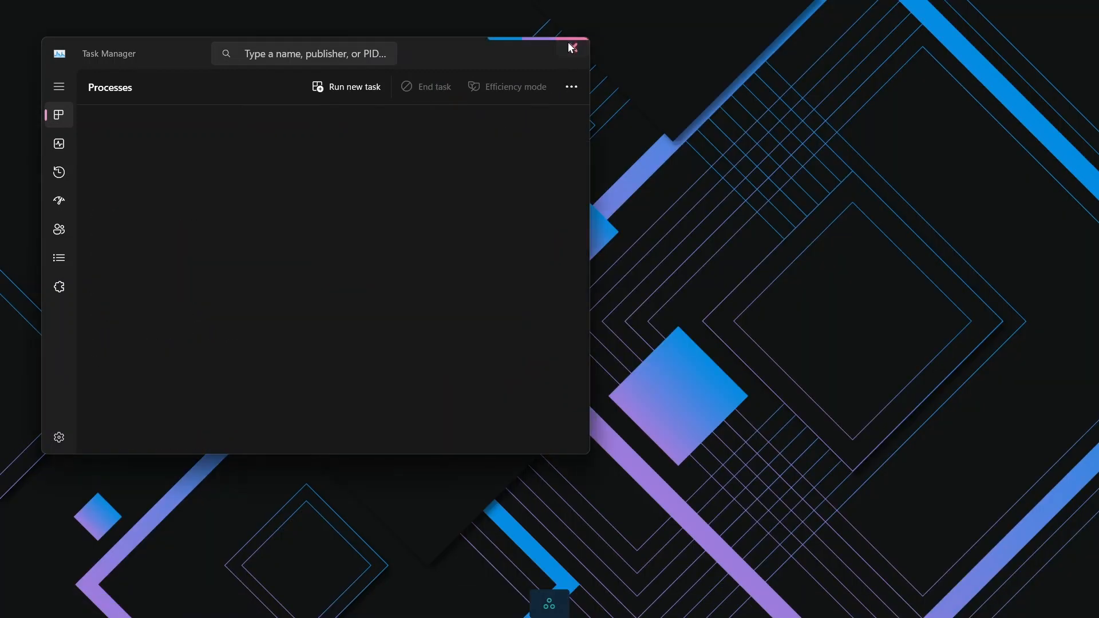
left_click(570, 48)
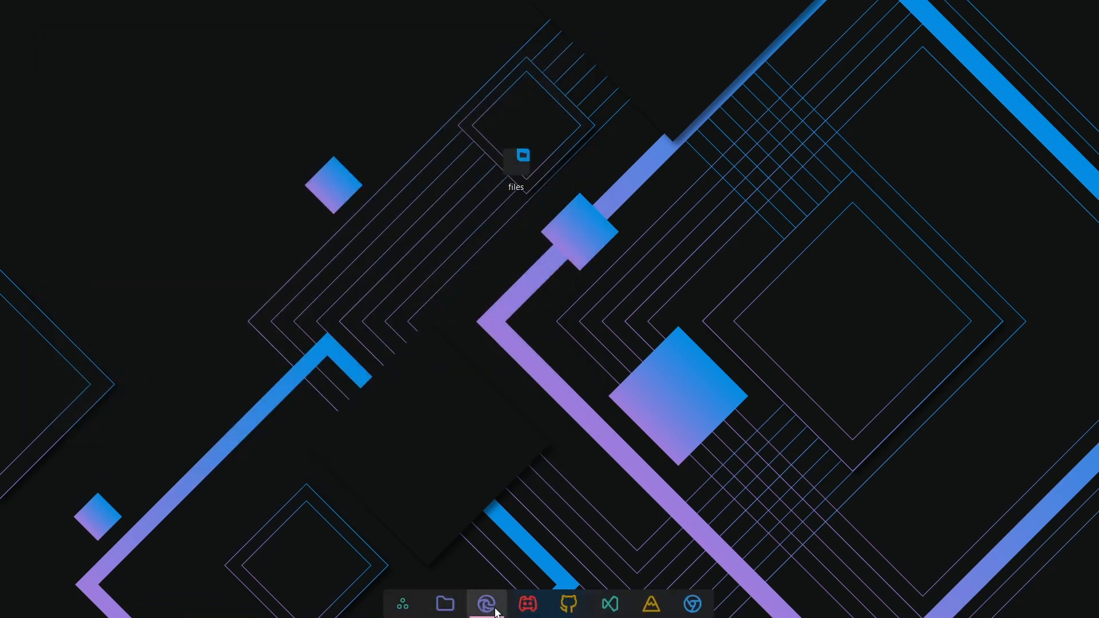
left_click(401, 605)
left_click(403, 605)
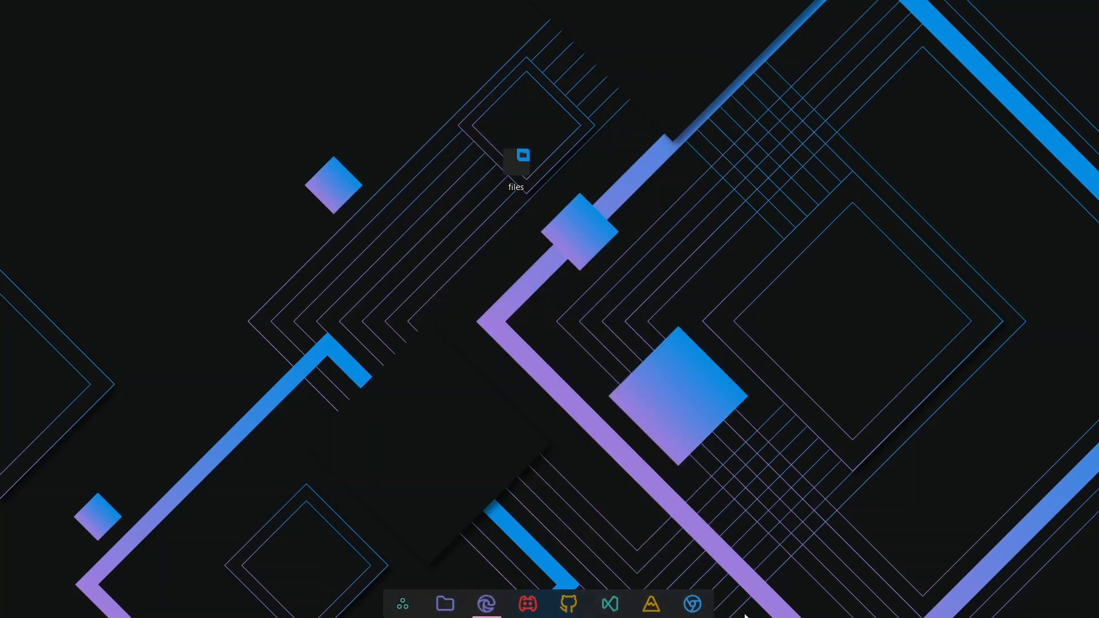
Step: Install Rainmeter-4.5.17 from the desktop's files folder, in English, as the 64-bit version launching on startup
double_click(528, 181)
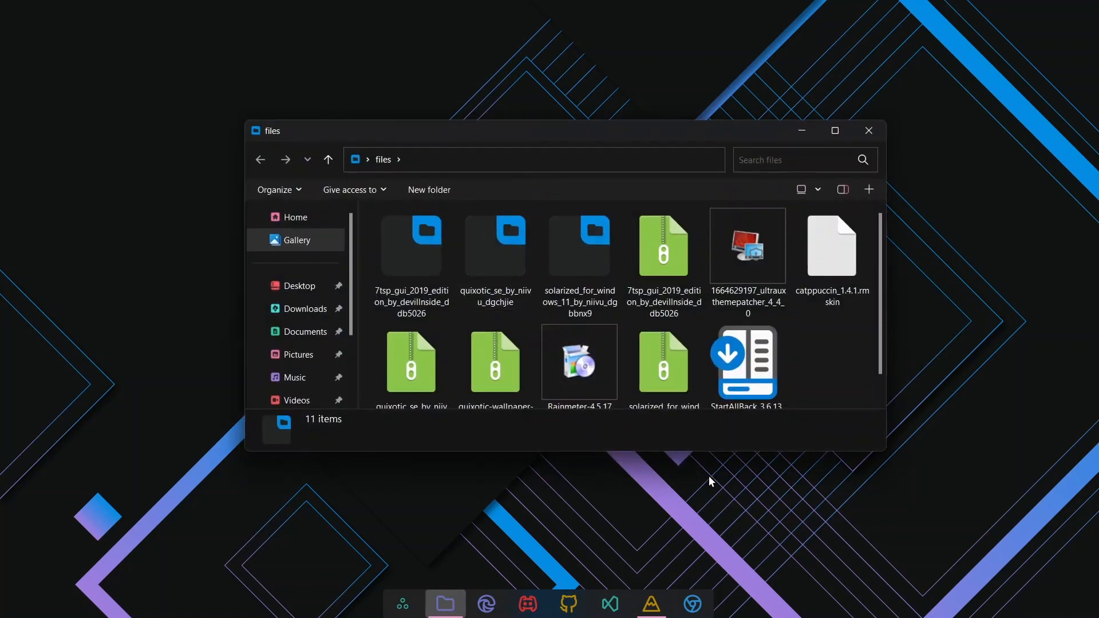
left_click(593, 393)
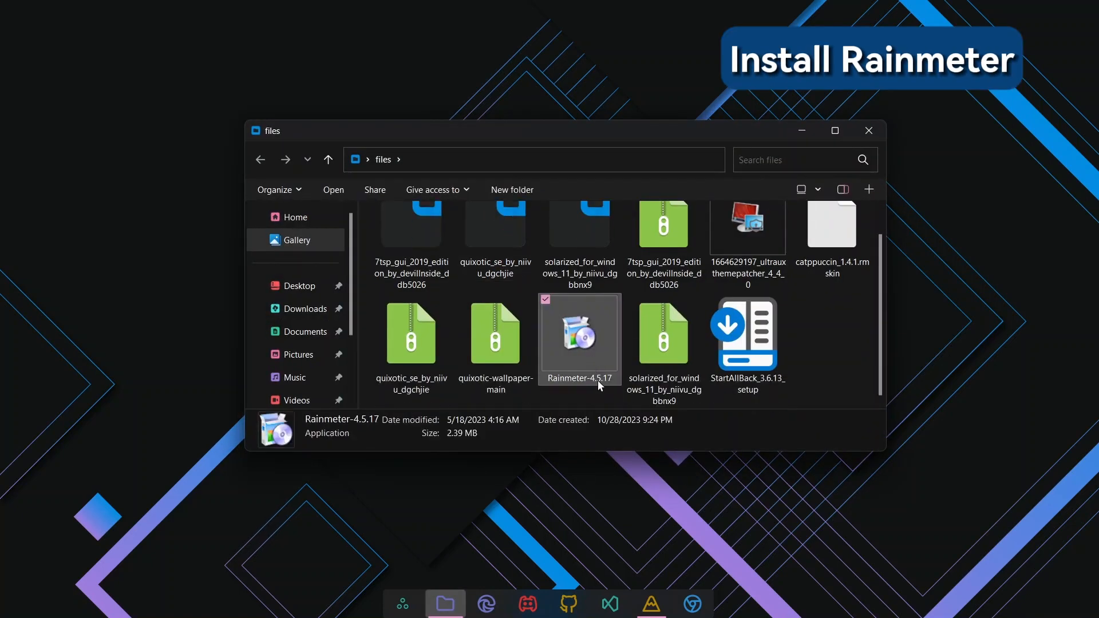
double_click(587, 345)
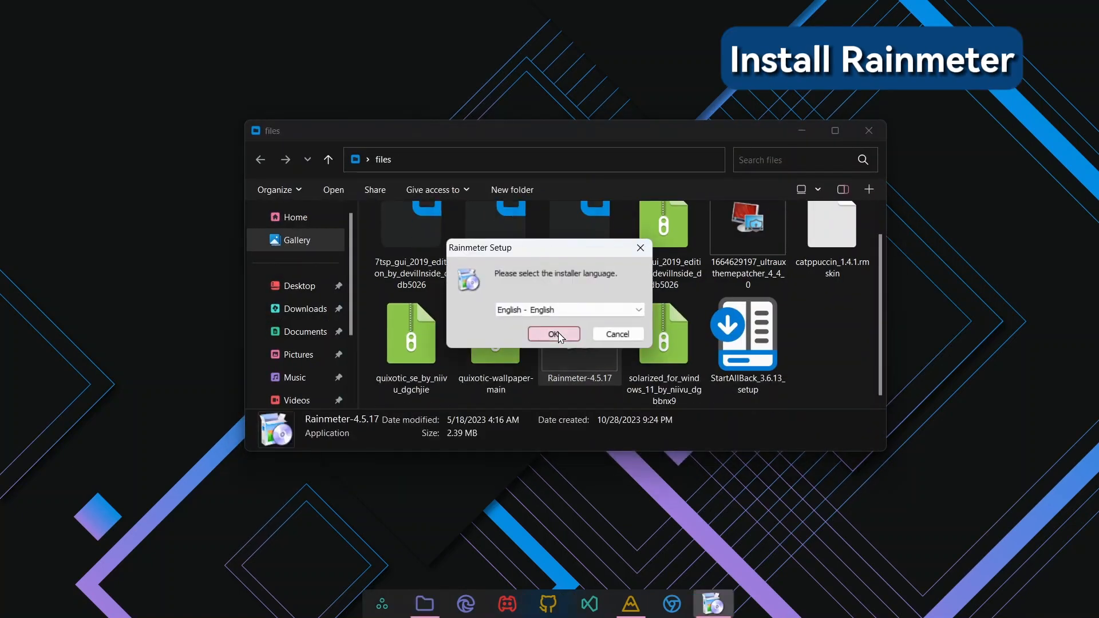
left_click(560, 331)
left_click(629, 416)
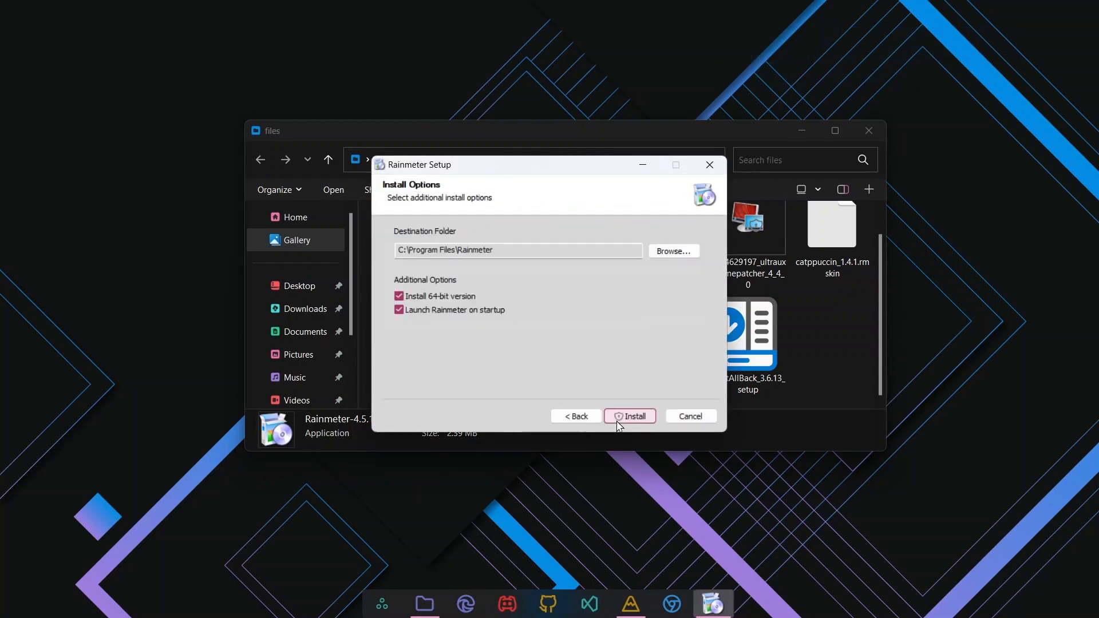
left_click(631, 417)
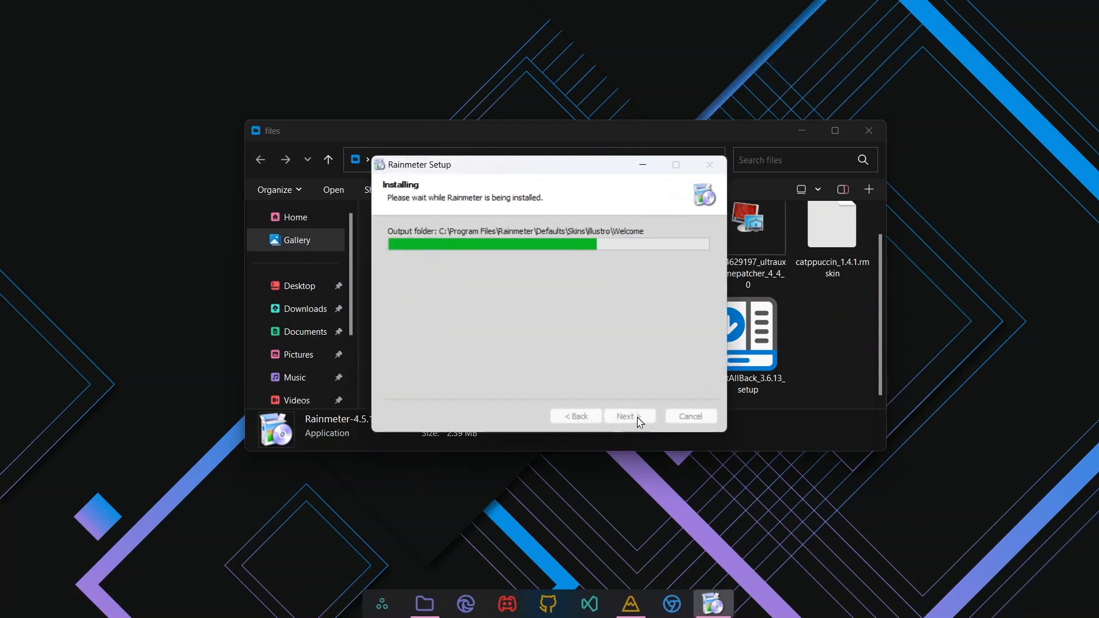
left_click(630, 417)
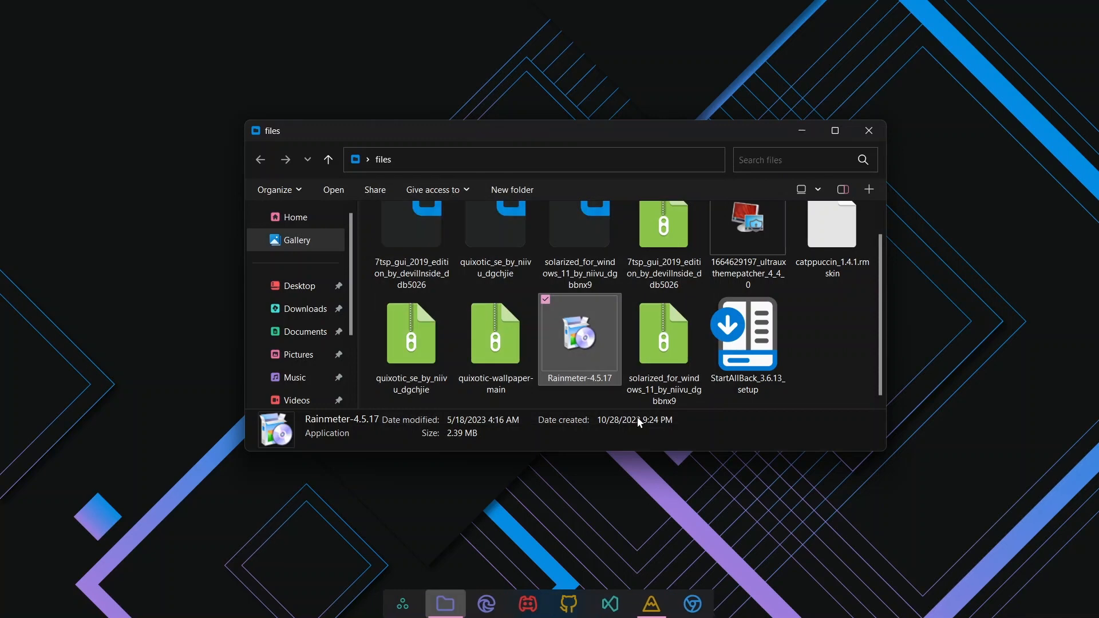
Step: Unload Rainmeter's default illustro skins: the welcome panel, disks, system usage and clock
right_click(610, 284)
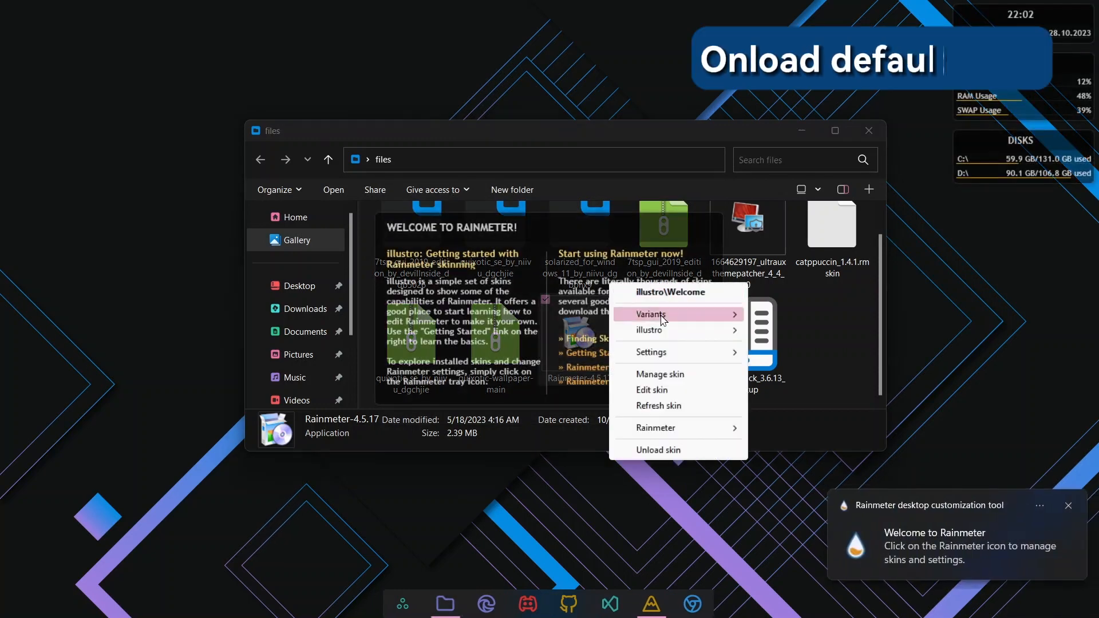
left_click(665, 450)
right_click(1003, 178)
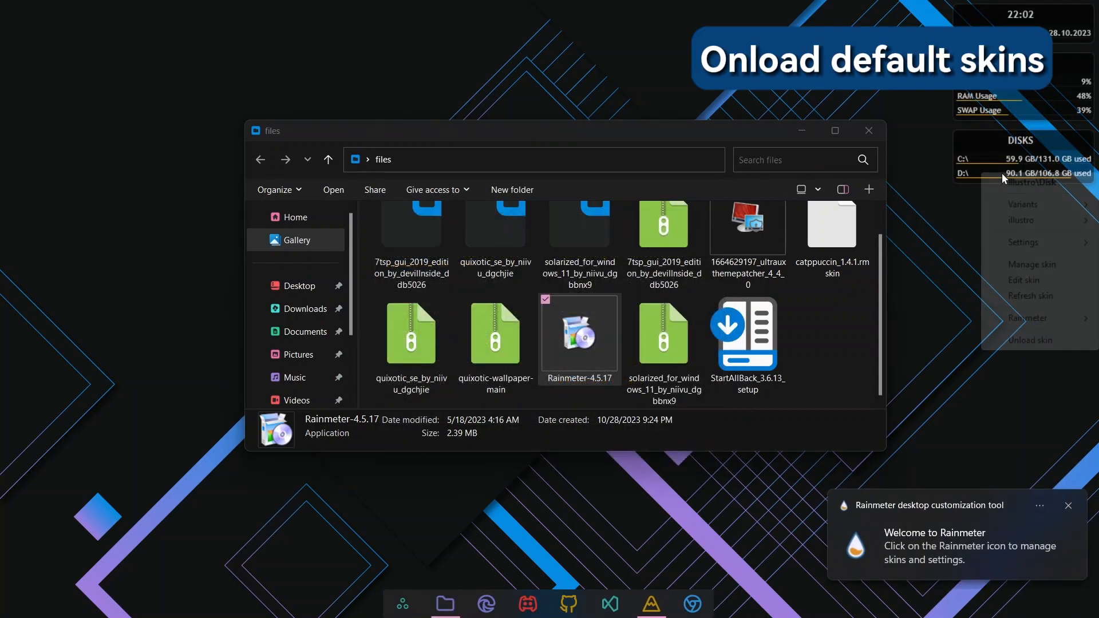
left_click(1030, 340)
right_click(1022, 105)
left_click(1020, 267)
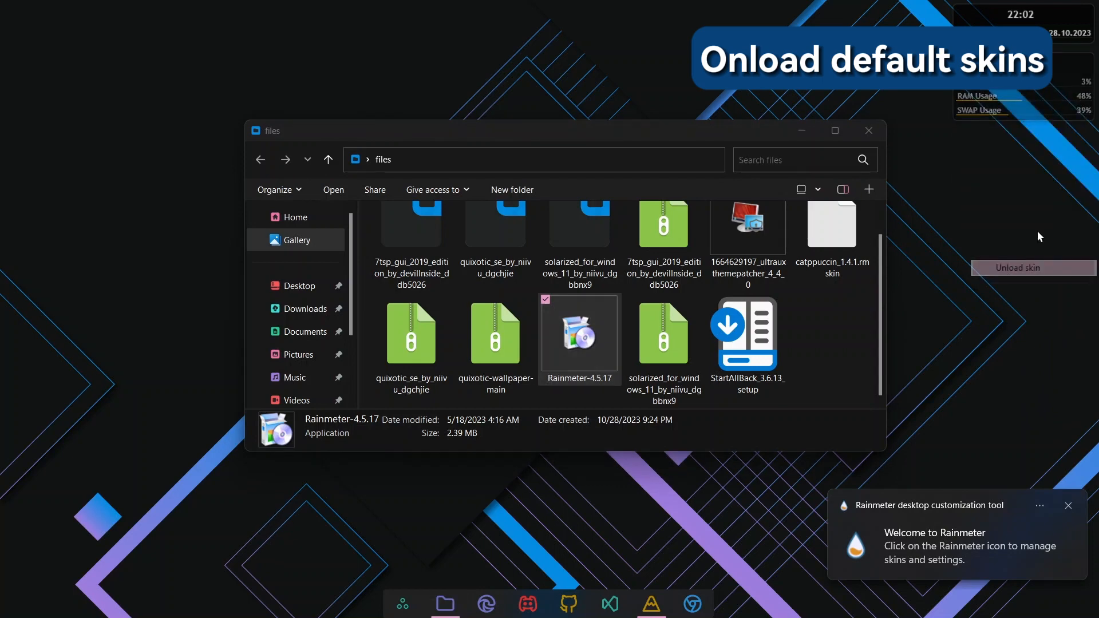
right_click(988, 24)
left_click(1025, 188)
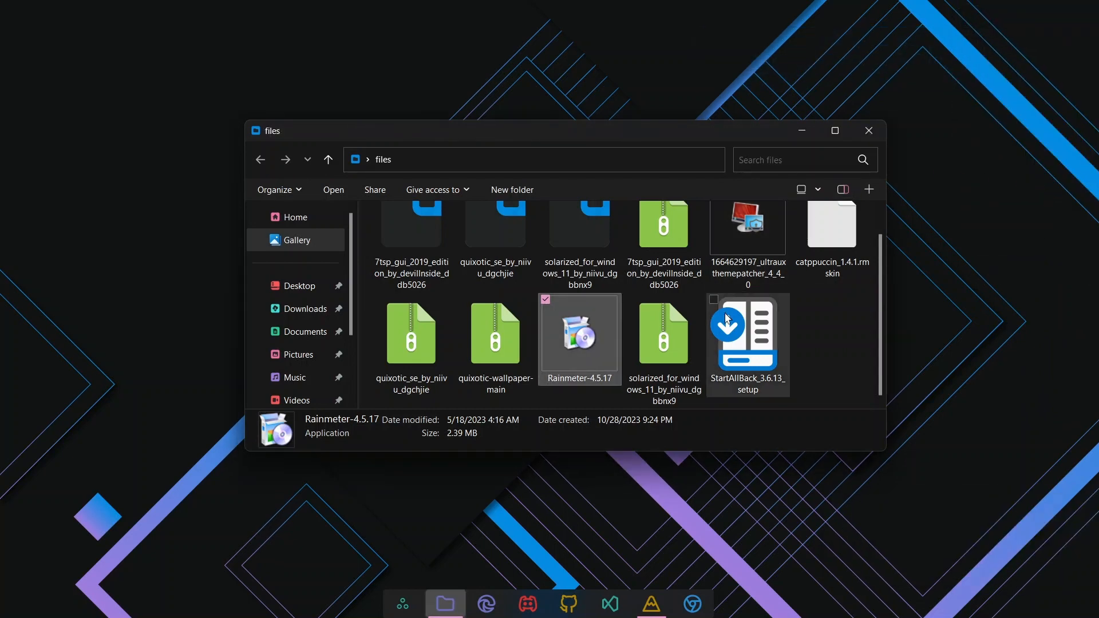
Step: Install the catppuccin_1.4.1 Rainmeter skin with its included skins loaded, and close the files folder and the Rainmeter notification
scroll(786, 356, "up", 1)
left_click(837, 274)
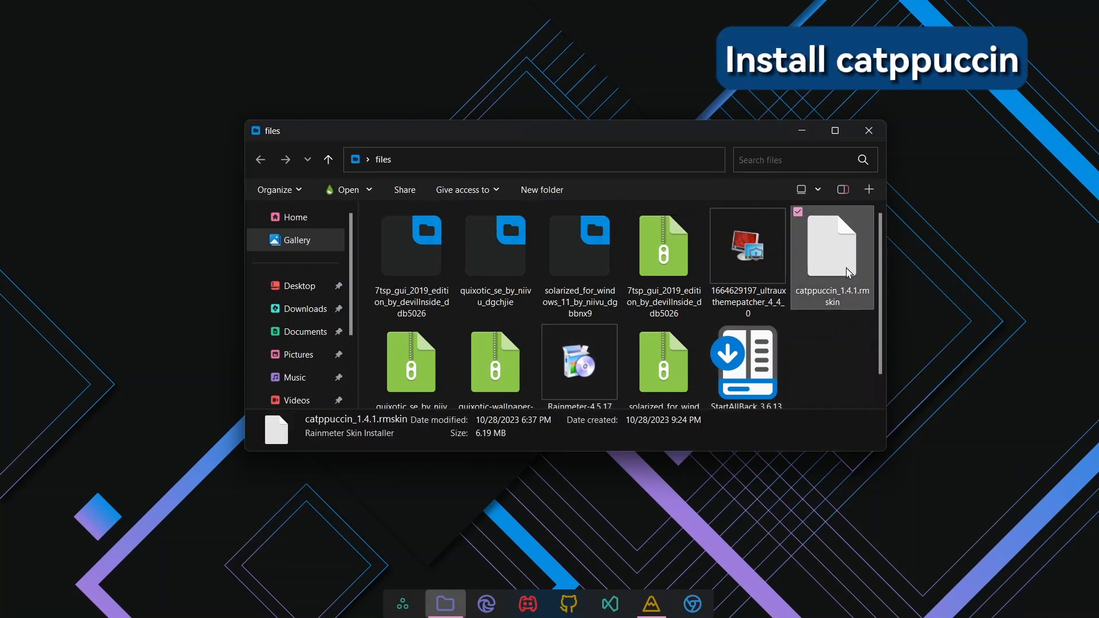
double_click(849, 273)
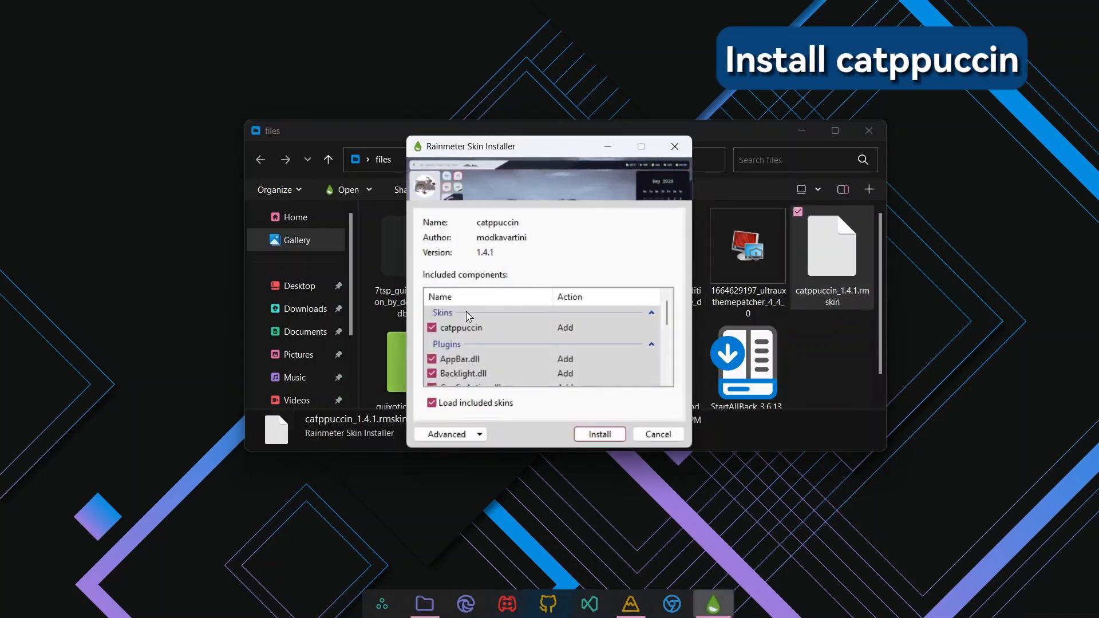
left_click(587, 438)
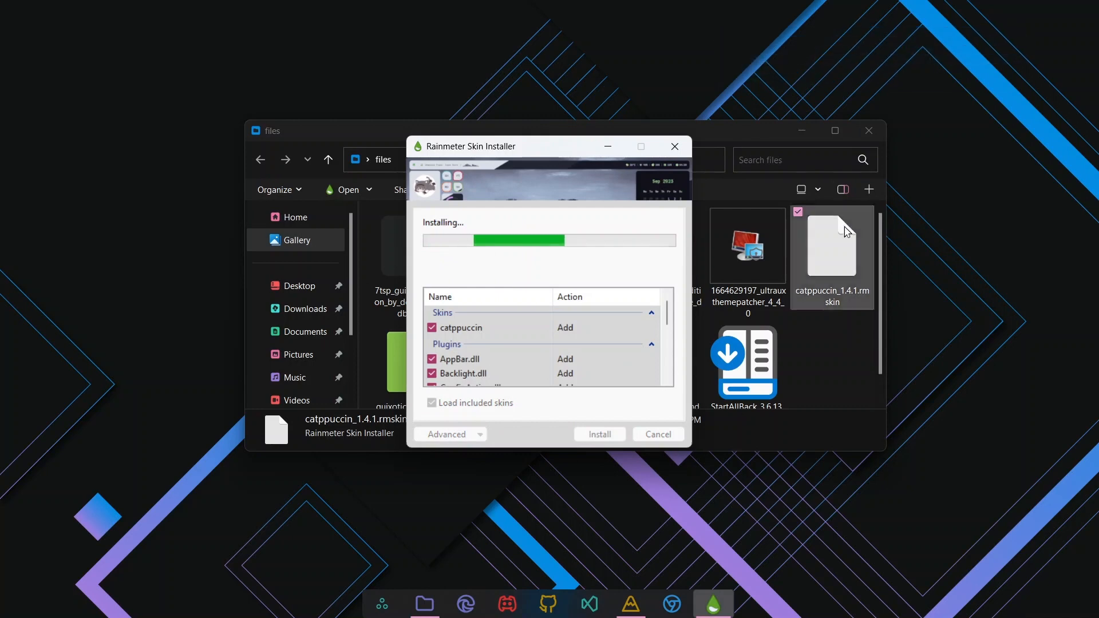
left_click(869, 131)
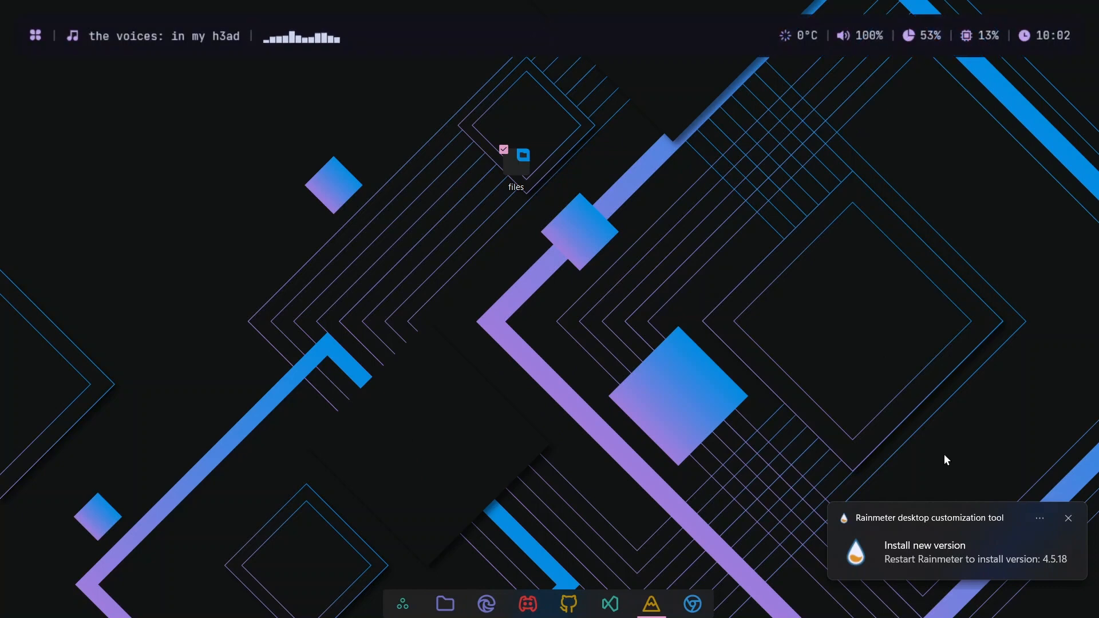
left_click(1068, 519)
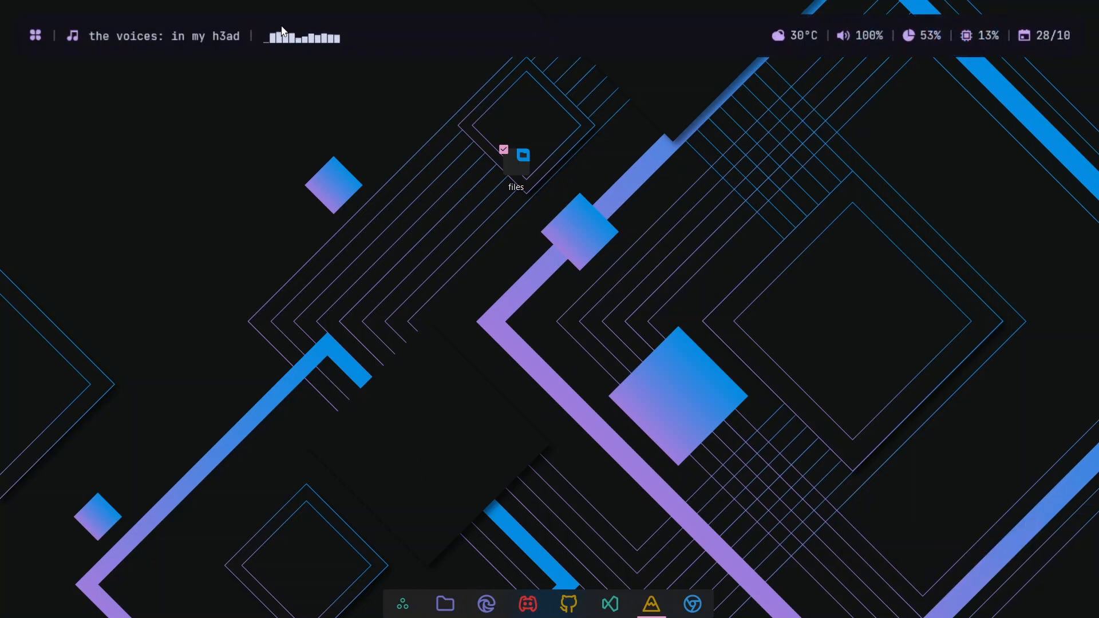
Step: Preview the catppuccin bar's profile popup, and open the Documents\Rainmeter\Skins\catppuccin folder in File Explorer
left_click(36, 42)
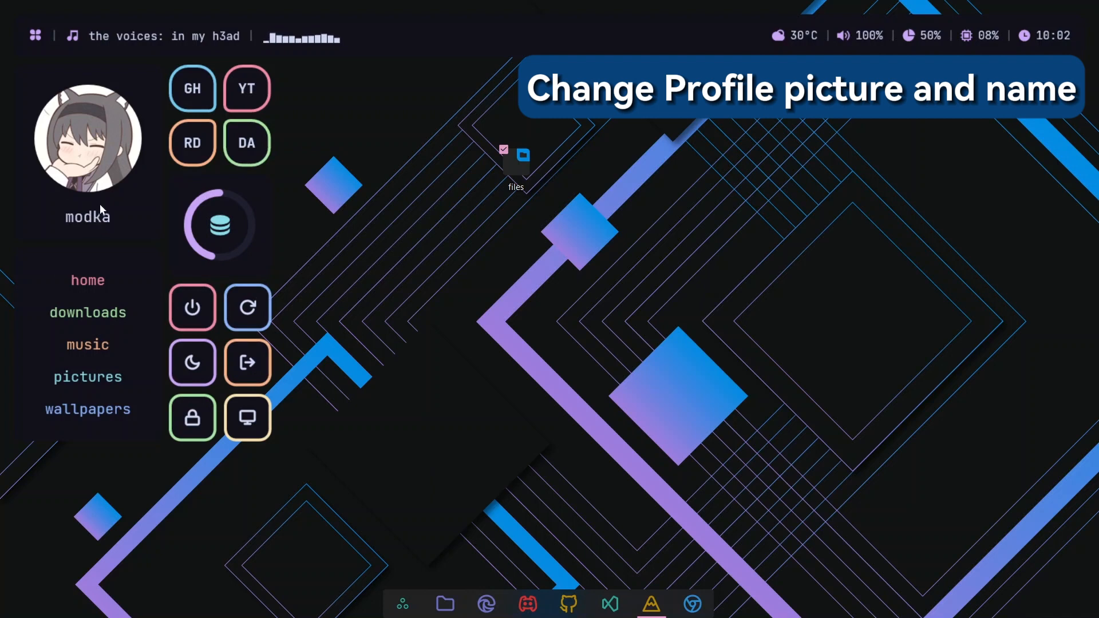
left_click(36, 36)
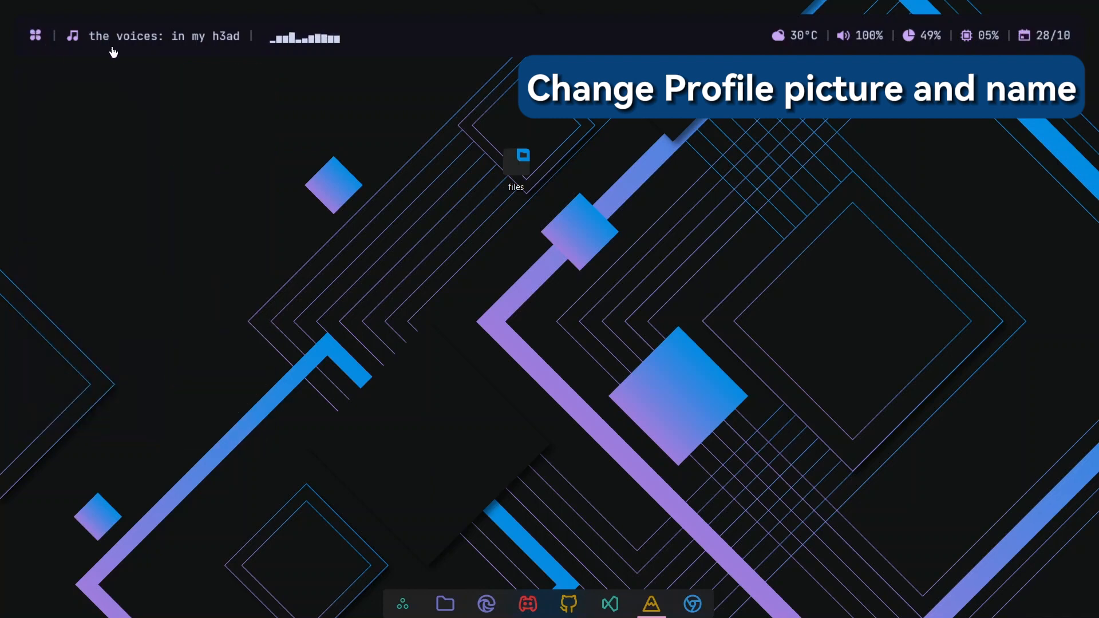
double_click(510, 170)
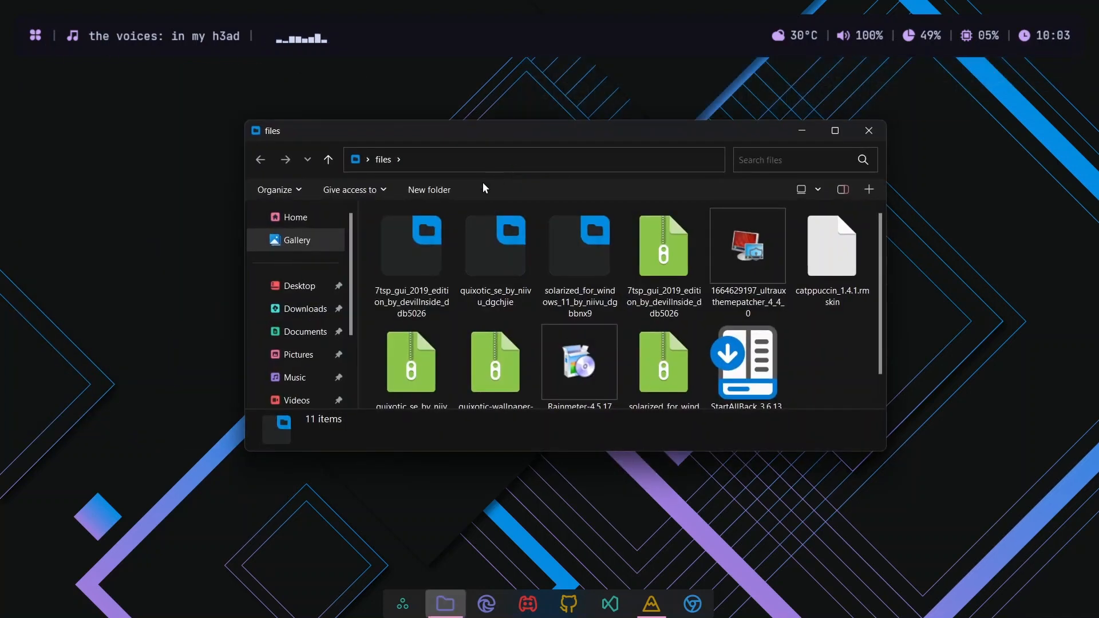
left_click(313, 338)
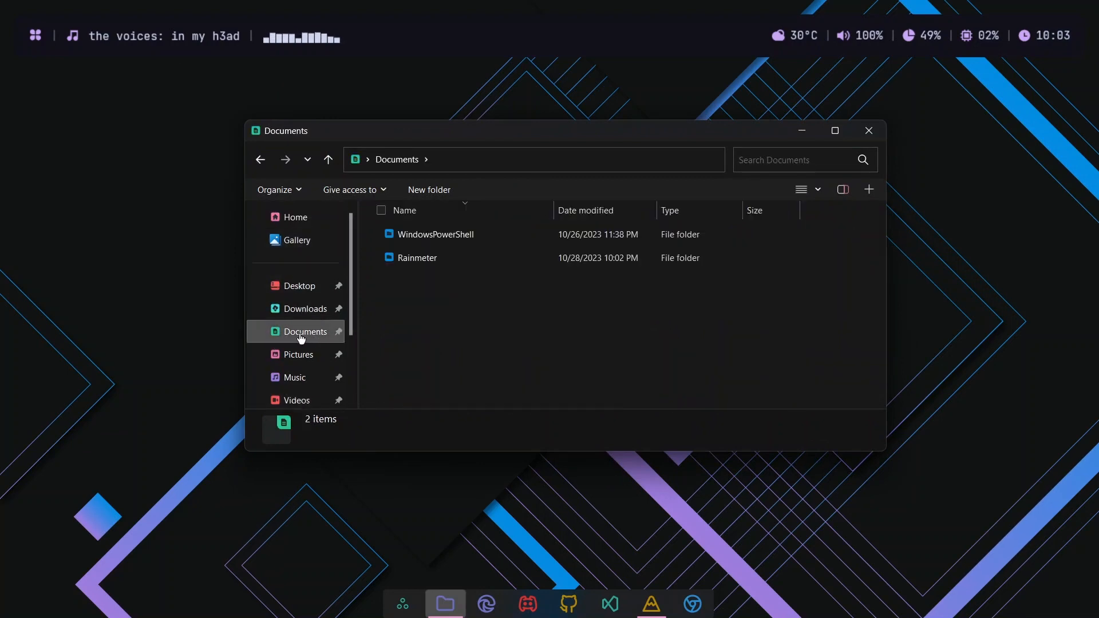
double_click(468, 256)
double_click(458, 233)
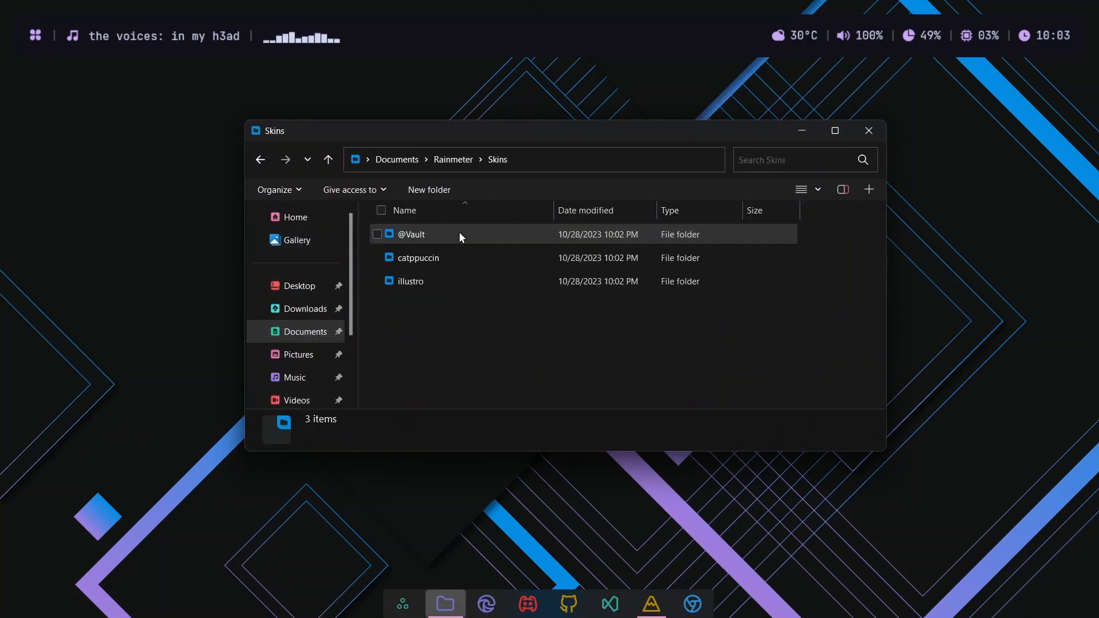
left_click(456, 266)
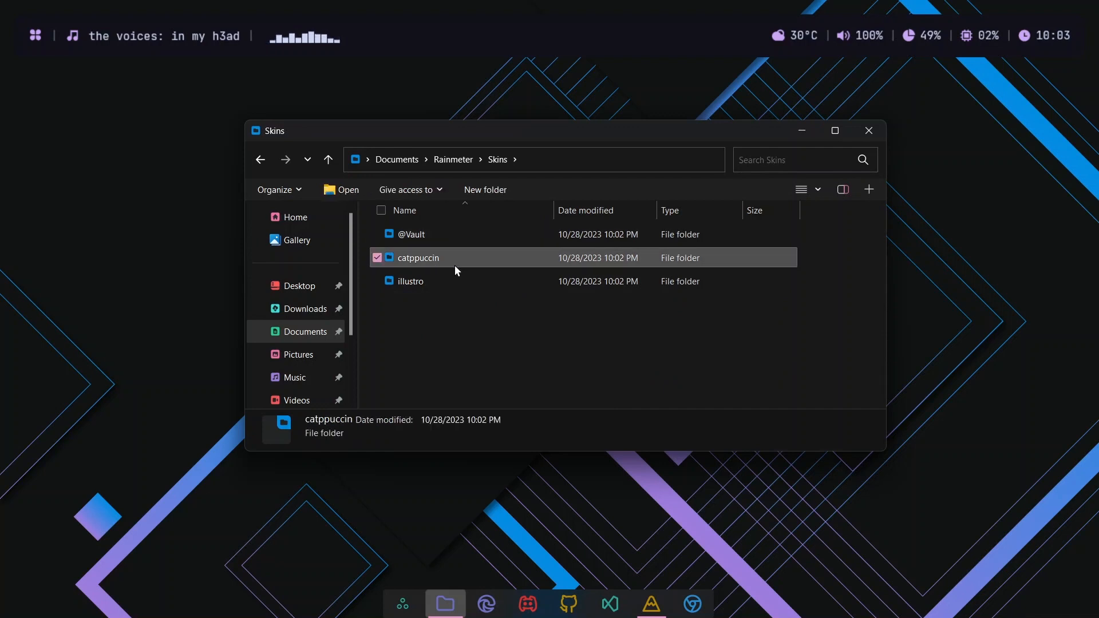
double_click(454, 265)
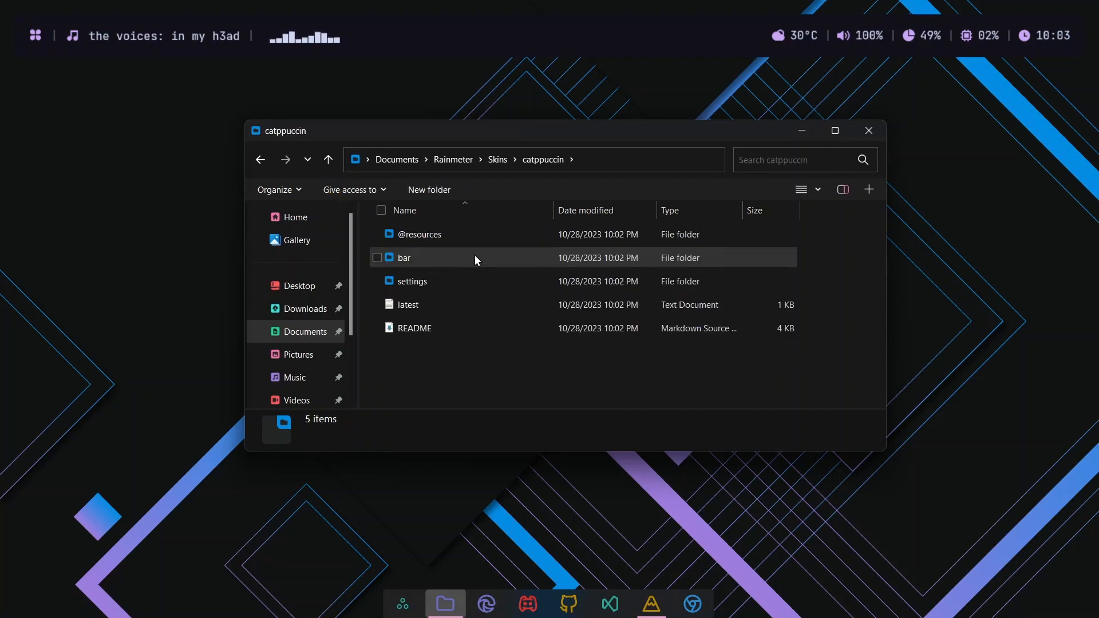
Step: Open the catppuccin folder in Visual Studio Code and open dInfo.txt from bar\assist\bg\DownloadFile
right_click(468, 366)
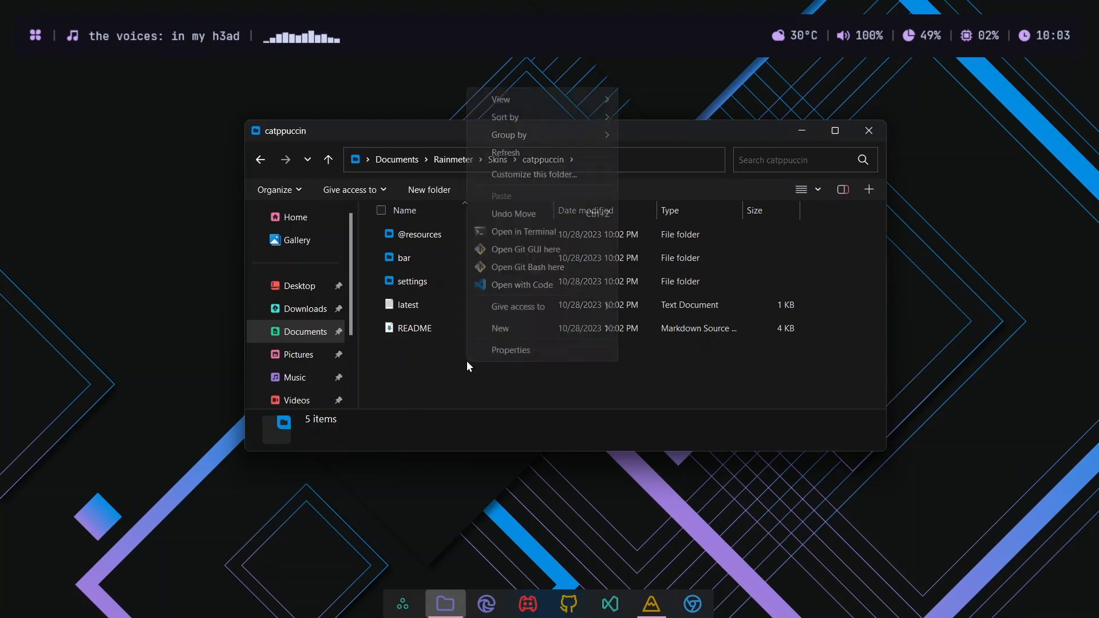
left_click(570, 286)
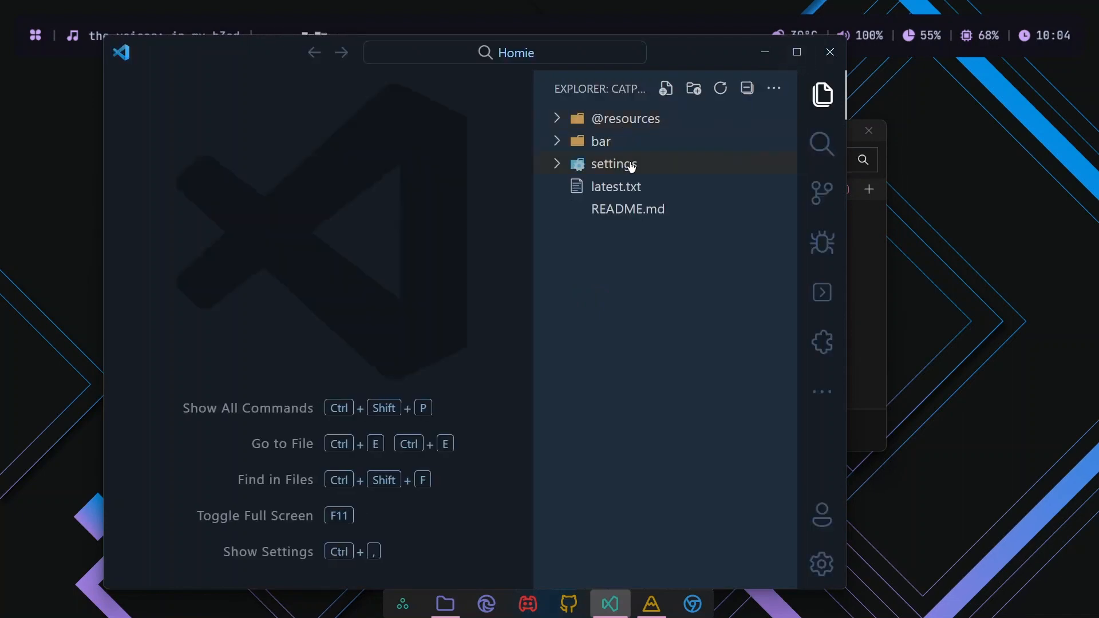
left_click(566, 143)
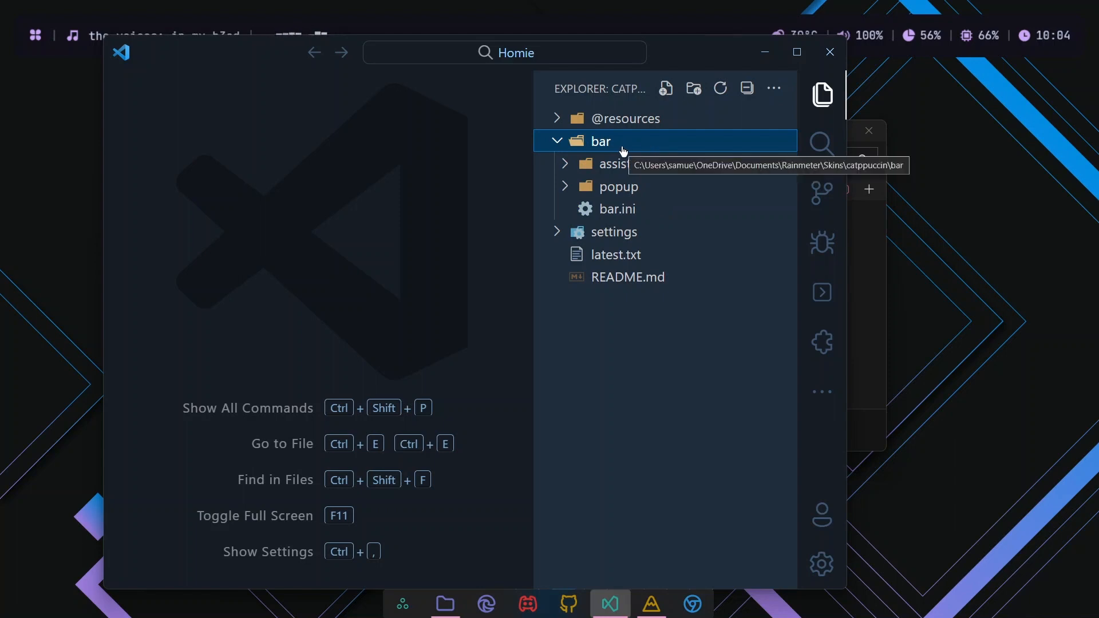
left_click(567, 165)
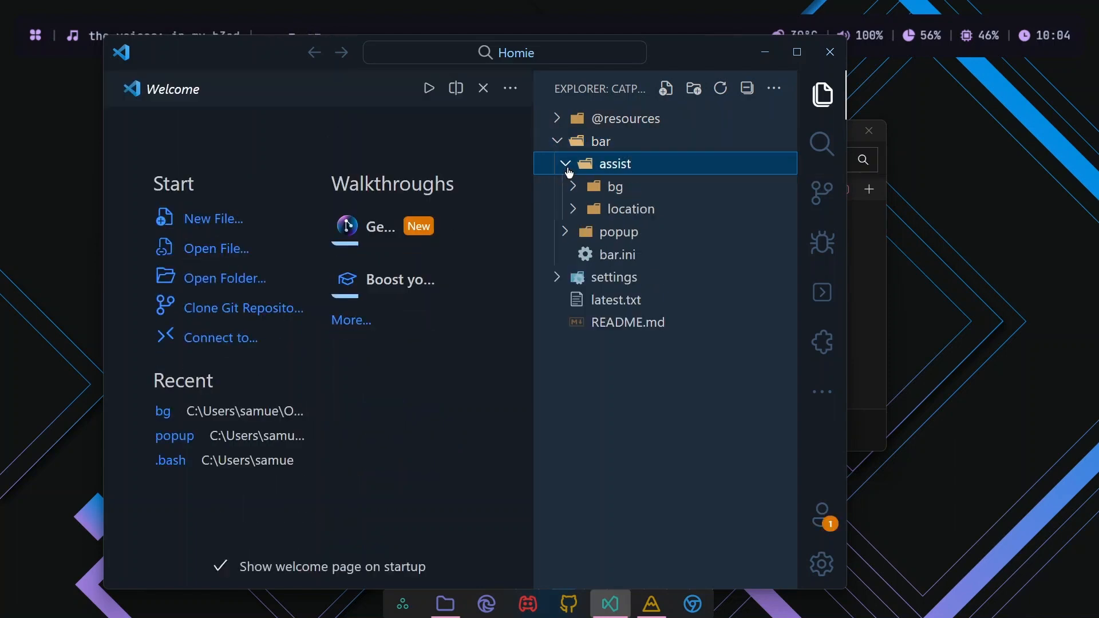
left_click(642, 187)
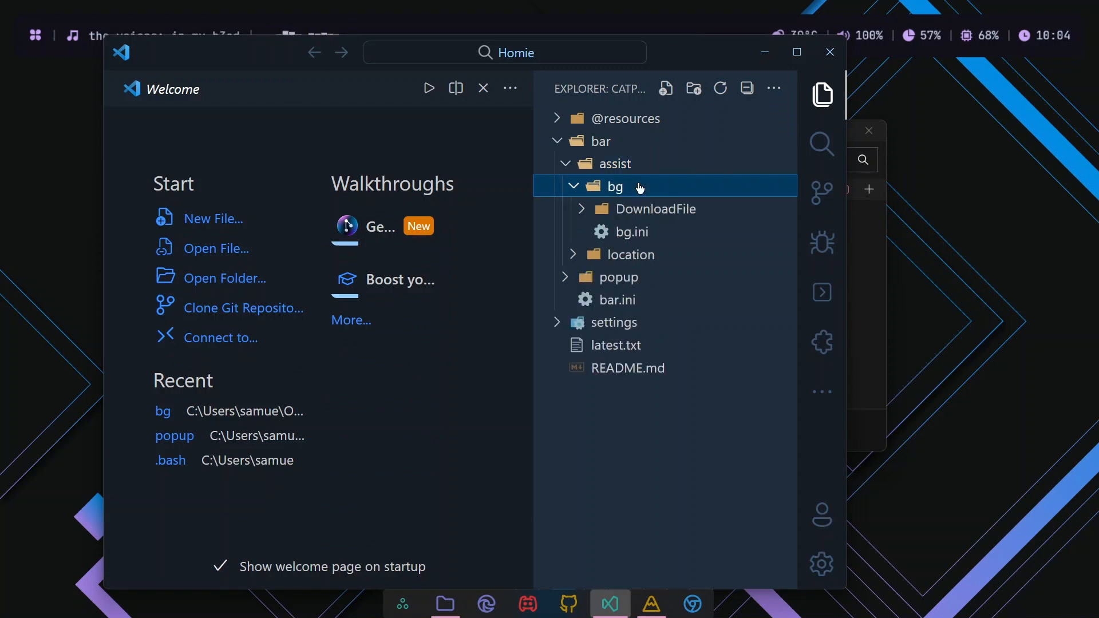
left_click(648, 216)
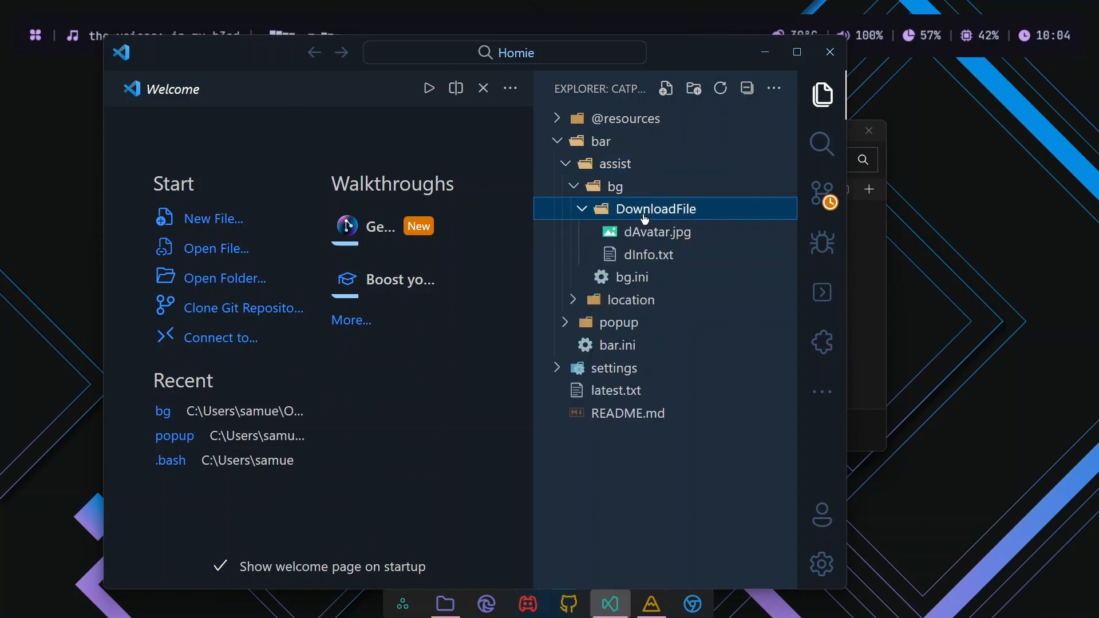
left_click(650, 258)
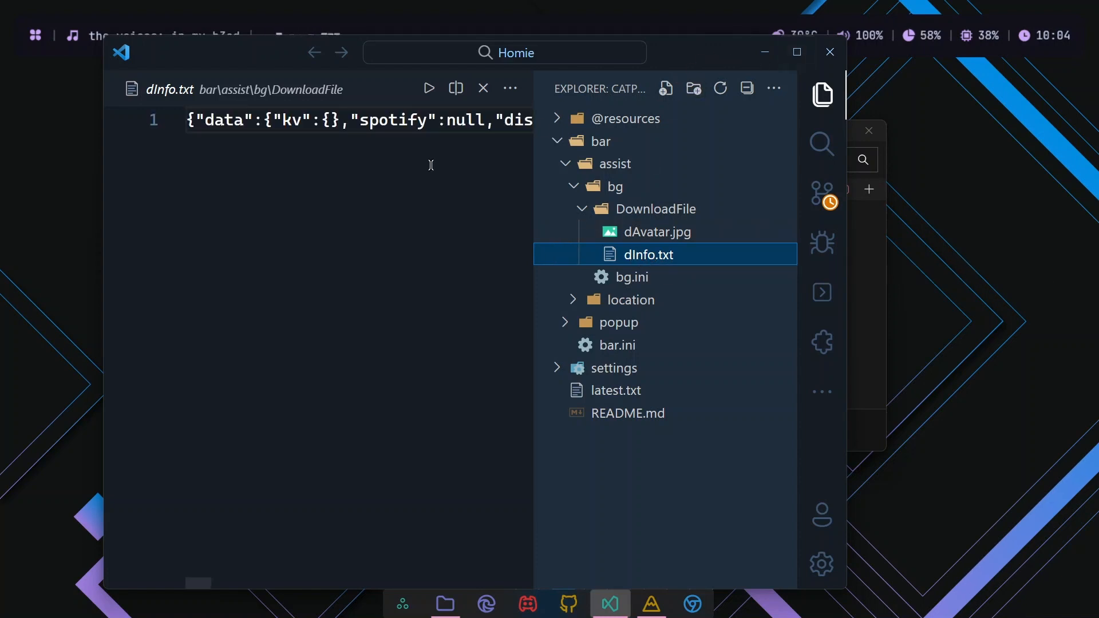
Step: Replace the display_name value in dInfo.txt with the profile owner's first name
left_click(460, 184)
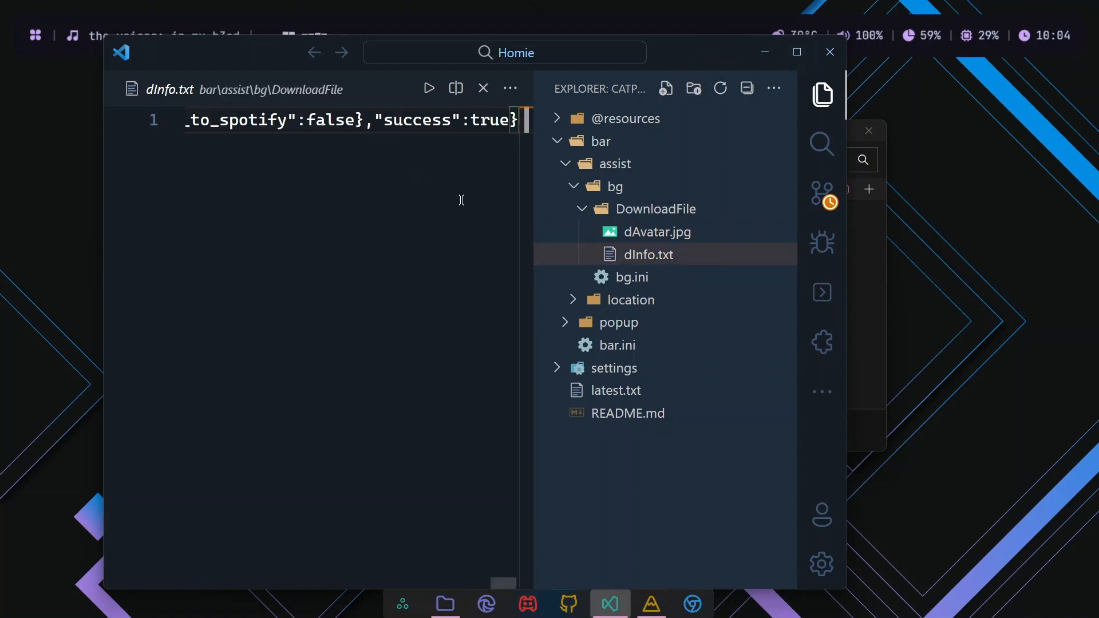
left_click(654, 259)
left_click(831, 97)
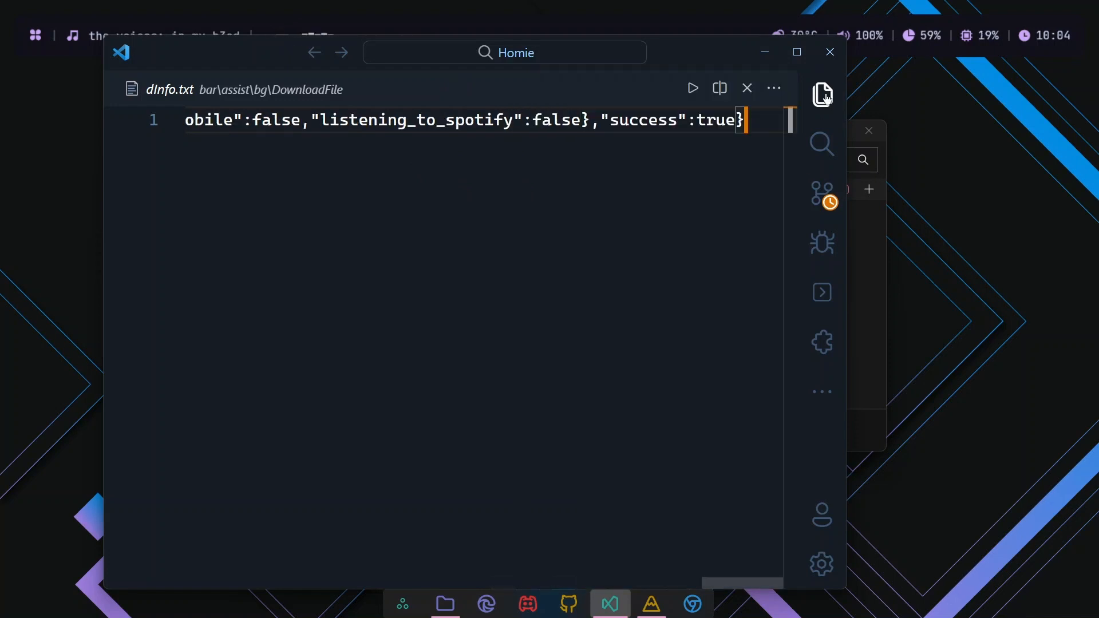
scroll(467, 194, "left", 10)
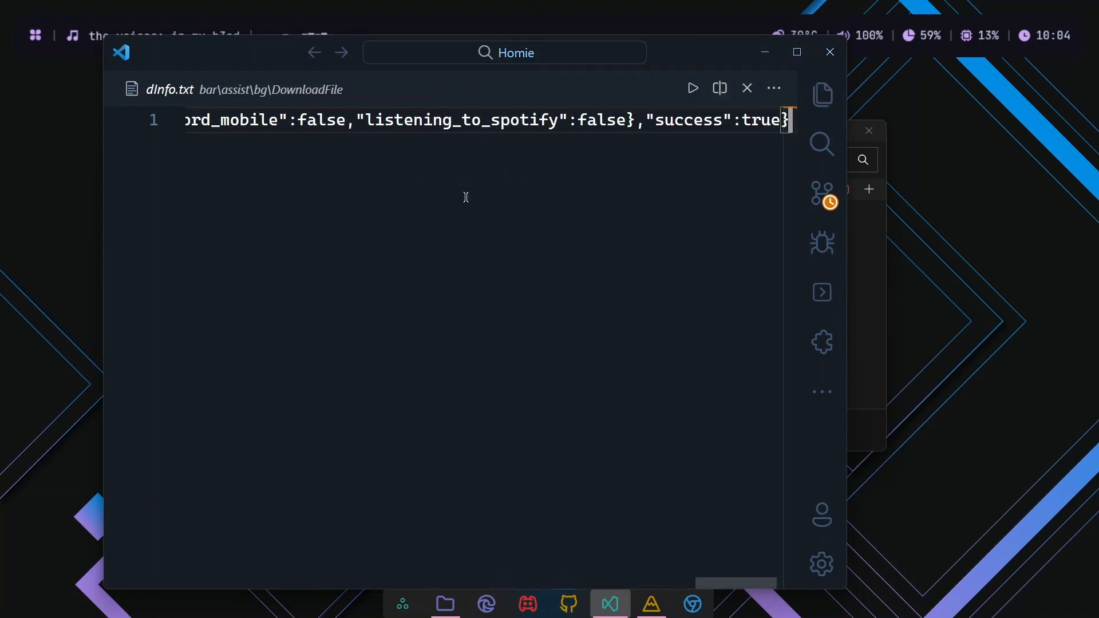
scroll(466, 199, "left", 10)
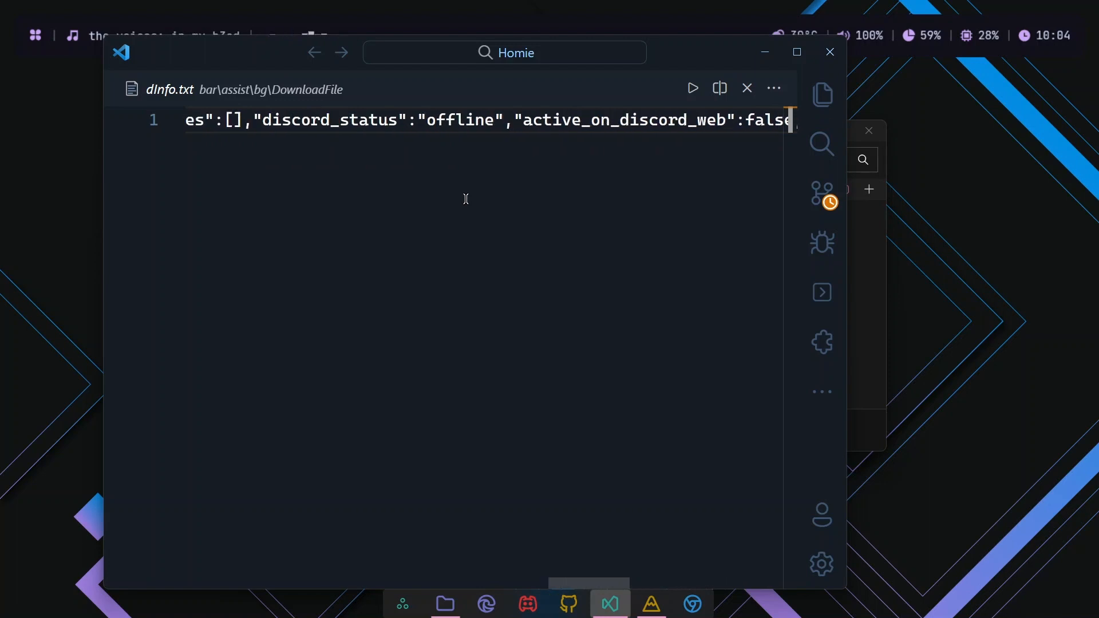
scroll(466, 199, "left", 3)
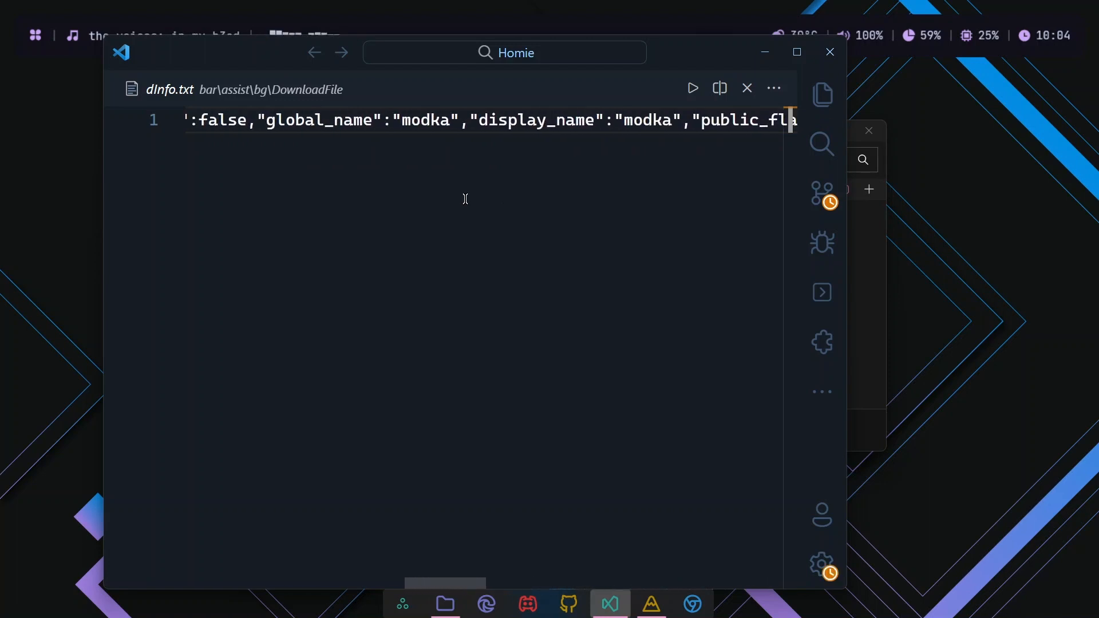
left_click_drag(483, 126, 571, 125)
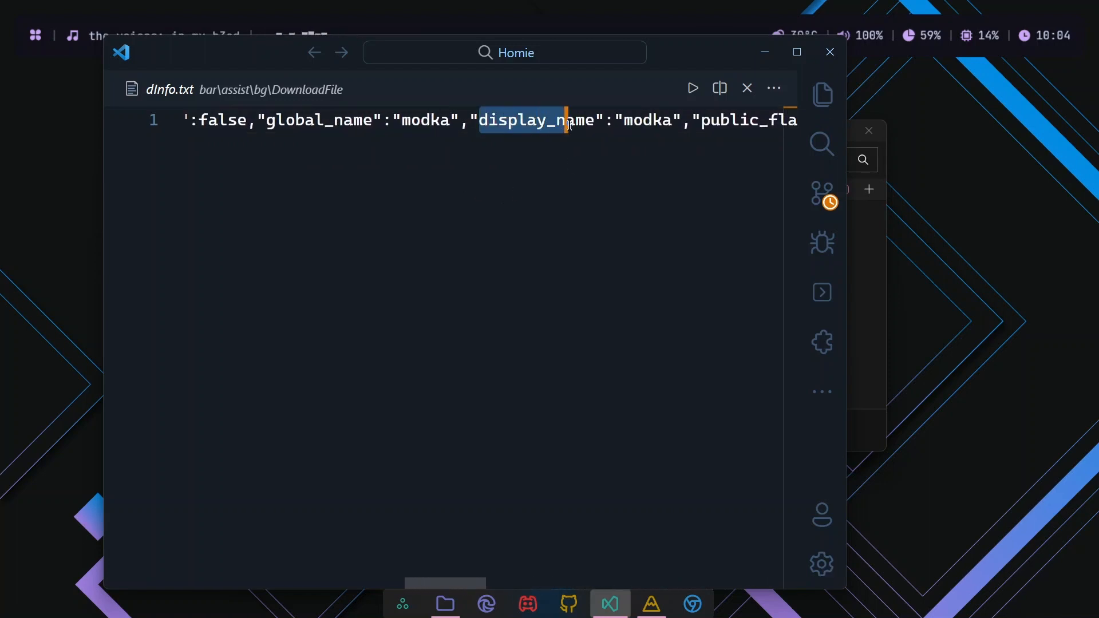
double_click(650, 123)
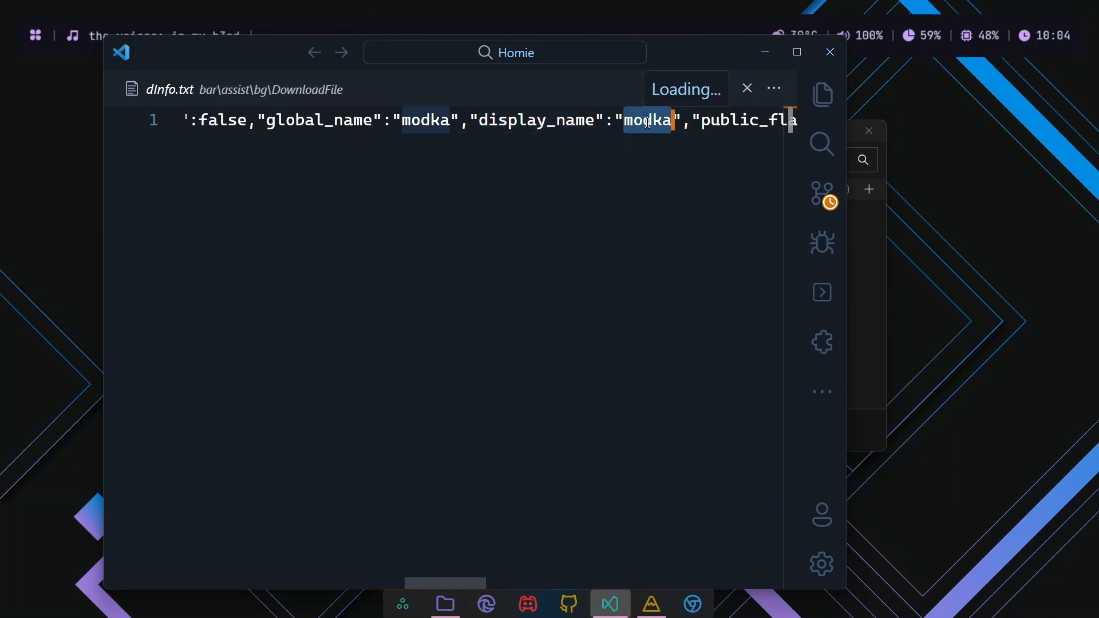
type("Samuel")
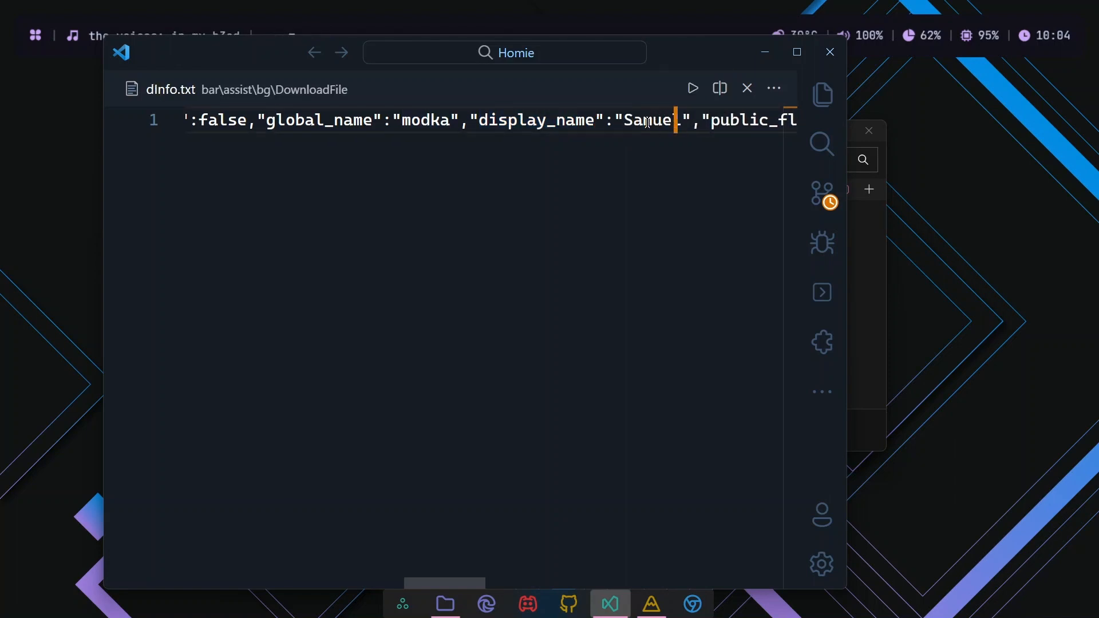
left_click(677, 190)
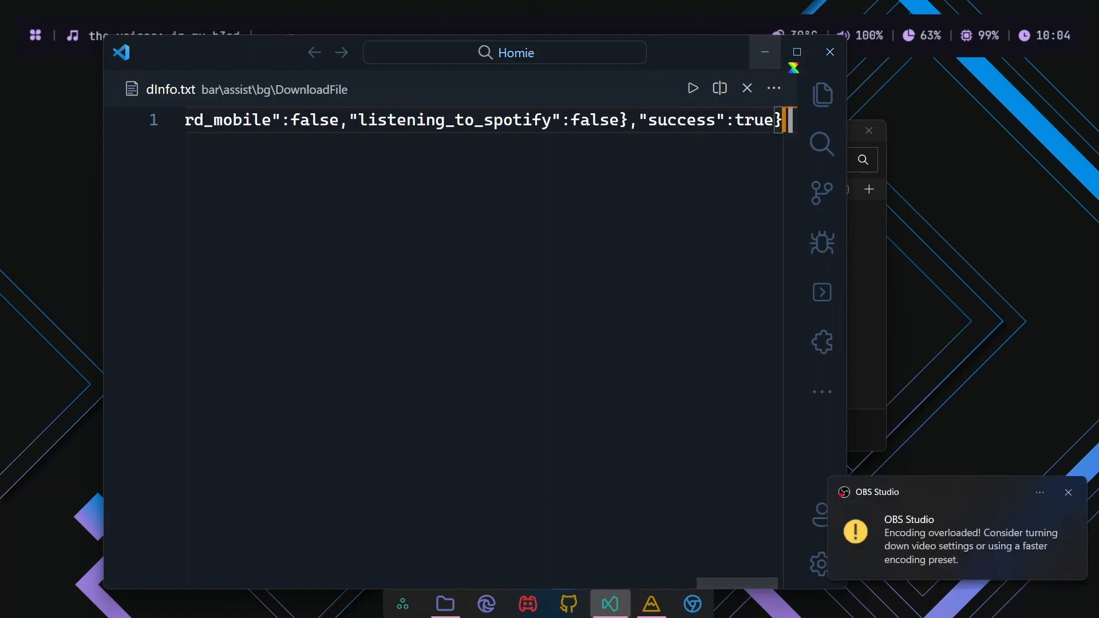
mouse_move(797, 52)
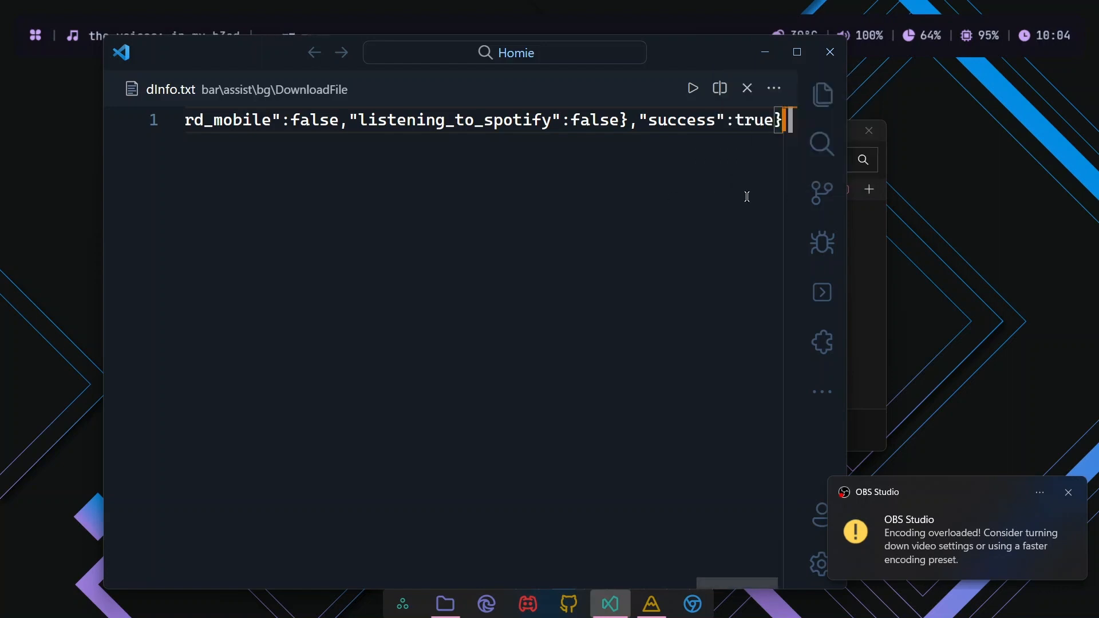
Step: Preview dAvatar.jpg from the DownloadFile folder, and open the desktop's files folder in File Explorer
left_click(829, 104)
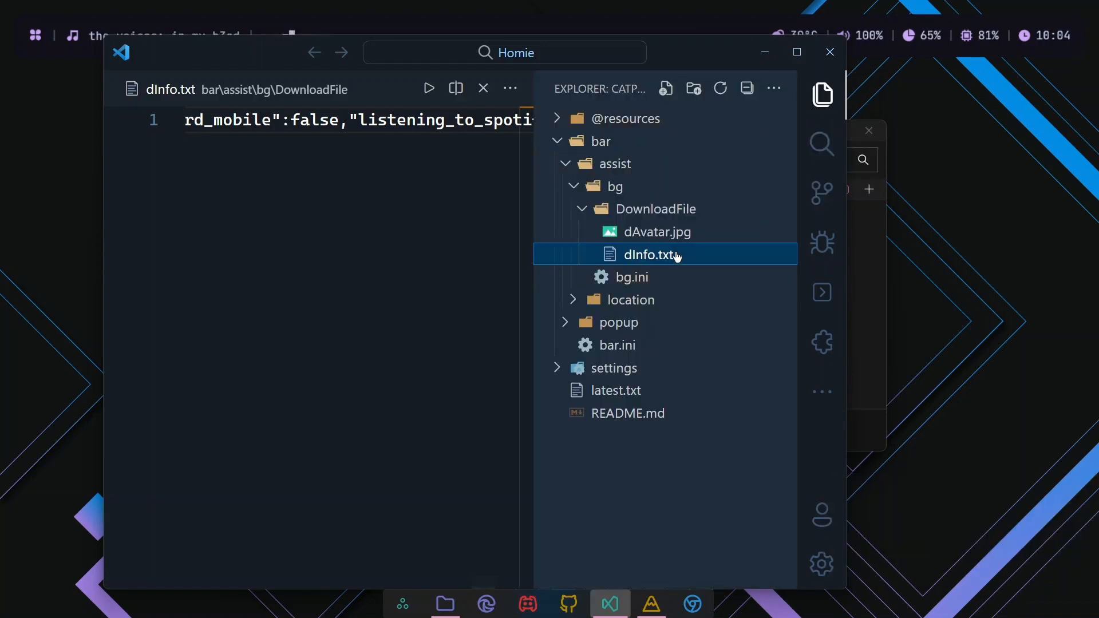
left_click(668, 235)
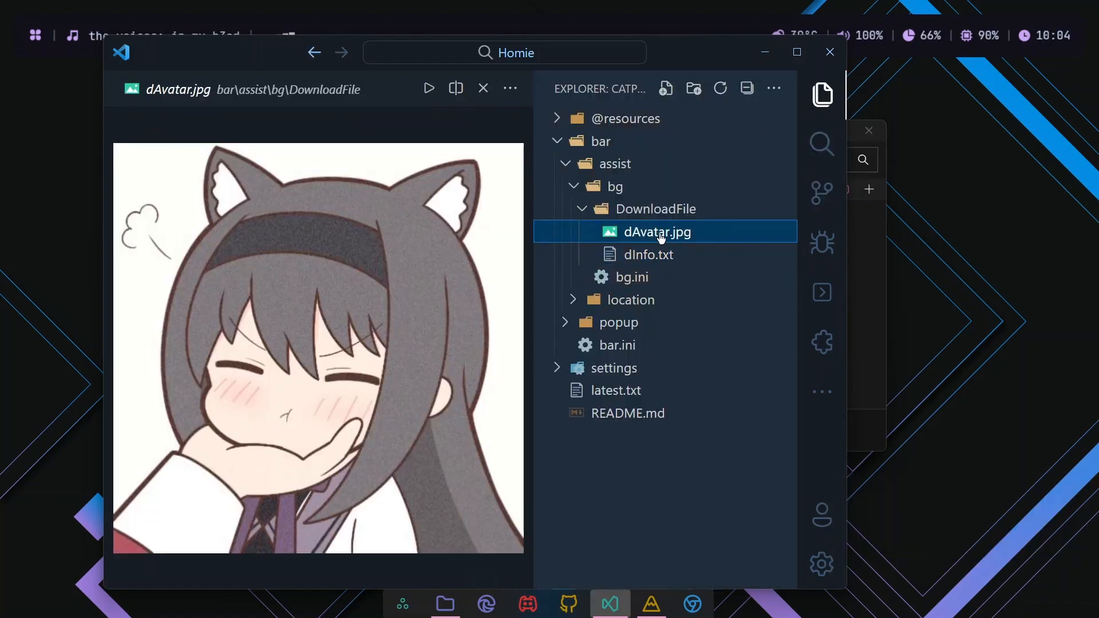
left_click(864, 264)
left_click_drag(766, 138, 1031, 143)
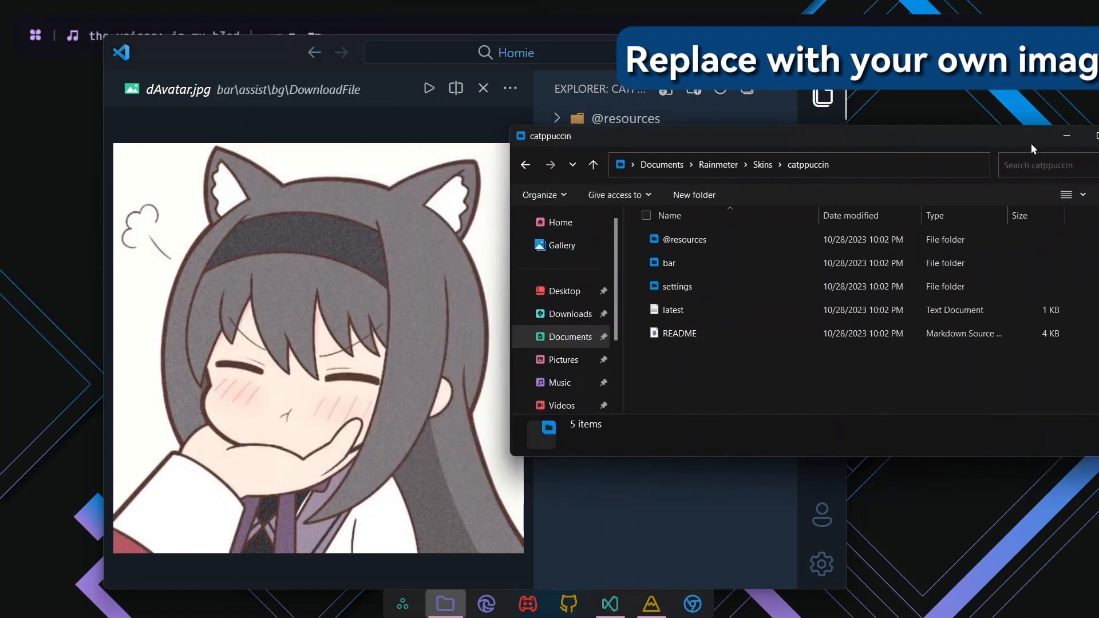
left_click(562, 290)
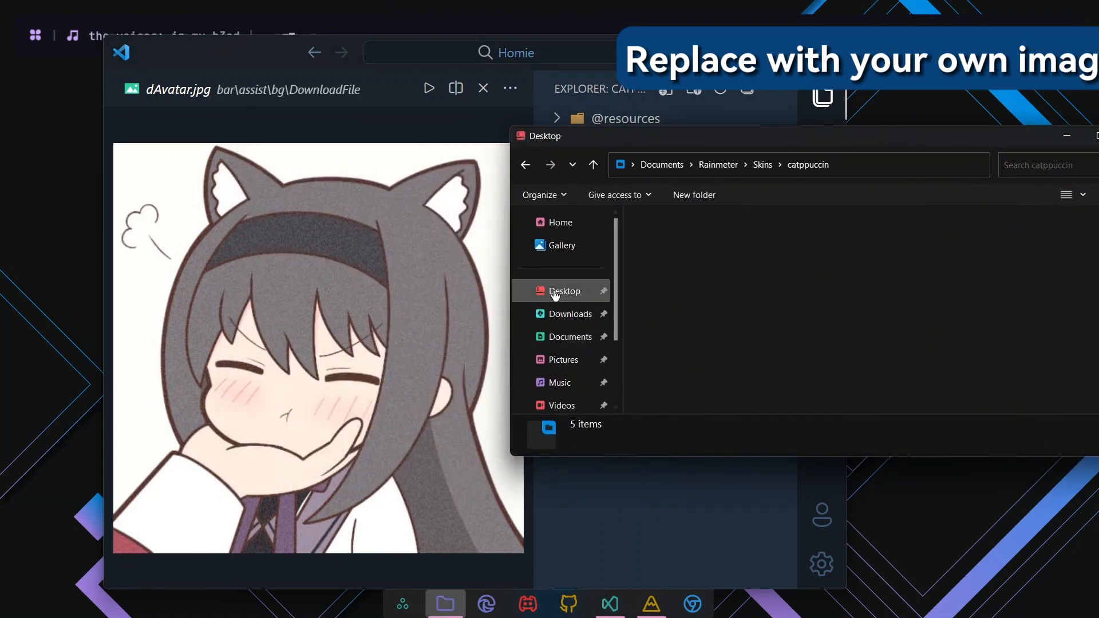
double_click(720, 239)
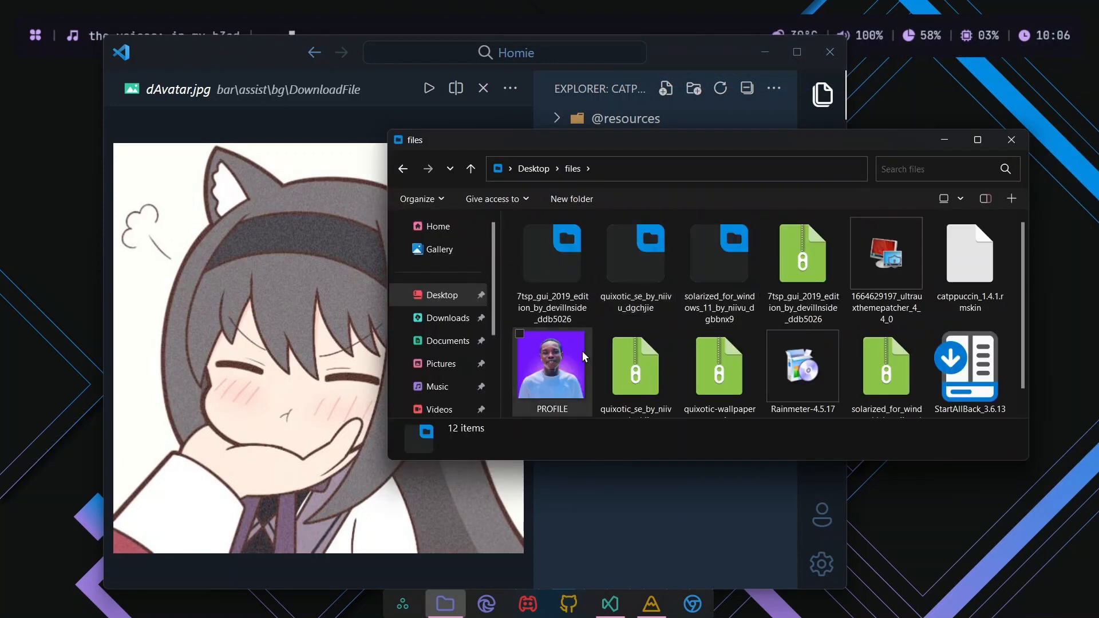
Step: Copy the PROFILE image from the files folder into the skin's DownloadFile folder in Visual Studio Code
left_click(564, 347)
scroll(562, 342, "down", 1)
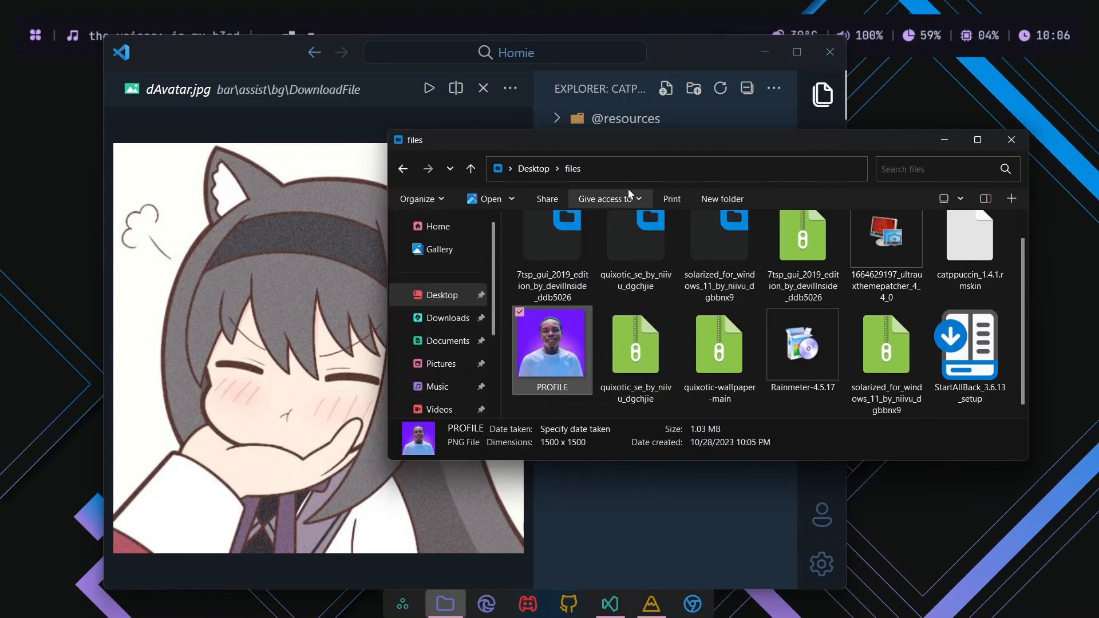
left_click_drag(648, 147, 663, 329)
left_click_drag(555, 536, 670, 235)
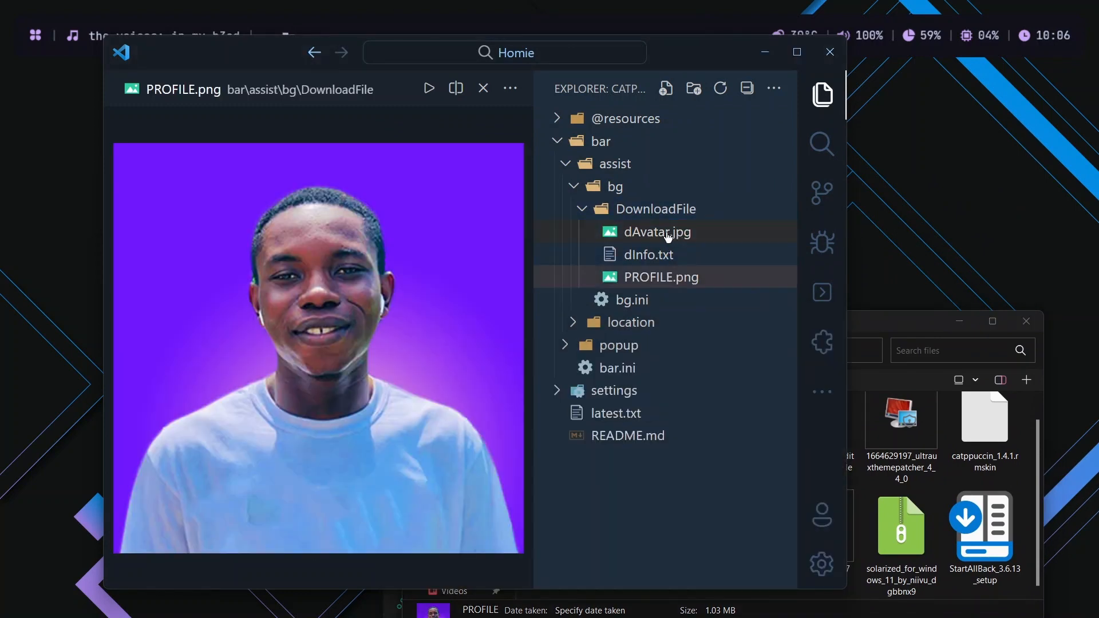
Step: Copy the full file name of dAvatar.jpg in the DownloadFile folder, including its extension
left_click(647, 278)
left_click(672, 234)
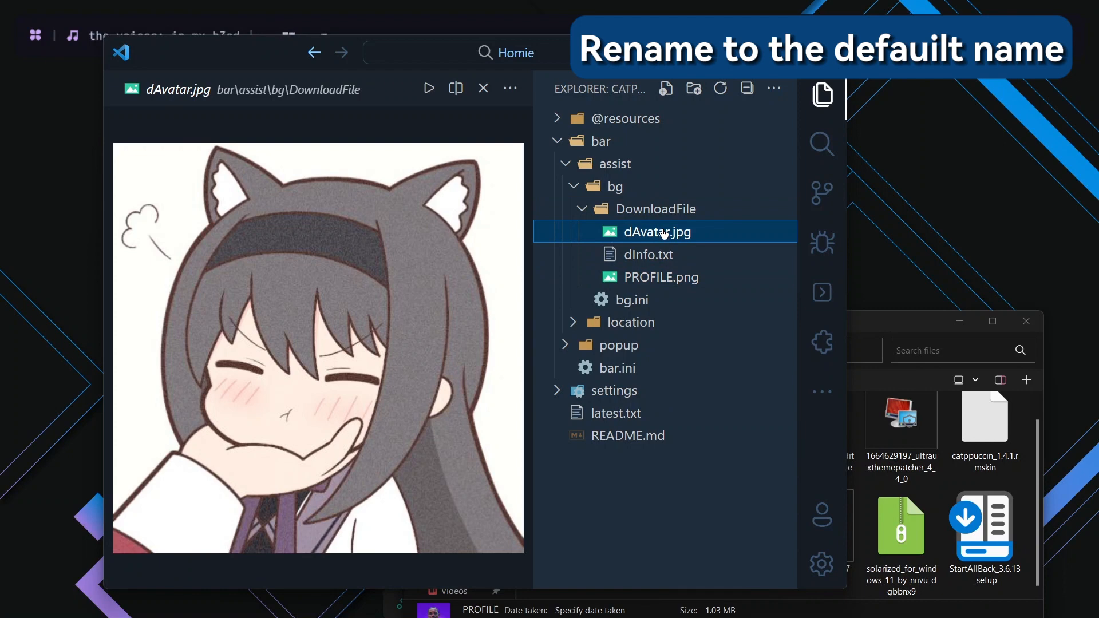
right_click(663, 234)
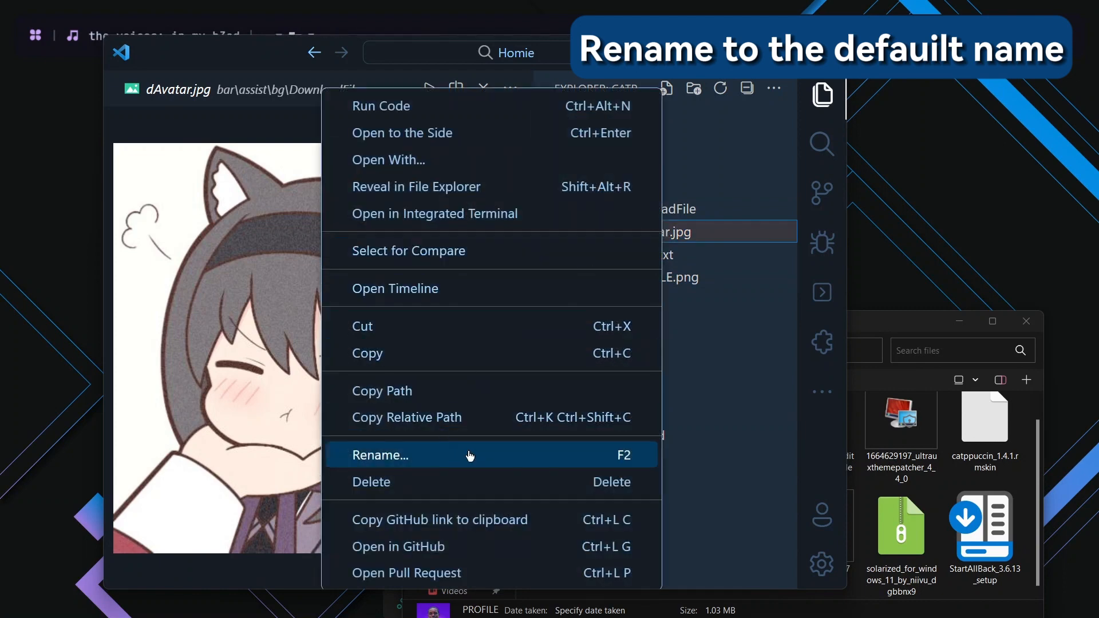
left_click(401, 457)
left_click_drag(694, 232, 628, 225)
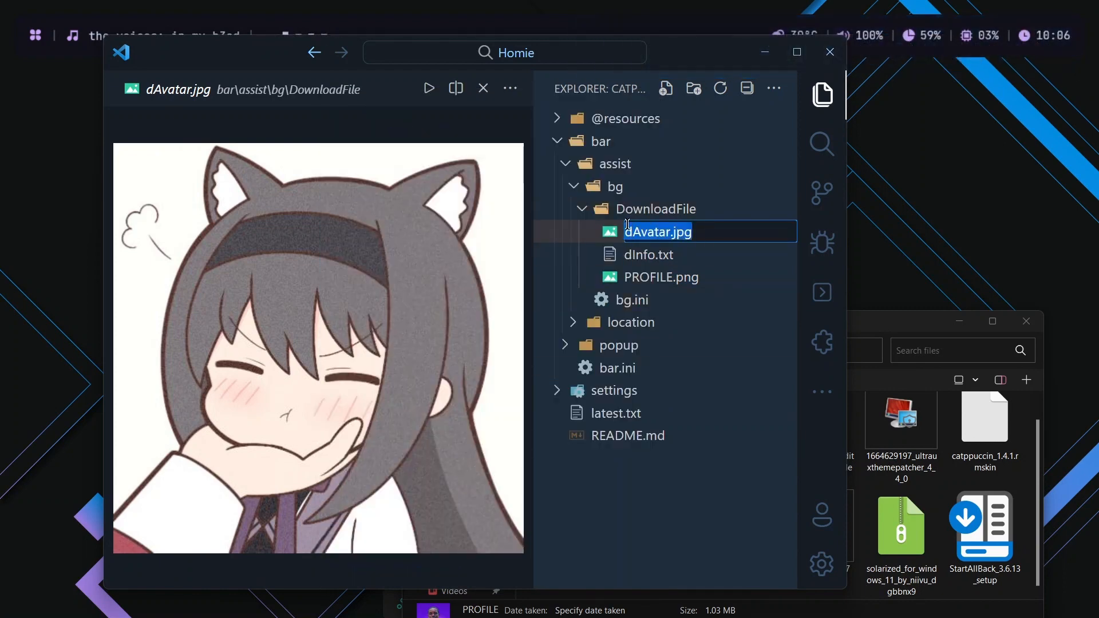
right_click(653, 237)
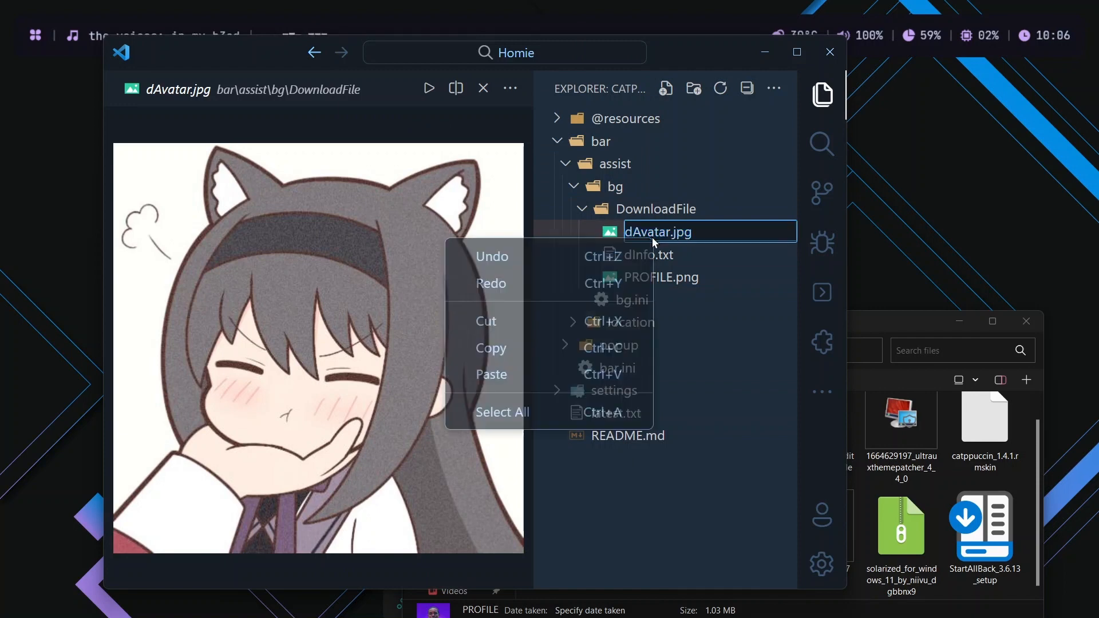
left_click(527, 346)
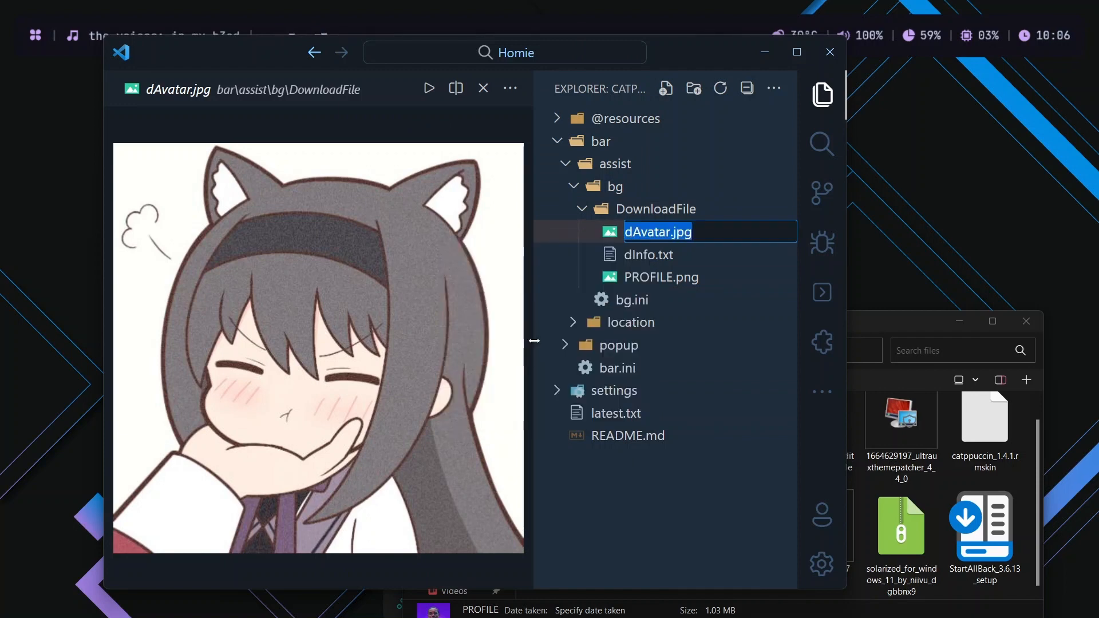
Step: Delete the original dAvatar.jpg and rename PROFILE.png to dAvatar.jpg in the DownloadFile folder
left_click(611, 232)
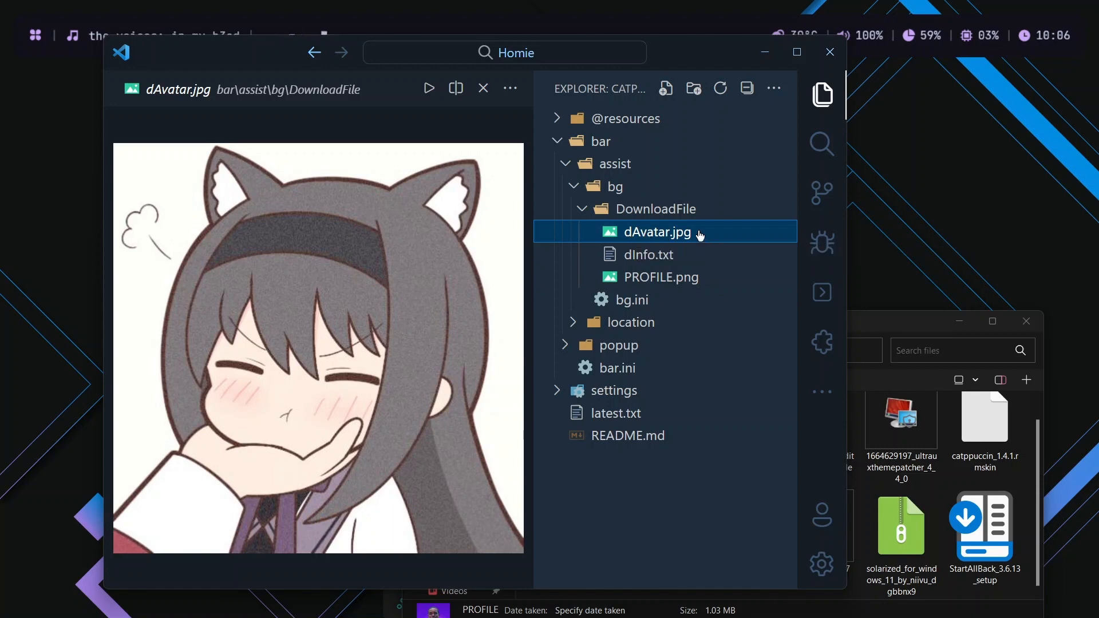
key("Delete")
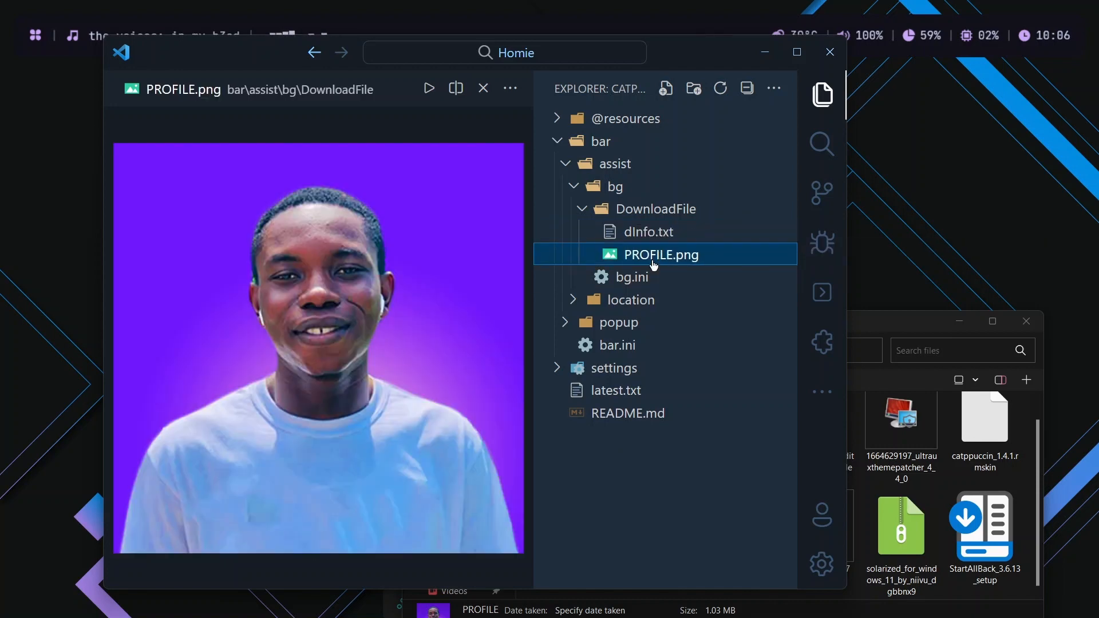
key("F2")
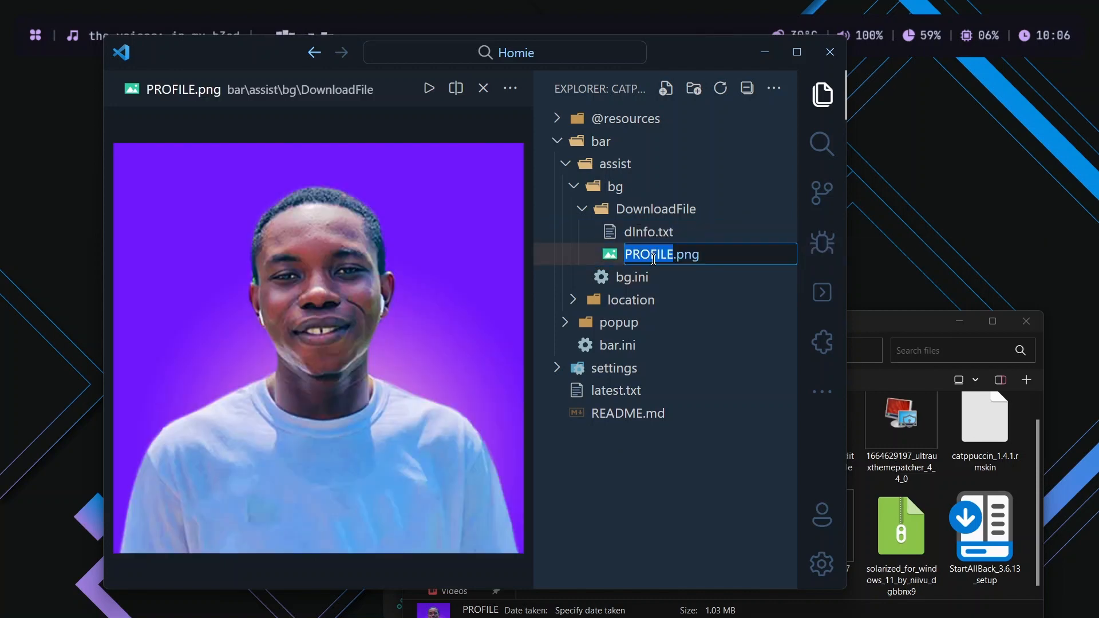
key("ctrl+v")
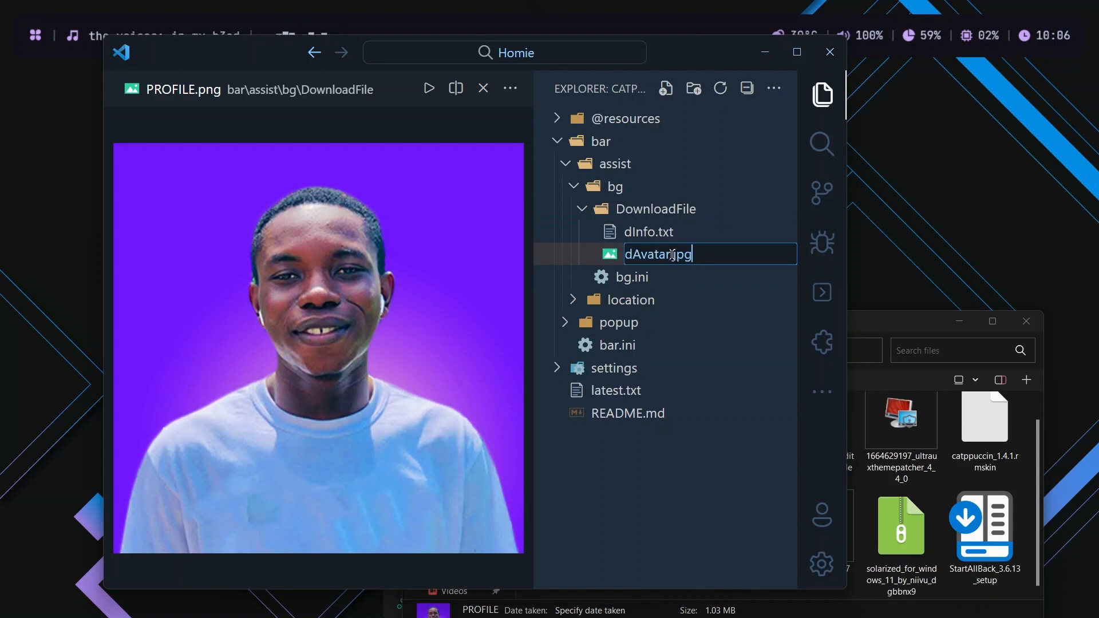
key("Return")
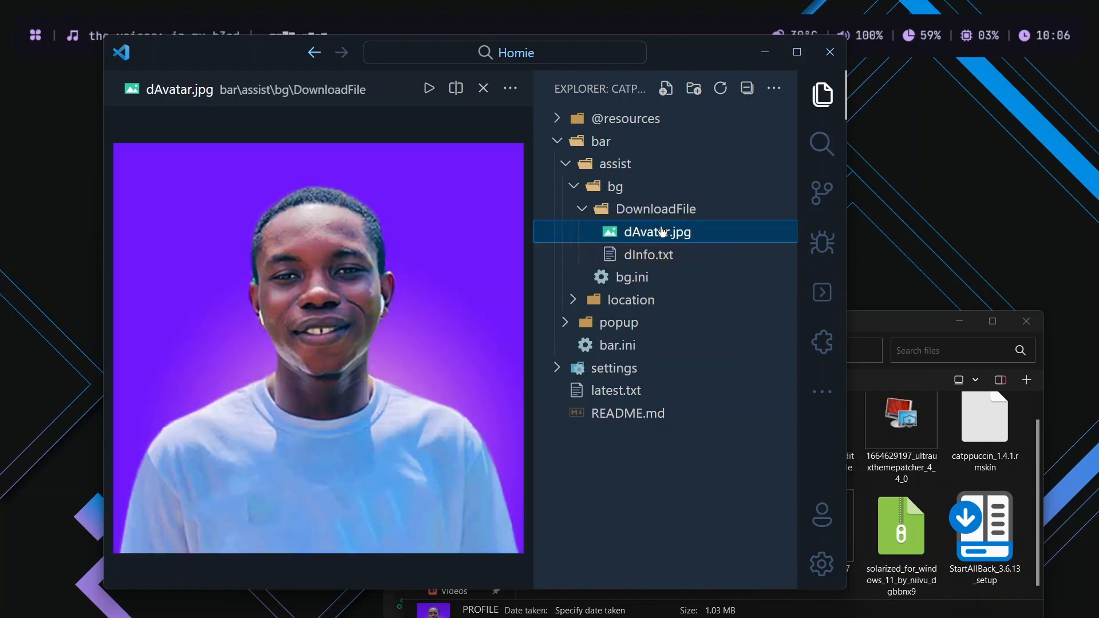
Step: Close the Visual Studio Code window and the files folder window to return to the desktop
left_click(830, 52)
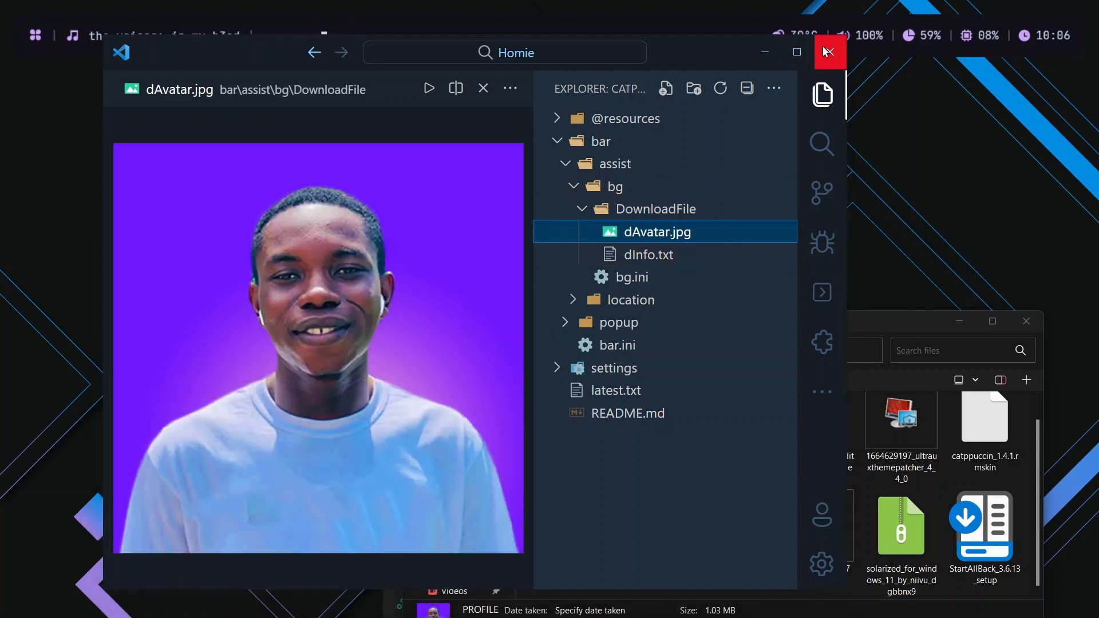
left_click_drag(908, 316, 823, 126)
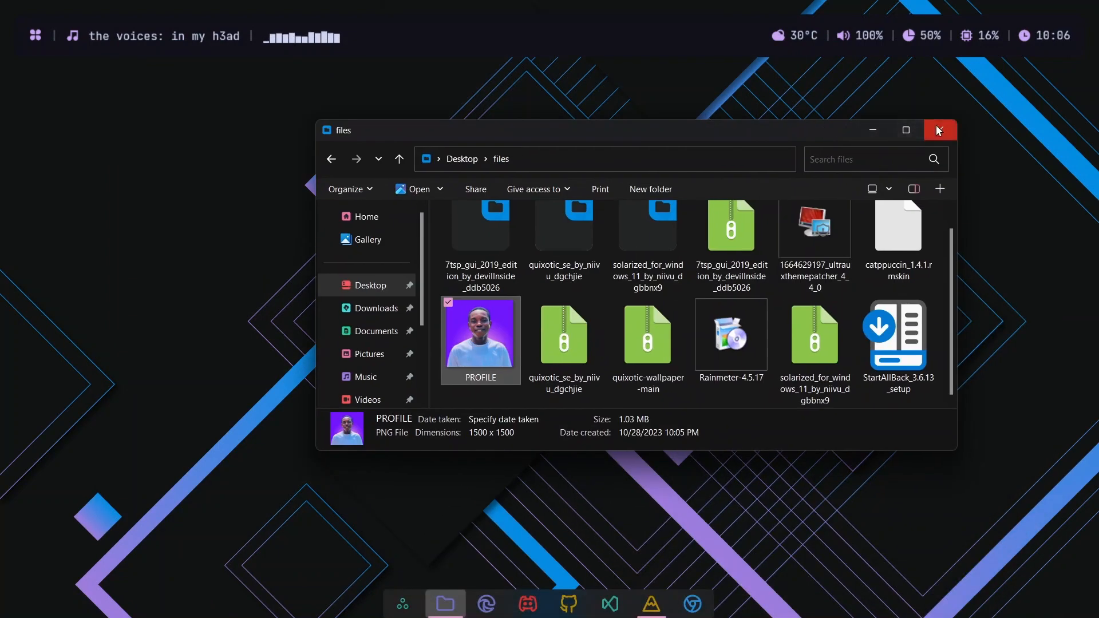
left_click(938, 121)
Step: Open the skin's profile popup from the desktop bar and check the new profile picture
left_click(43, 36)
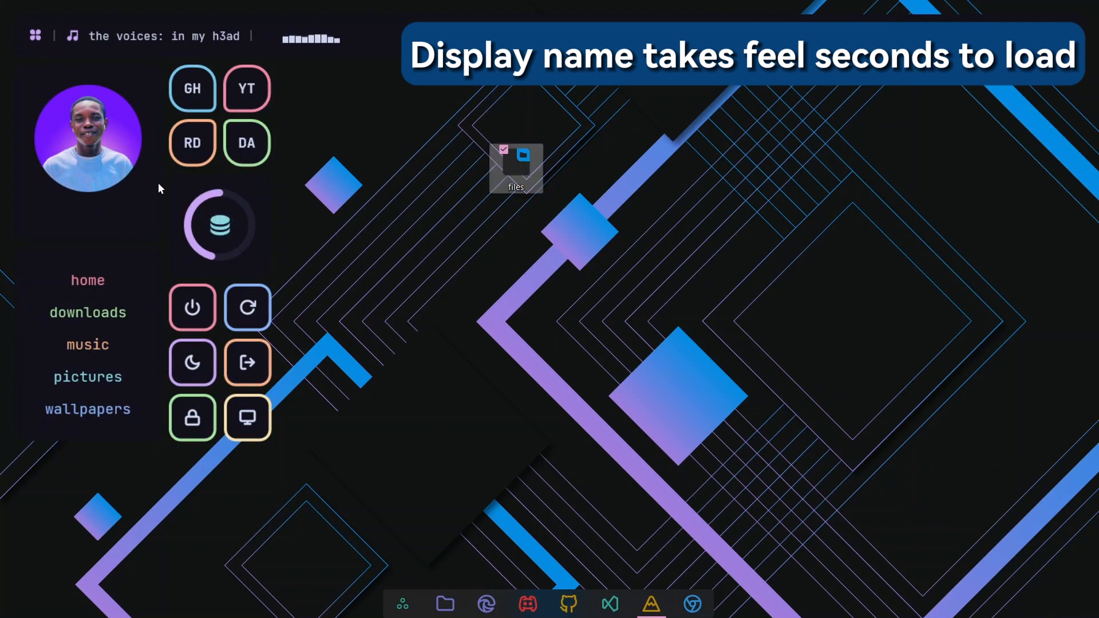
right_click(371, 222)
left_click(410, 243)
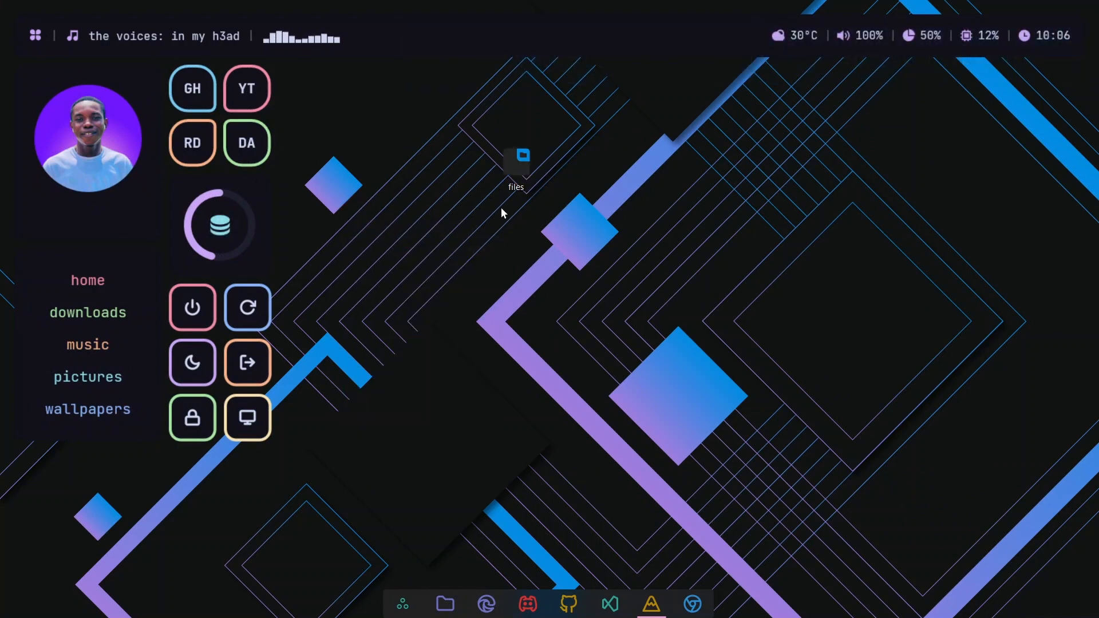
left_click(515, 171)
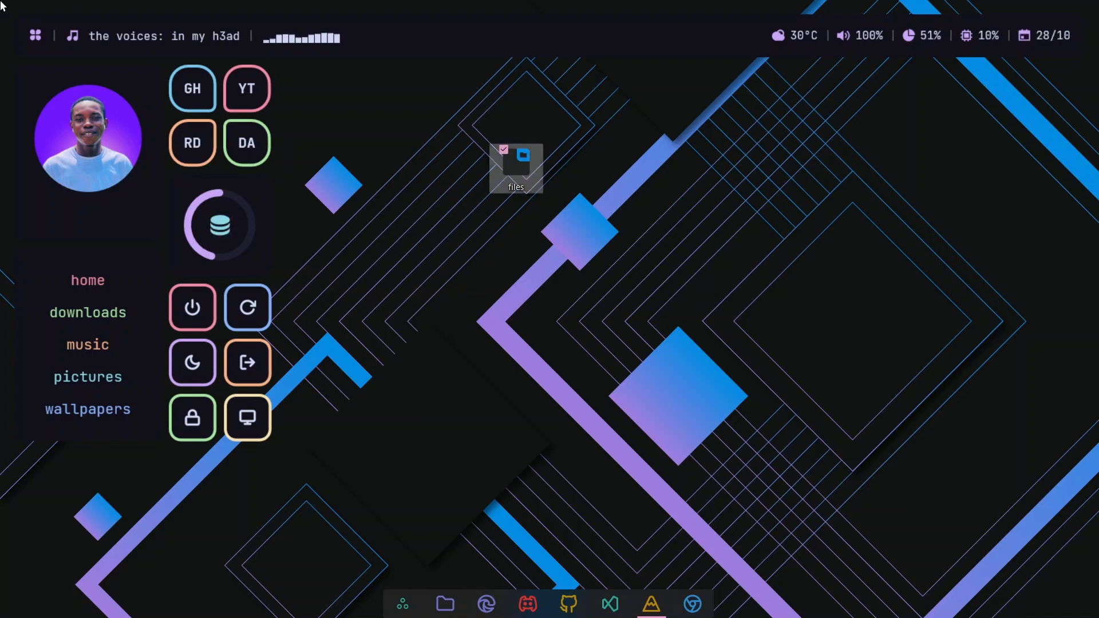
Step: Open the catppuccin bar settings and set the color flavor to frappé with a green accent
right_click(500, 37)
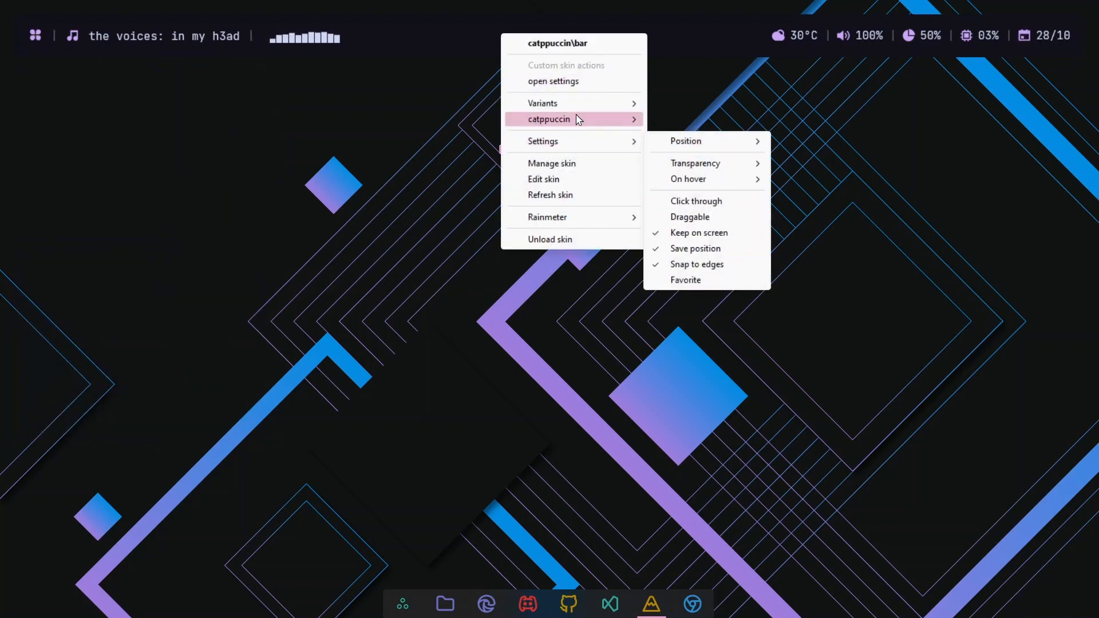
left_click(587, 89)
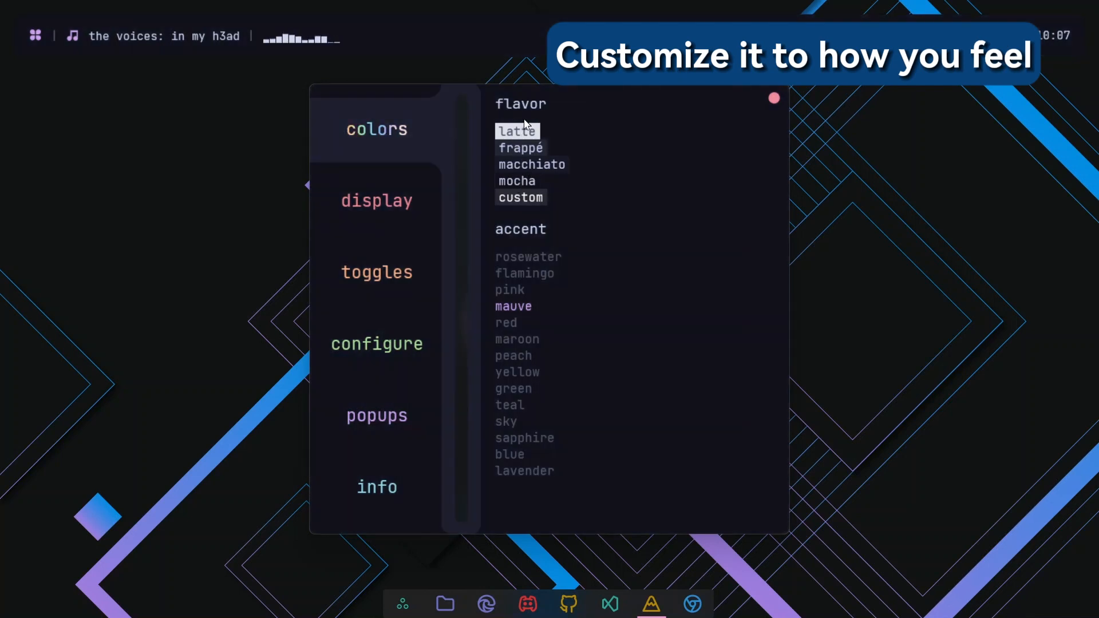
left_click(523, 131)
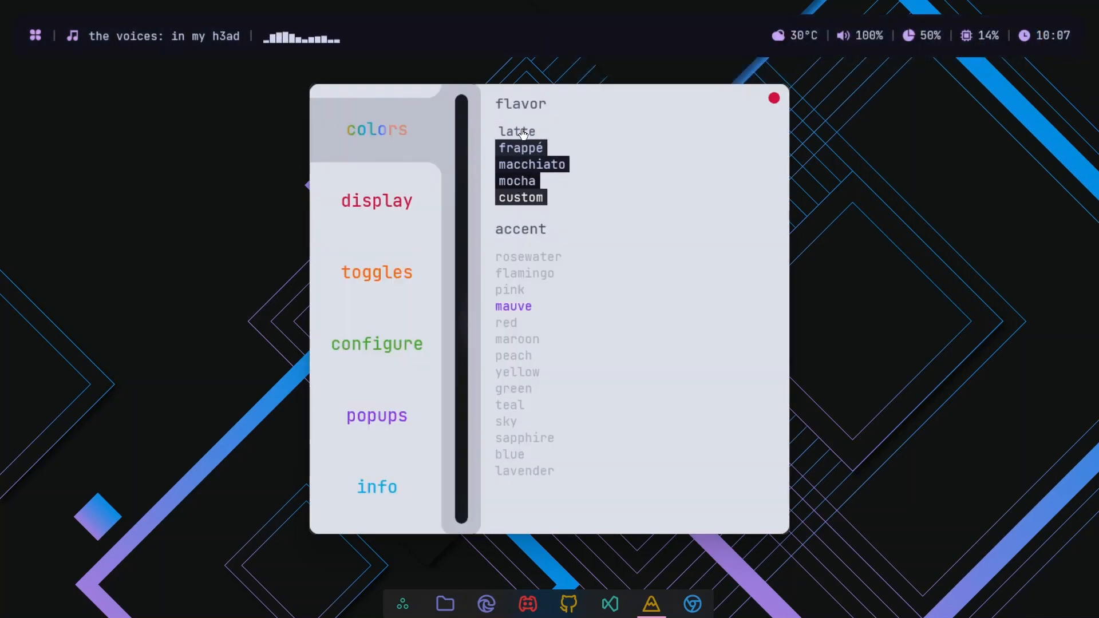
left_click(515, 166)
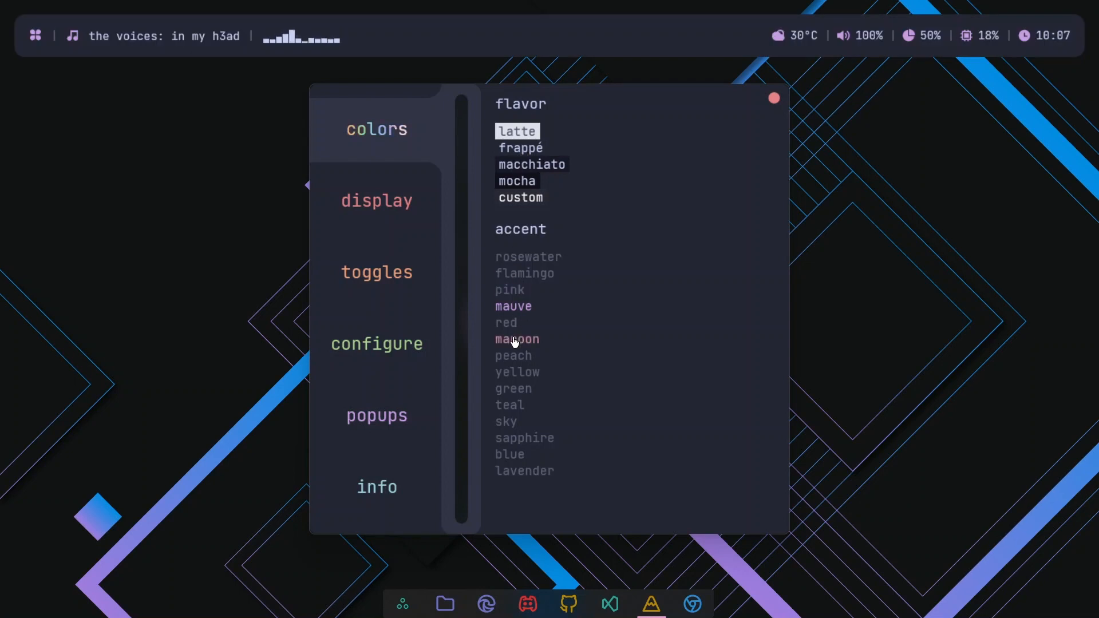
left_click(515, 387)
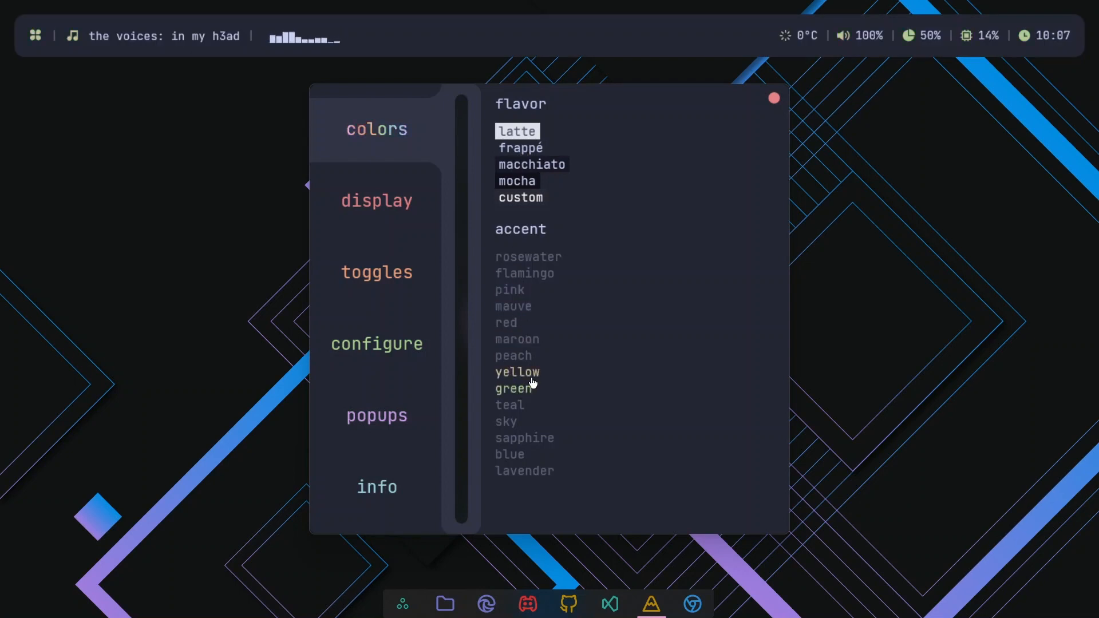
Step: In the display settings, switch media off and back on, and enable apps
left_click(378, 207)
left_click(518, 202)
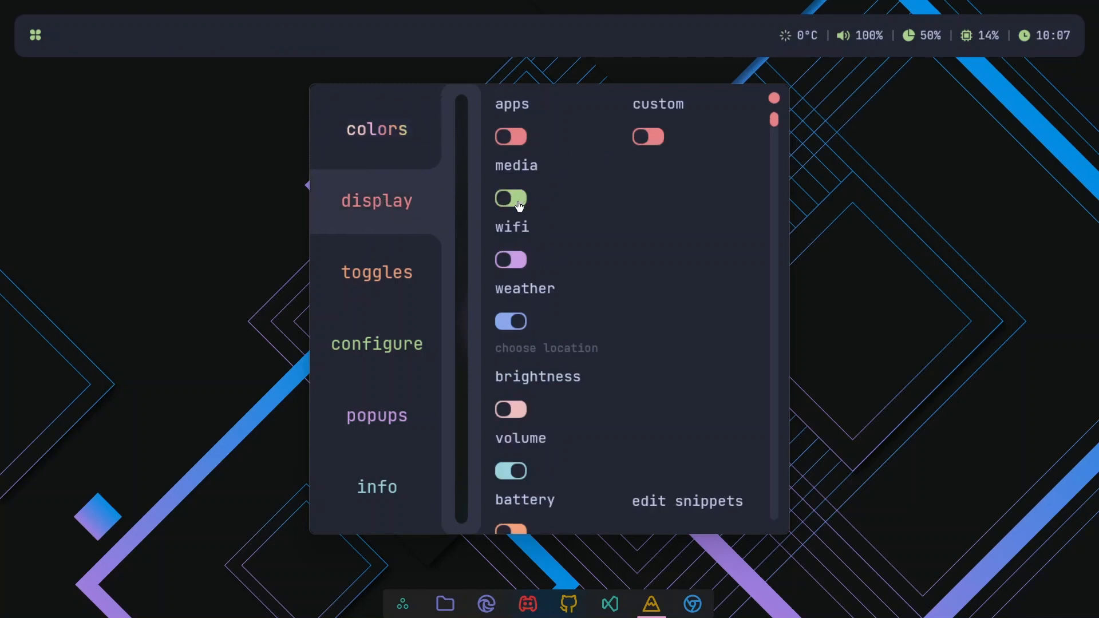
left_click(519, 202)
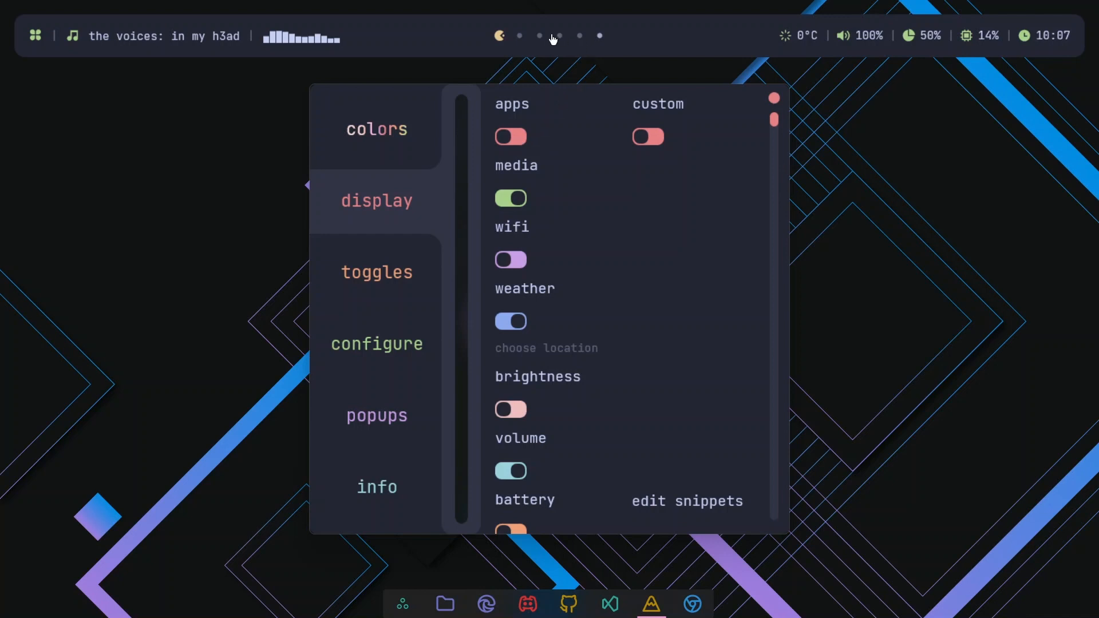
left_click(517, 136)
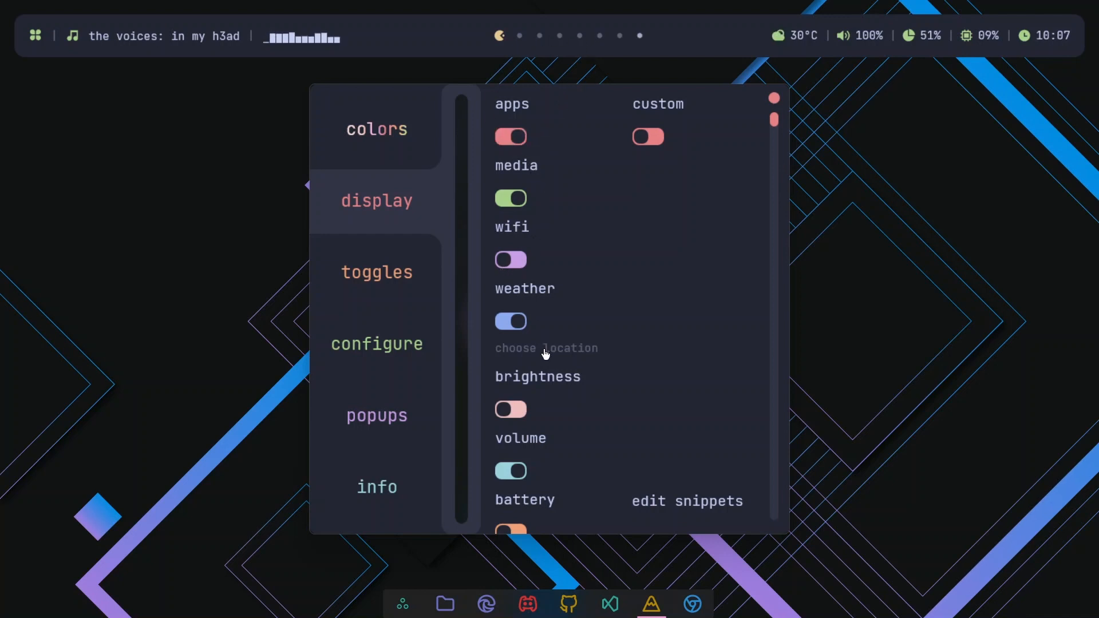
Step: Switch the bar's volume display off and back on, and close the skin's settings window
left_click(521, 476)
scroll(515, 436, "down", 2)
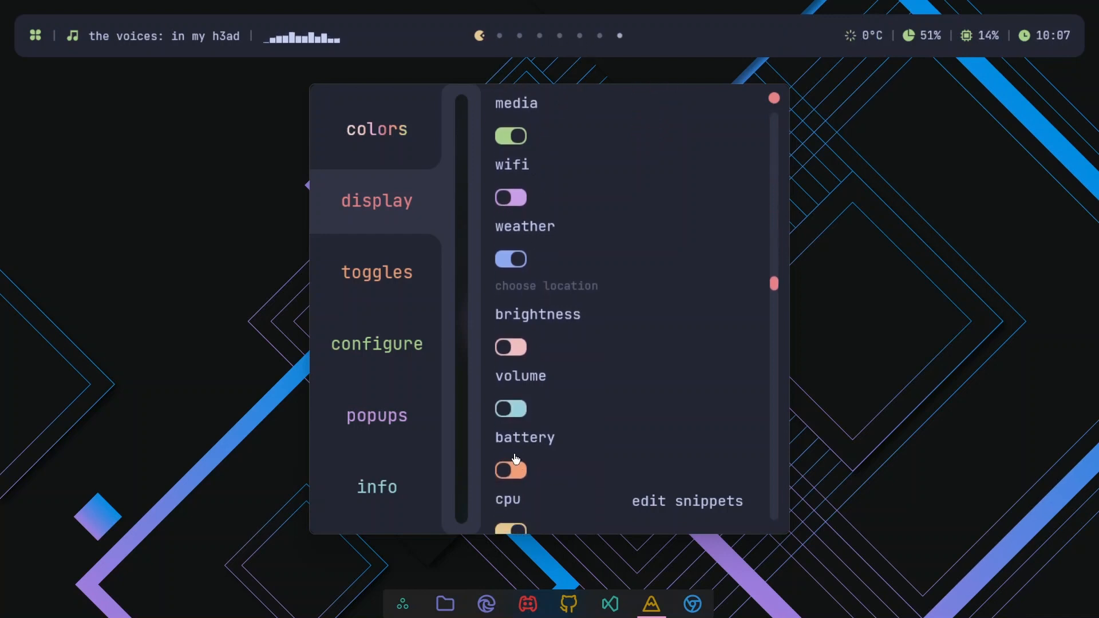
left_click(510, 403)
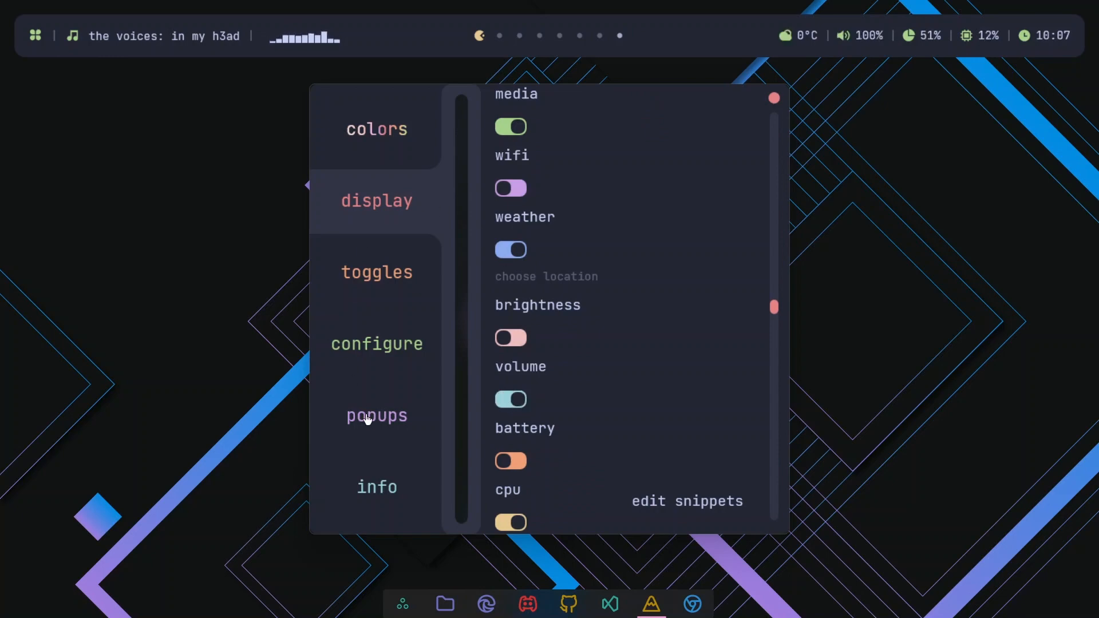
left_click(395, 403)
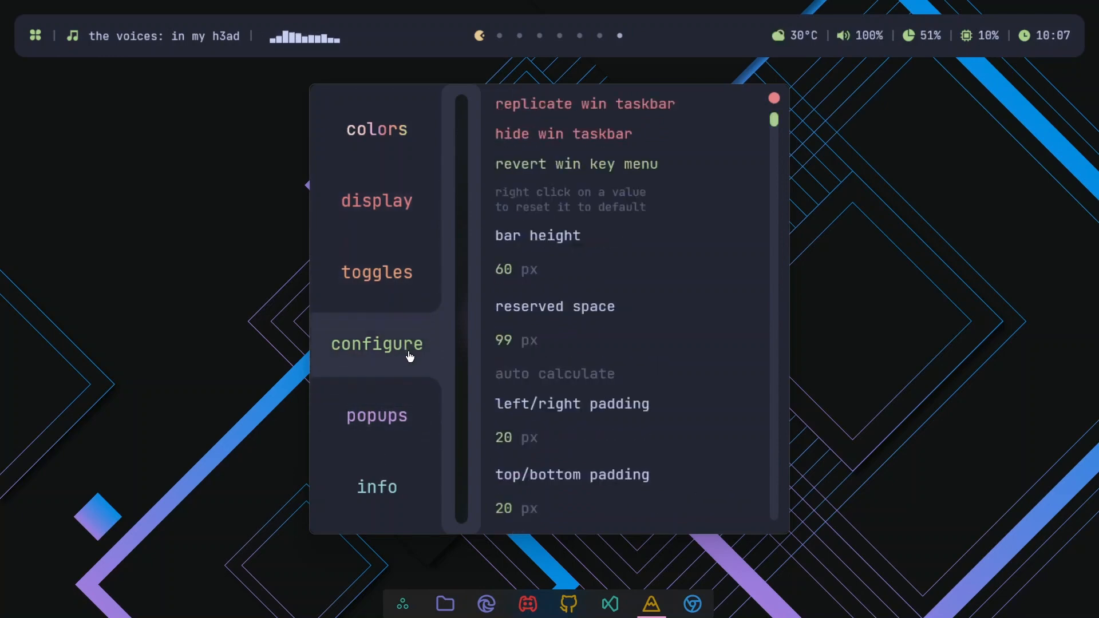
left_click(774, 99)
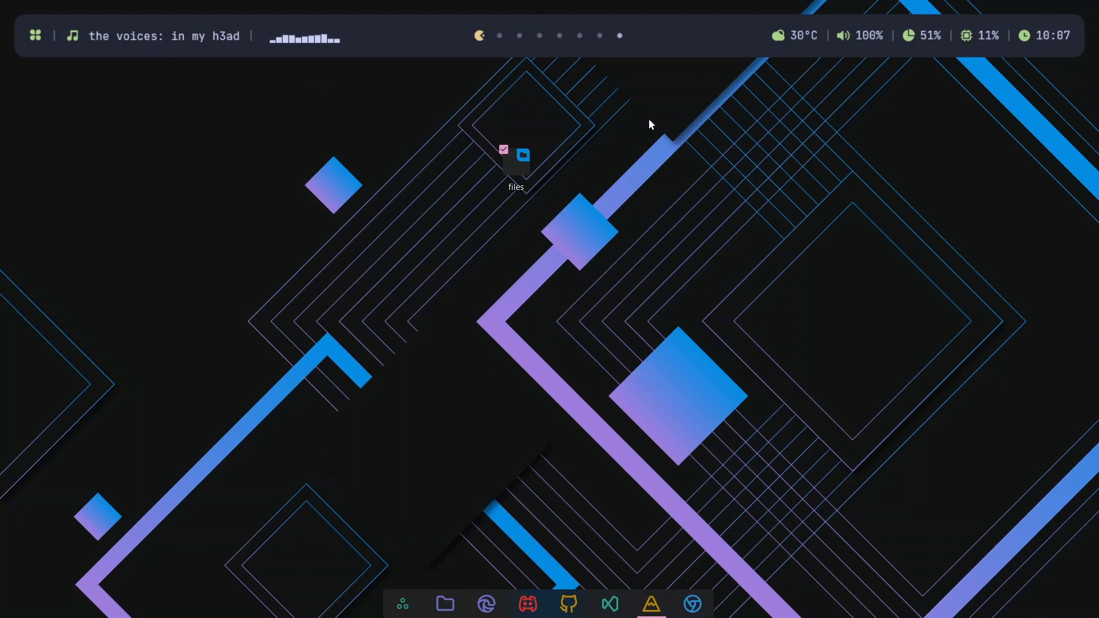
Step: Hide the desktop icons
right_click(679, 134)
mouse_move(720, 145)
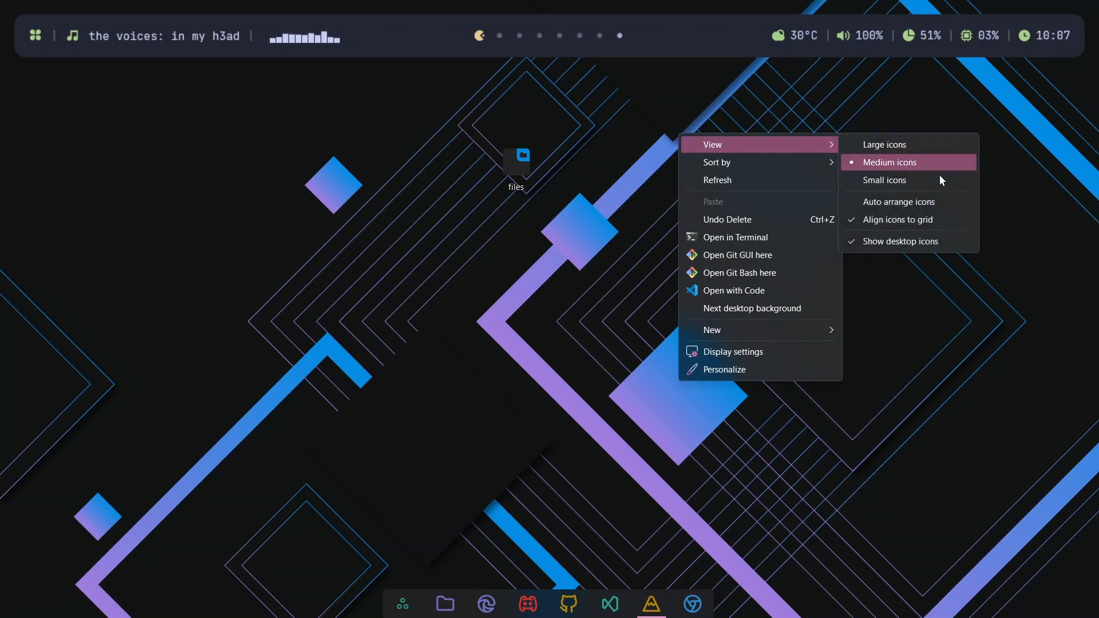
left_click(909, 239)
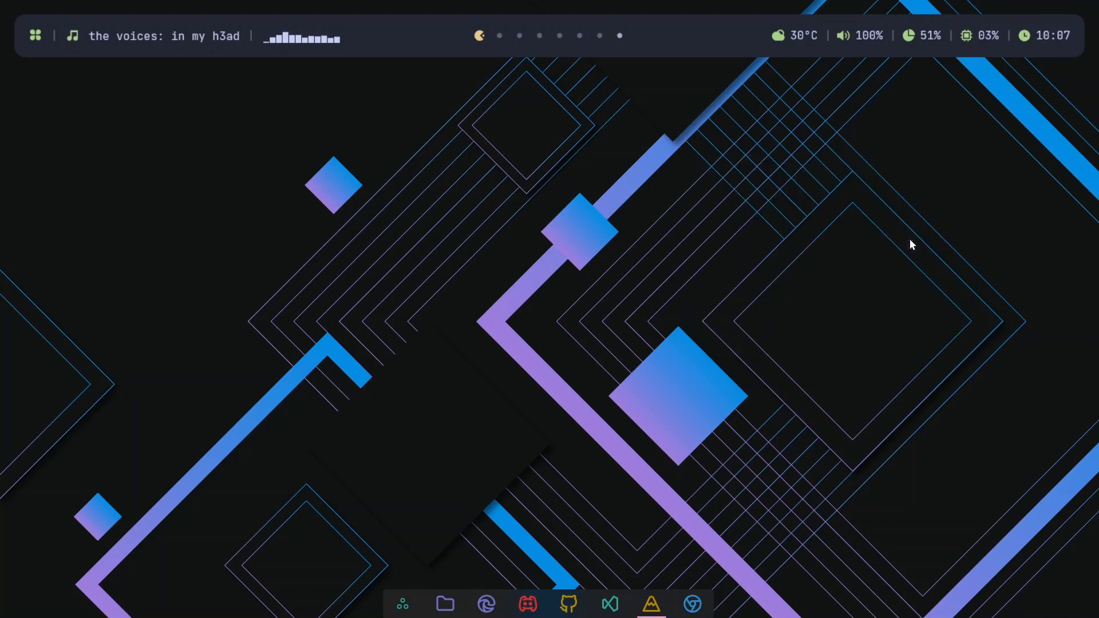
Step: Check the profile name and picture in the skin's profile popup, and close the popup
left_click(36, 37)
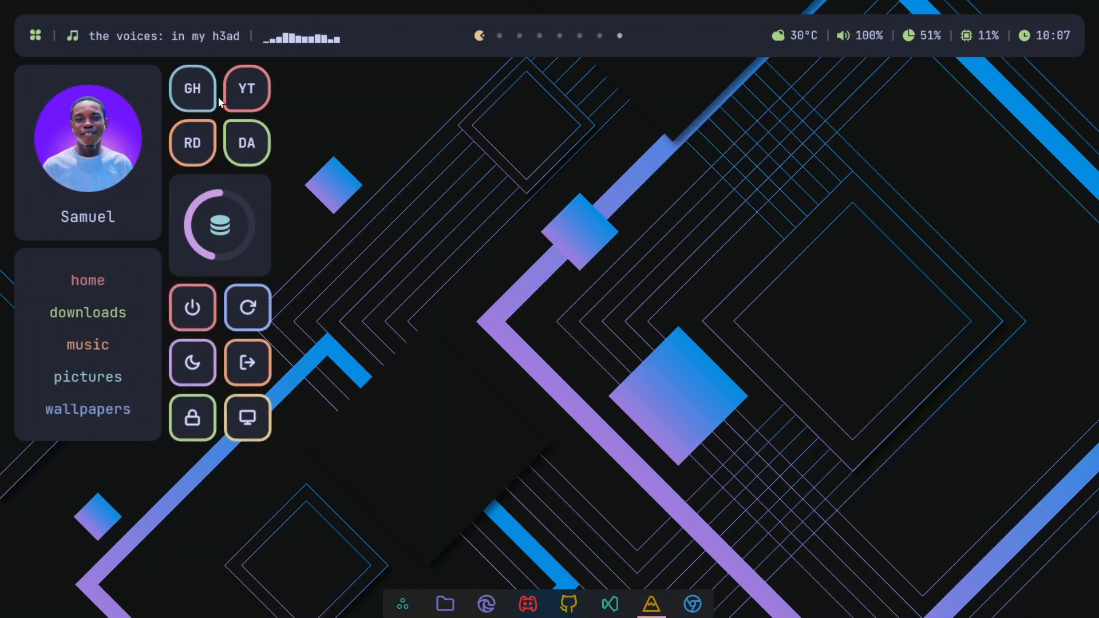
left_click(35, 35)
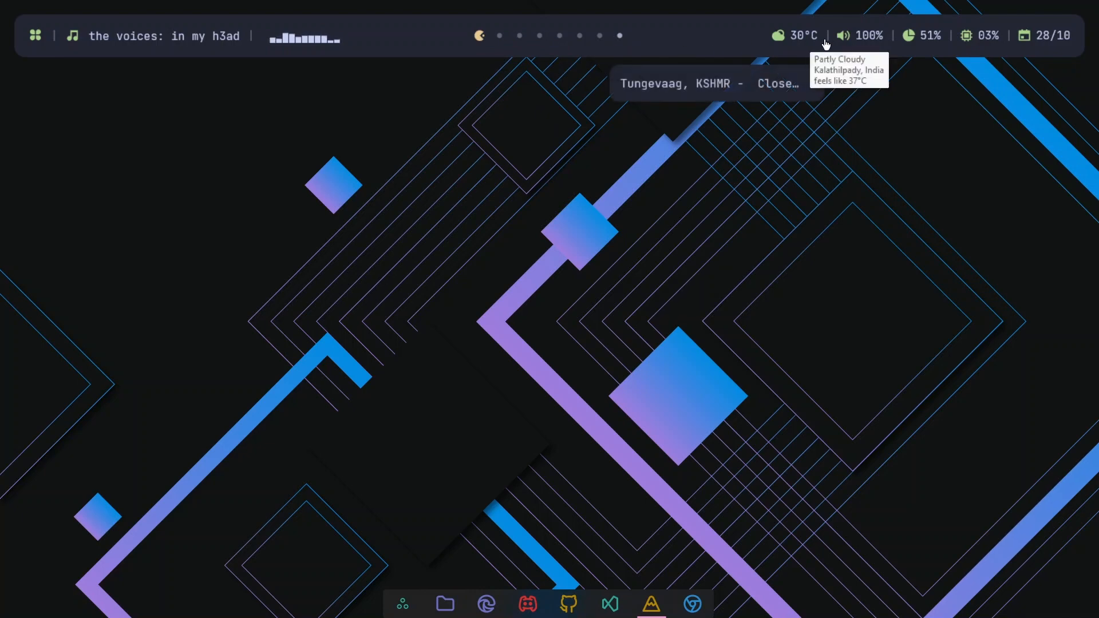
Step: Try to add a "Shop" event in the bar's calendar popup, and reopen the calendar to check it
left_click(1046, 38)
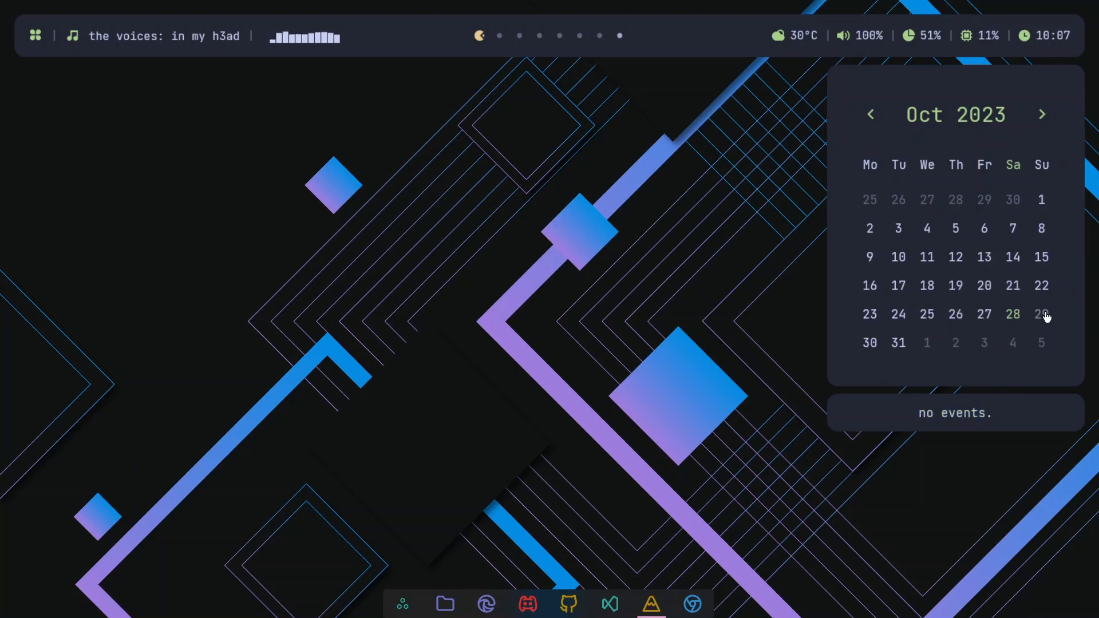
left_click(962, 402)
type("Shop")
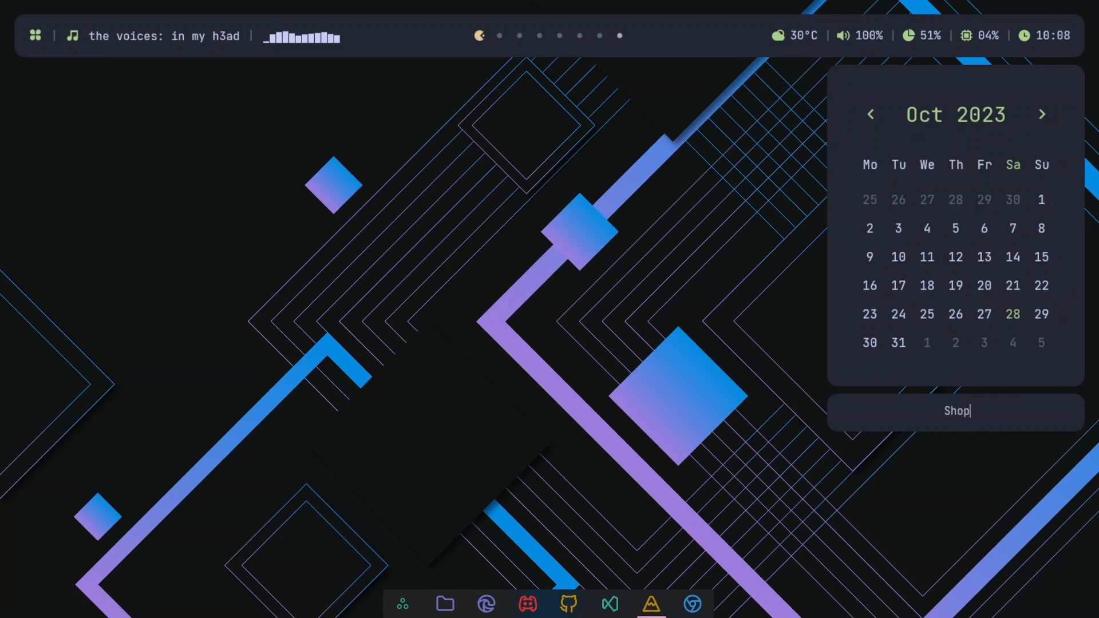
key("Return")
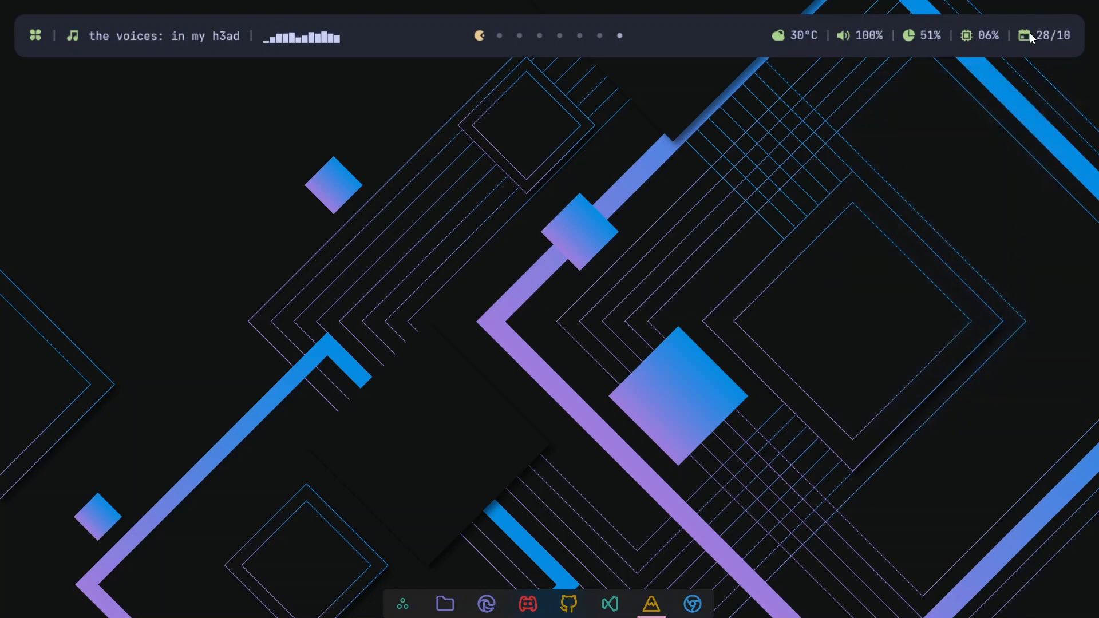
left_click(1047, 40)
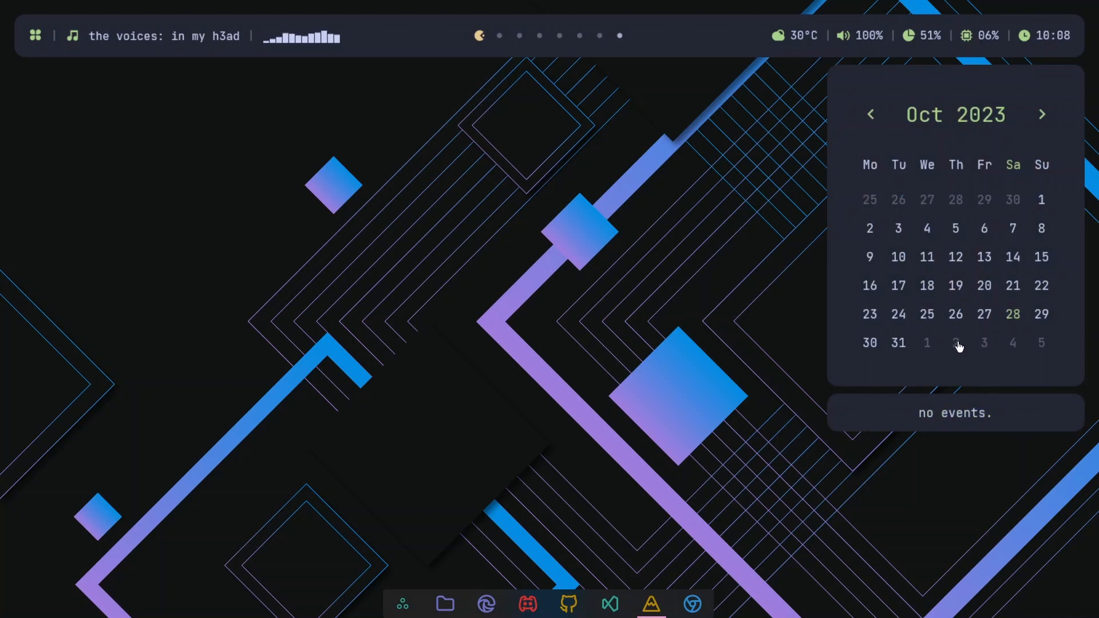
Step: Apply the light Quixotic-day theme in the Windows personalization settings and close the settings window
left_click(403, 604)
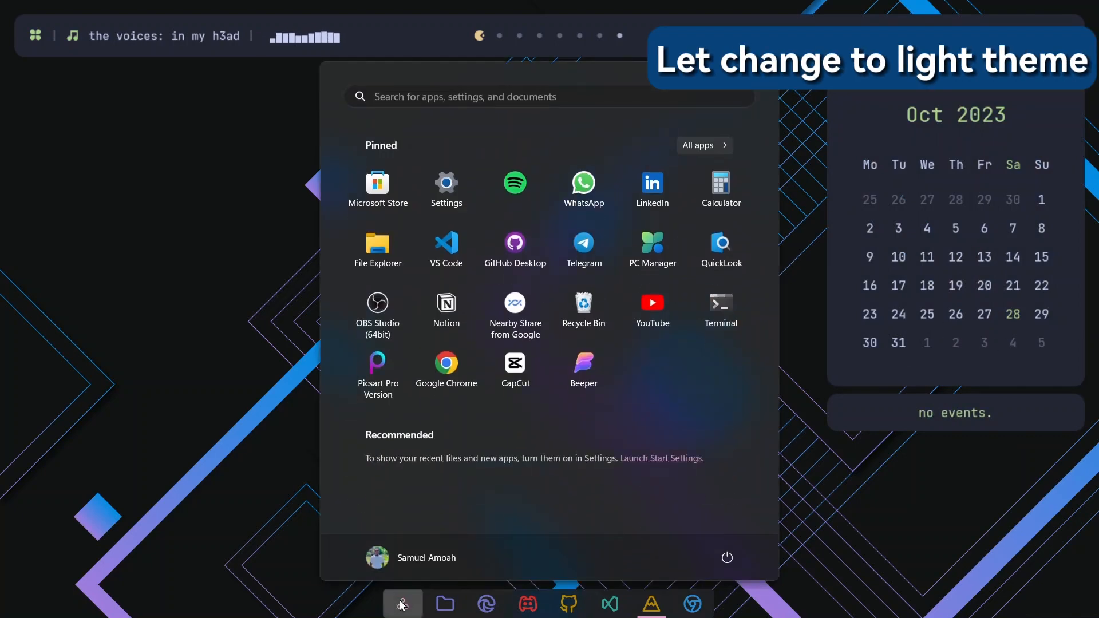
left_click(458, 178)
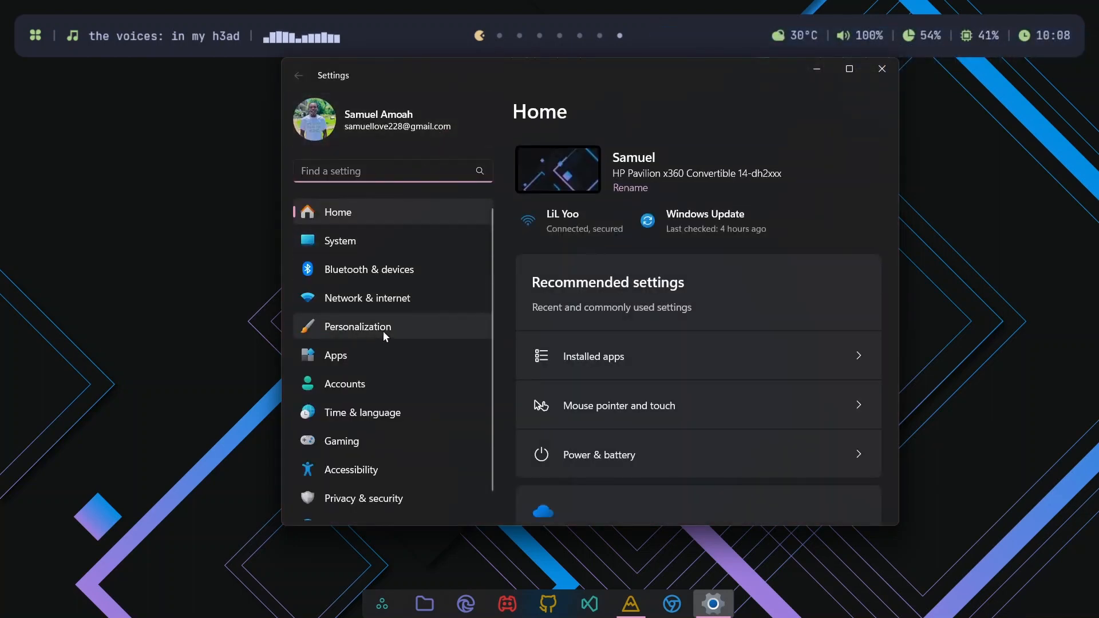
left_click(383, 331)
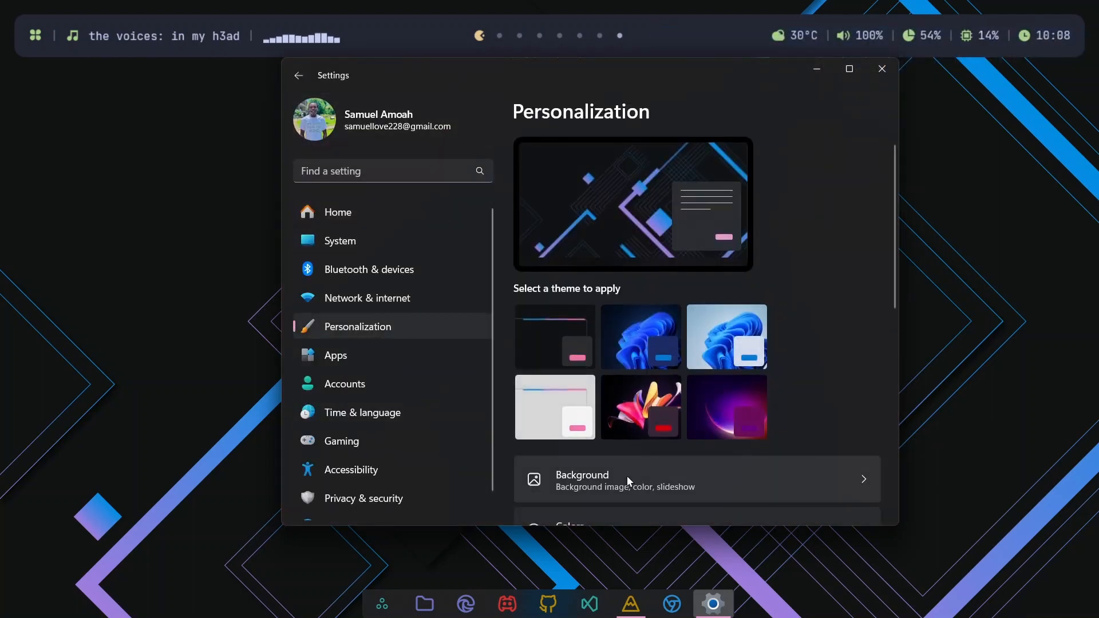
scroll(627, 475, "down", 4)
left_click(628, 353)
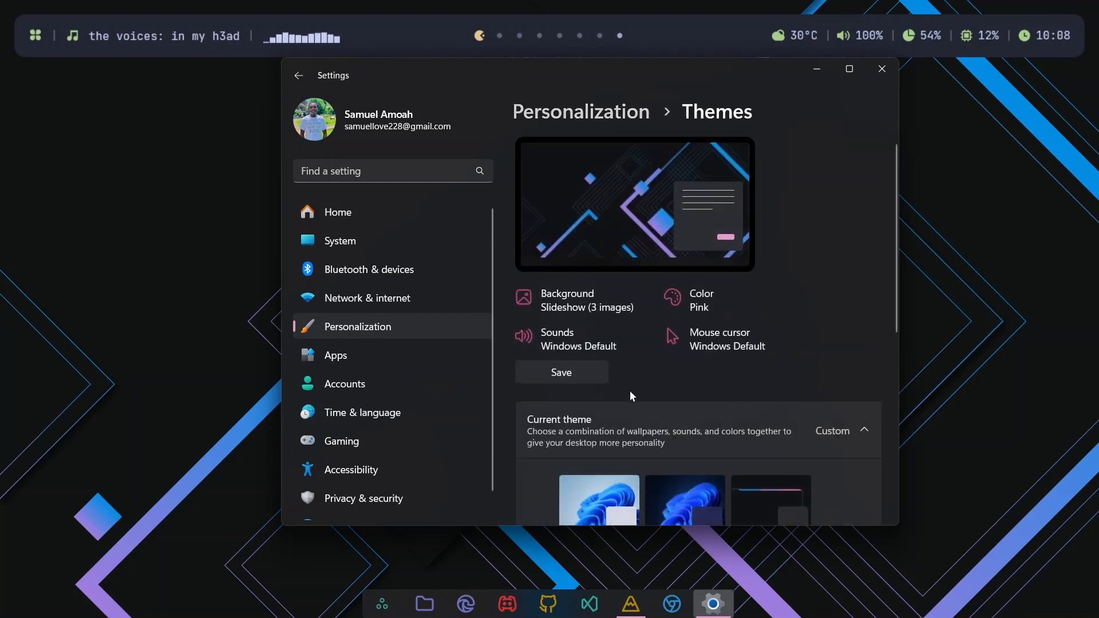
scroll(631, 395, "down", 5)
left_click(613, 237)
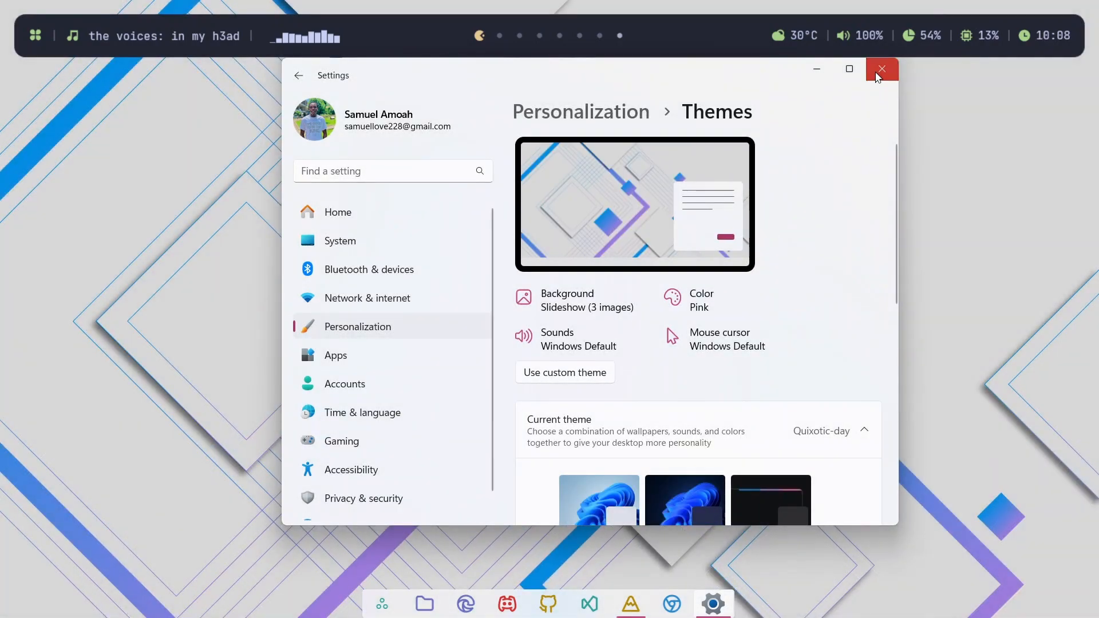
left_click(882, 68)
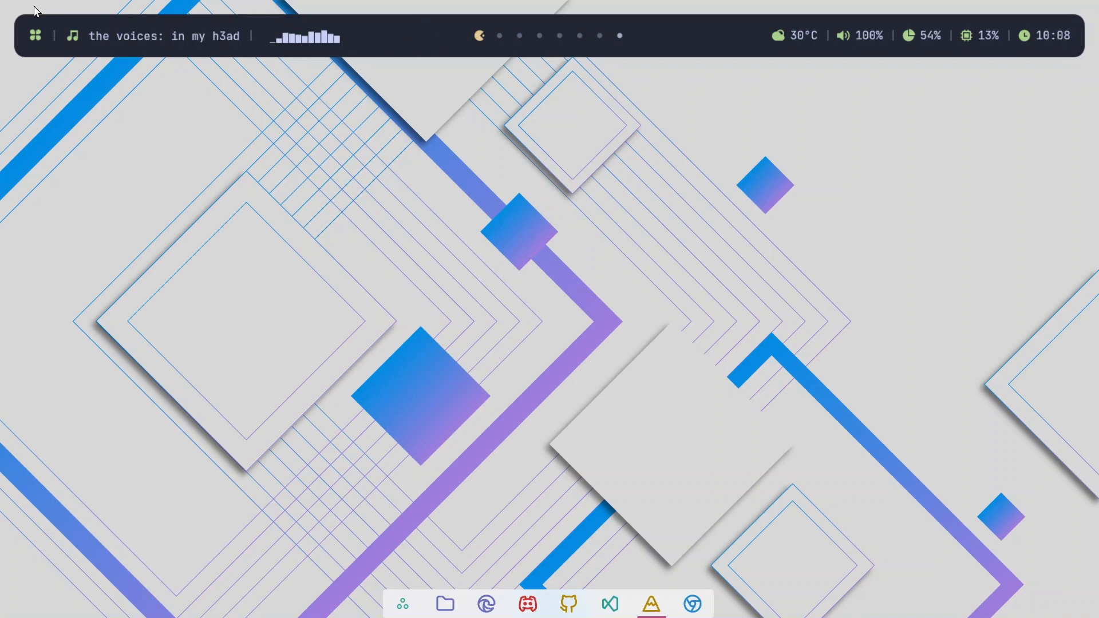
Step: Check the bar's profile popup against the light theme, and set the skin's color flavor to latte
left_click(34, 35)
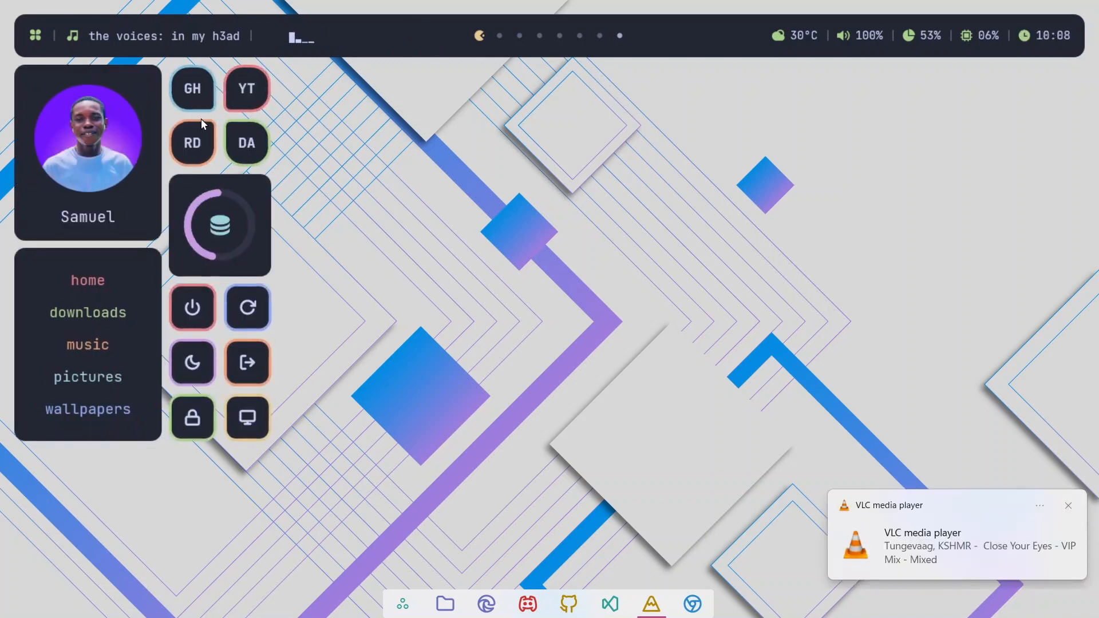
left_click(34, 35)
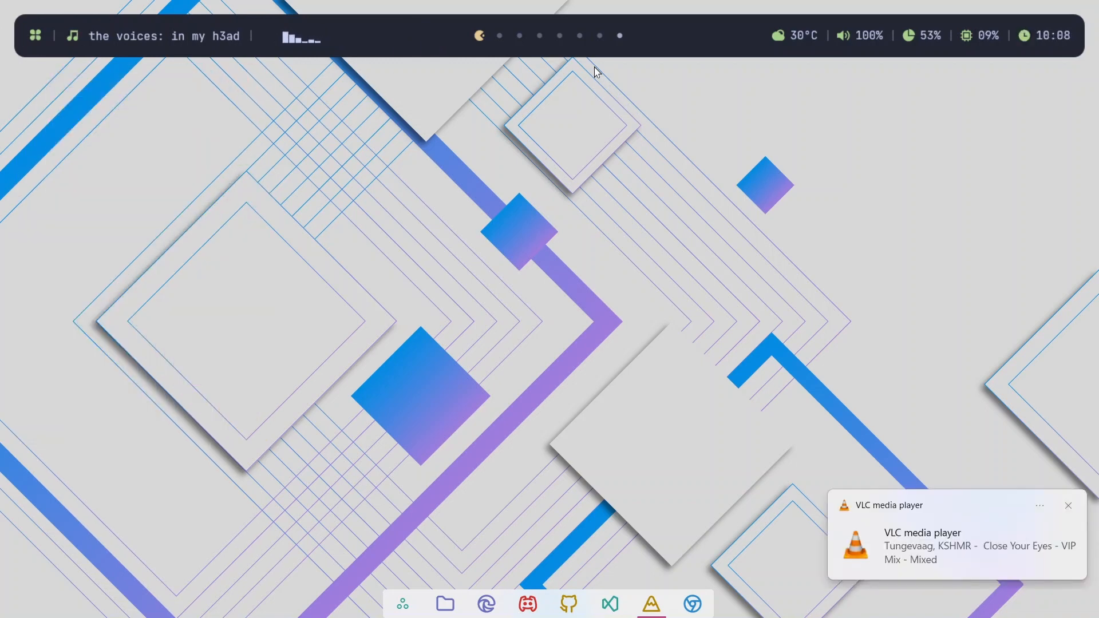
right_click(722, 29)
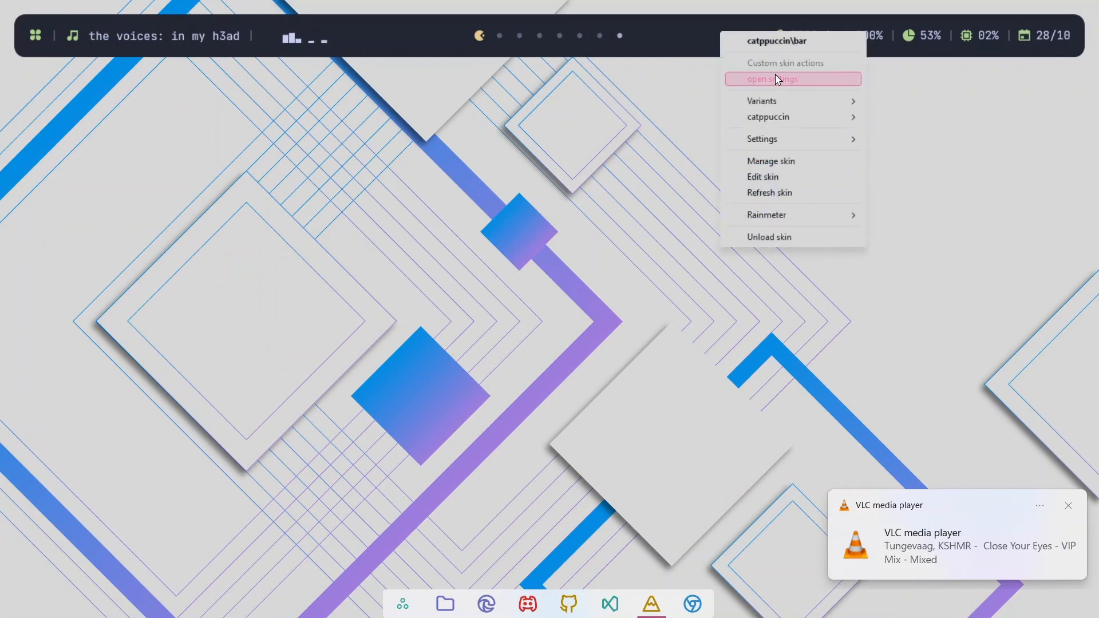
left_click(778, 79)
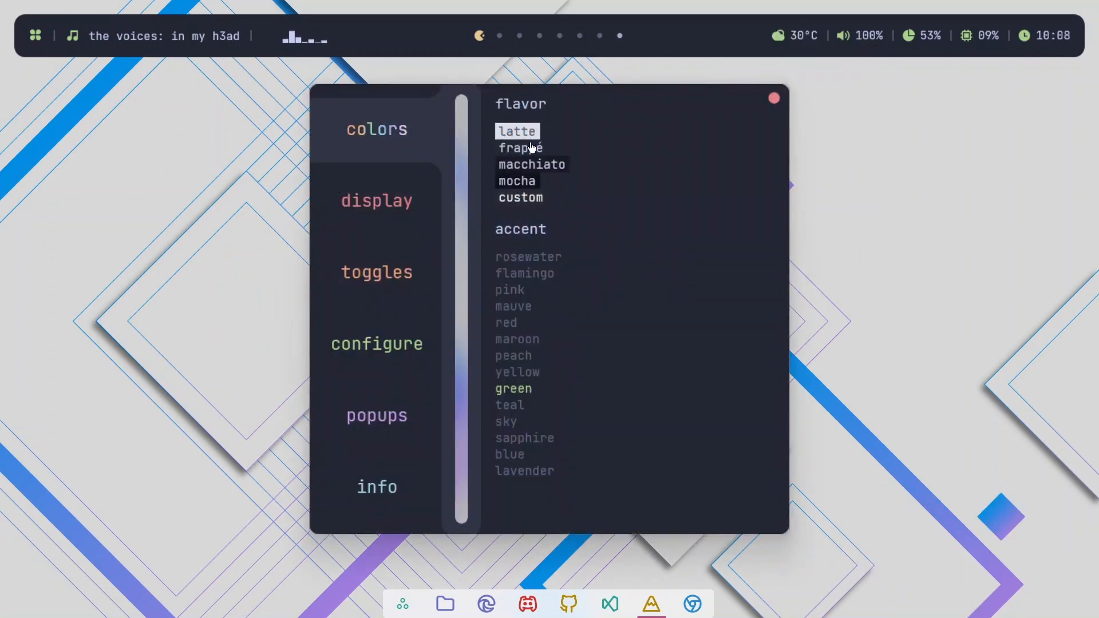
left_click(530, 143)
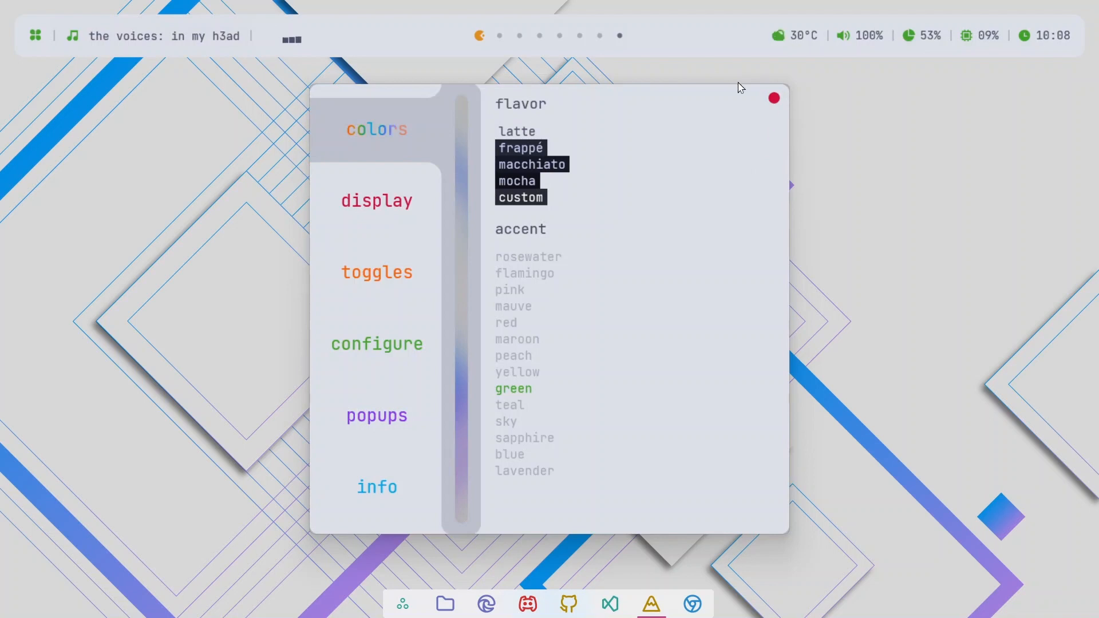
Step: Try the teal, yellow, maroon and sky accents on the bar, and set the accent to blue
left_click(514, 404)
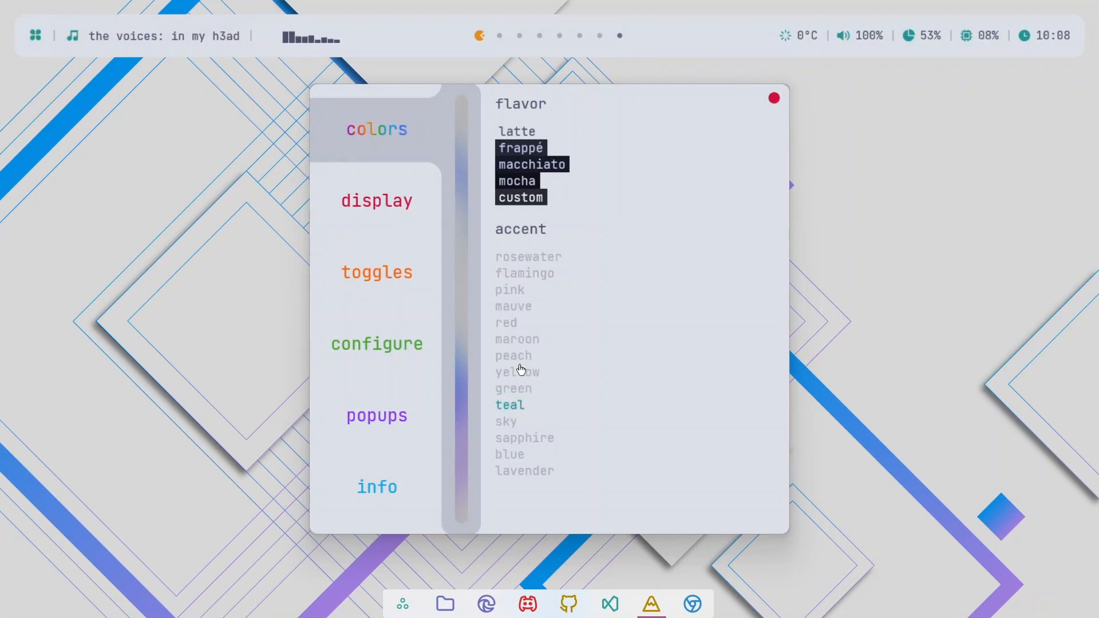
left_click(517, 371)
left_click(517, 339)
left_click(506, 422)
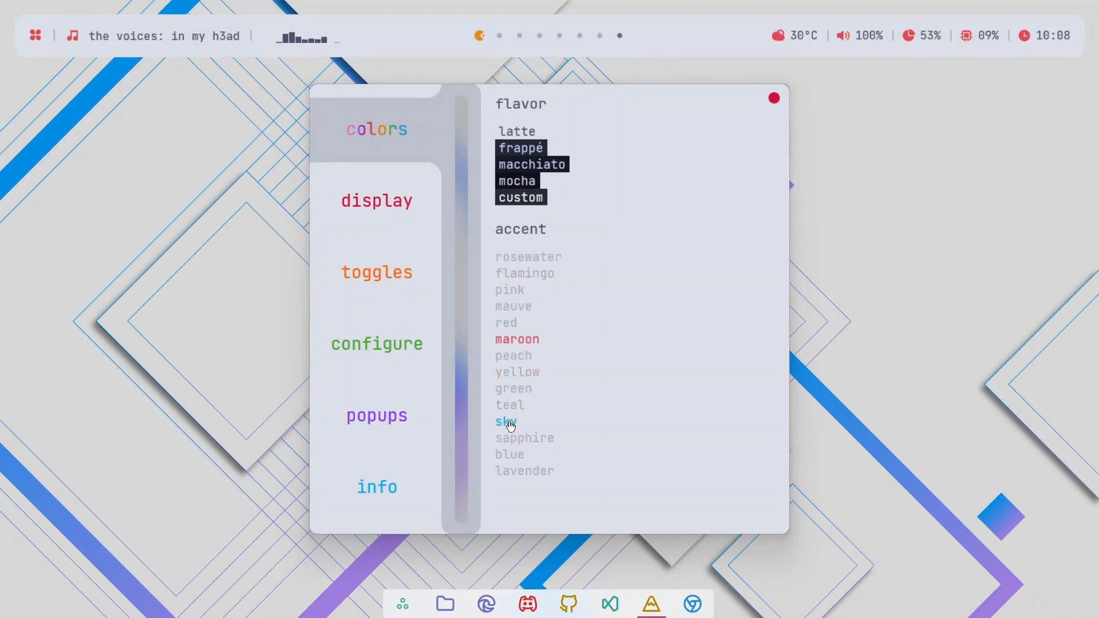
left_click(510, 455)
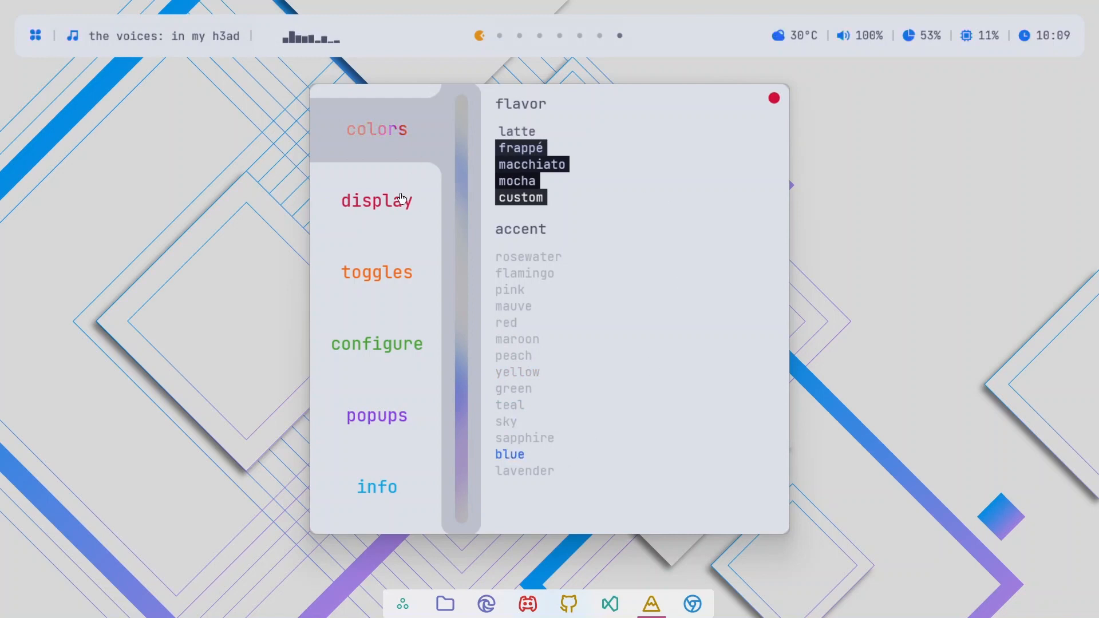
Step: Look through the skin's toggles, configure and popups settings
left_click(405, 200)
left_click(385, 290)
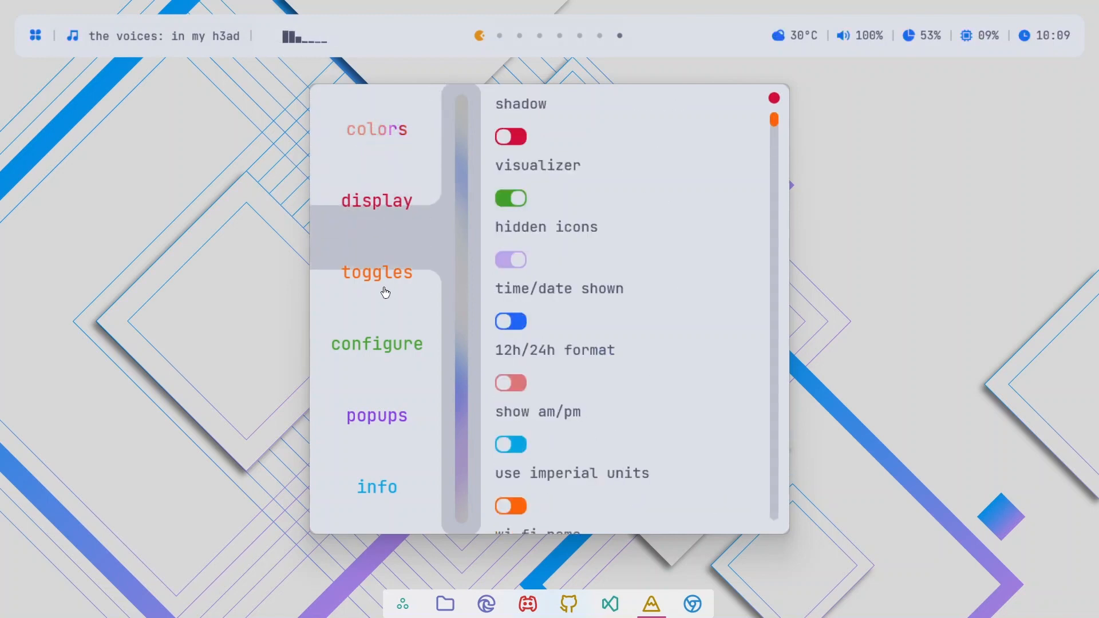
left_click(390, 368)
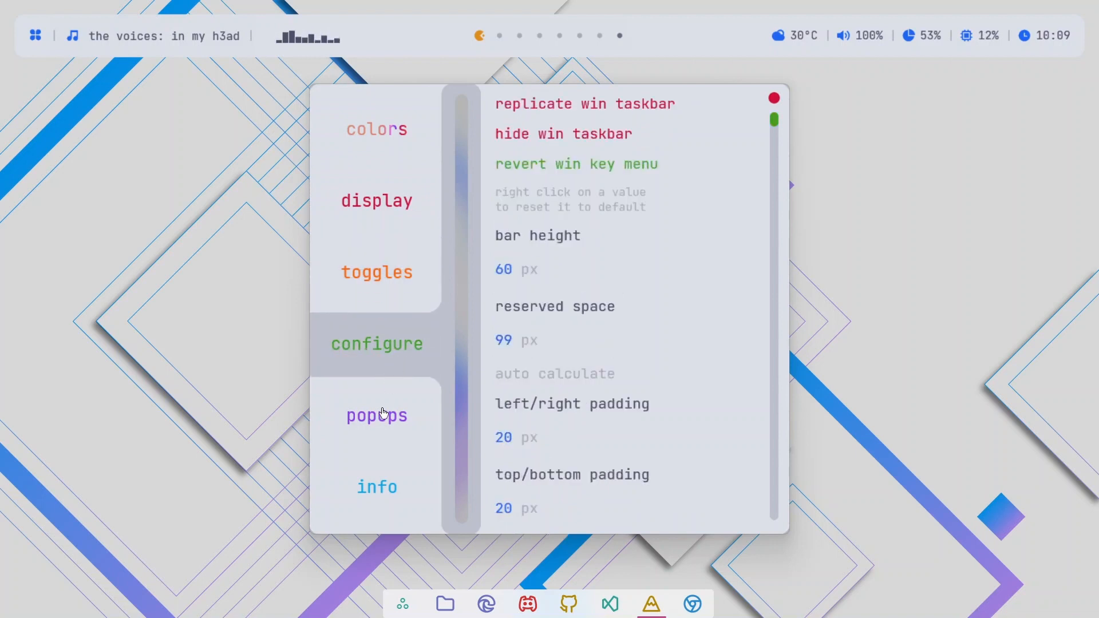
left_click(383, 415)
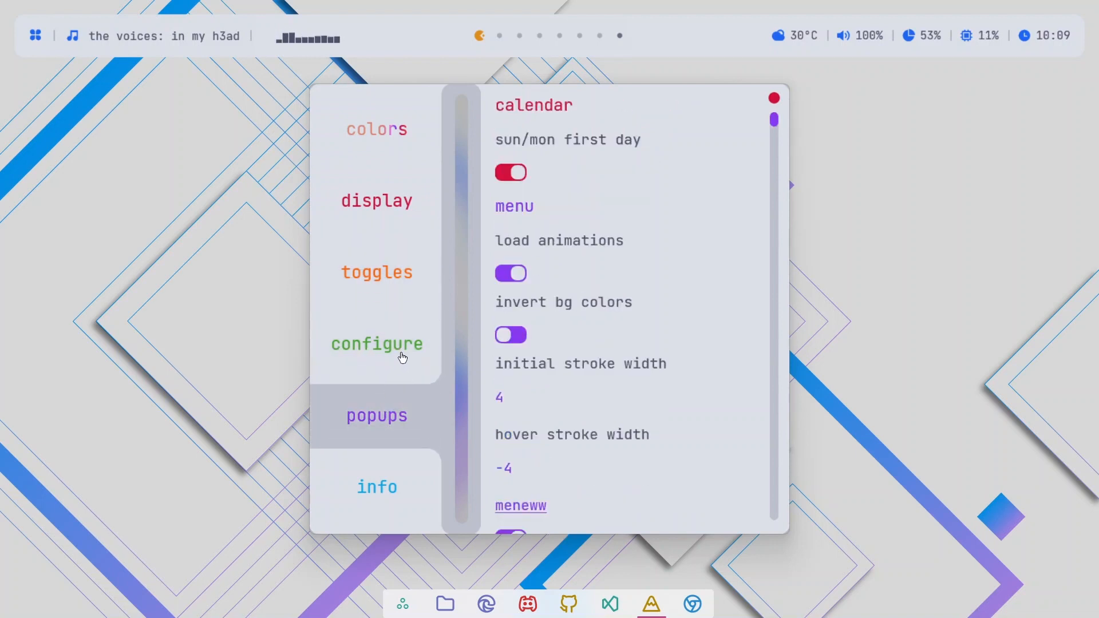
scroll(522, 314, "down", 10)
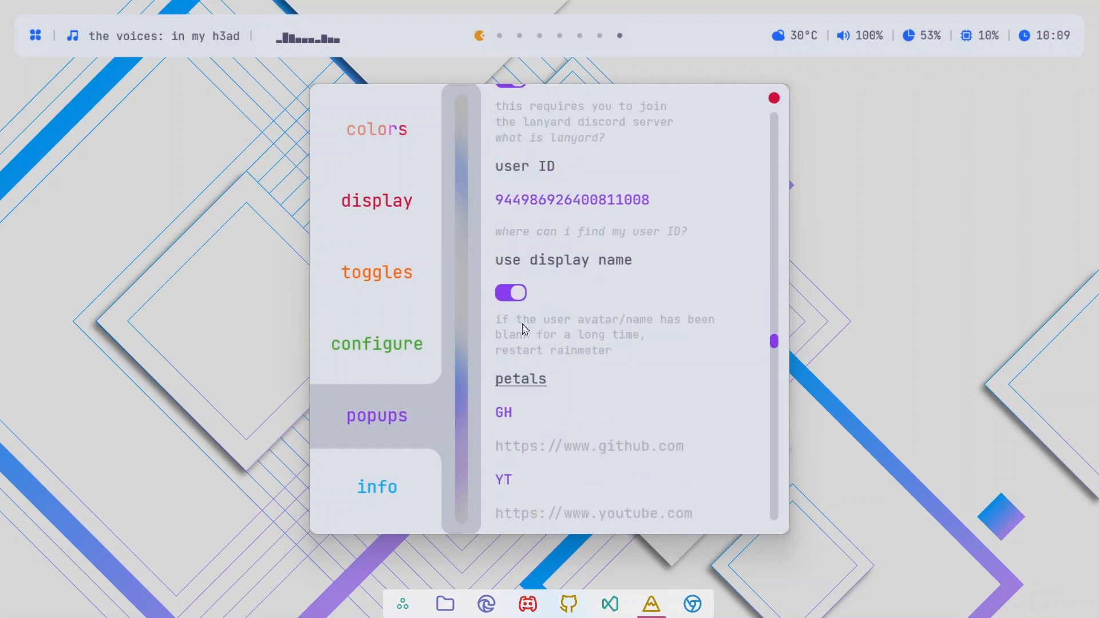
scroll(524, 329, "down", 3)
left_click(393, 357)
scroll(599, 275, "down", 8)
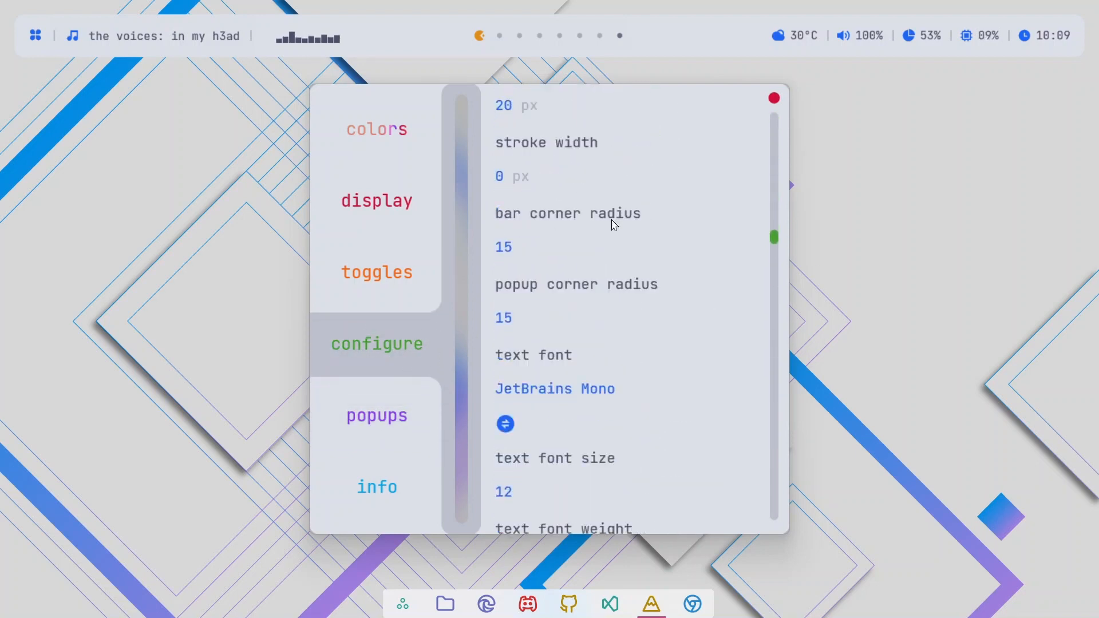
scroll(613, 226, "down", 5)
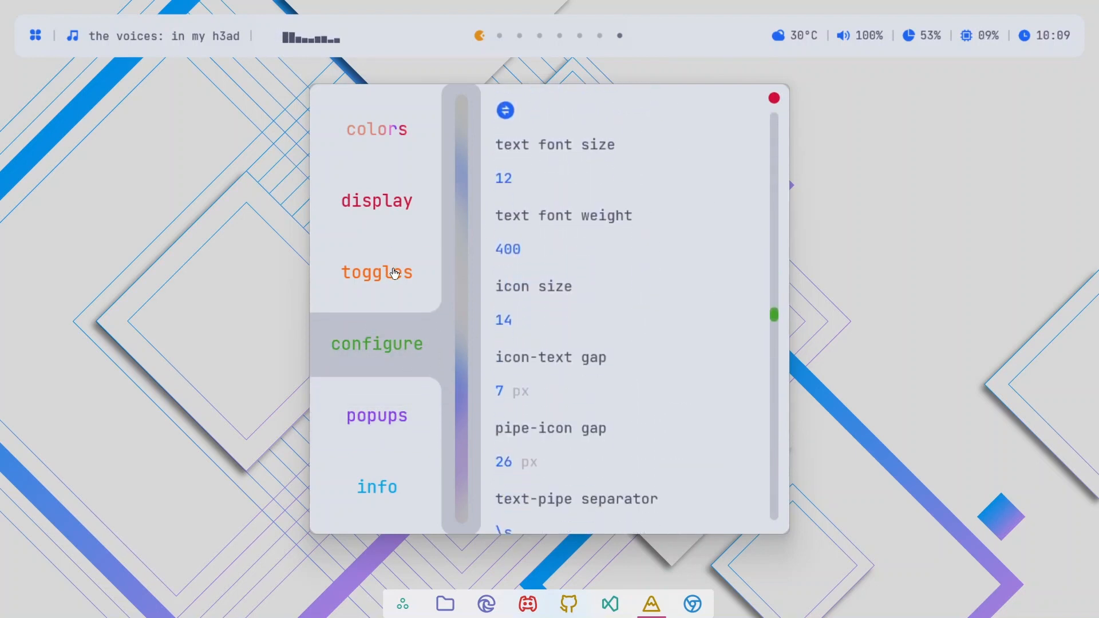
left_click(395, 273)
scroll(641, 225, "down", 6)
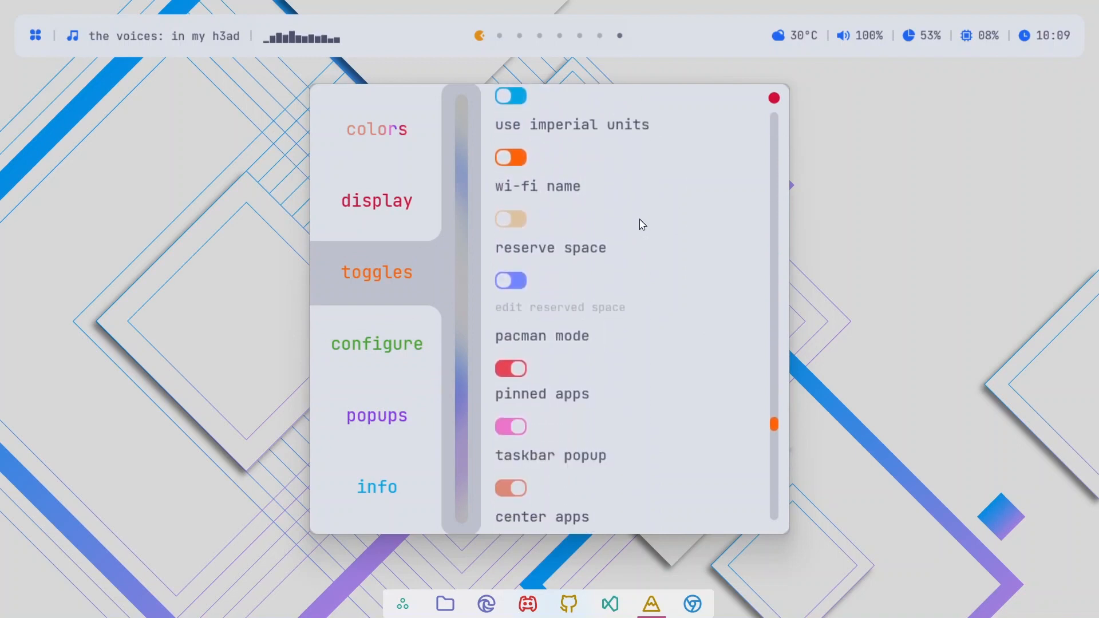
scroll(641, 225, "down", 3)
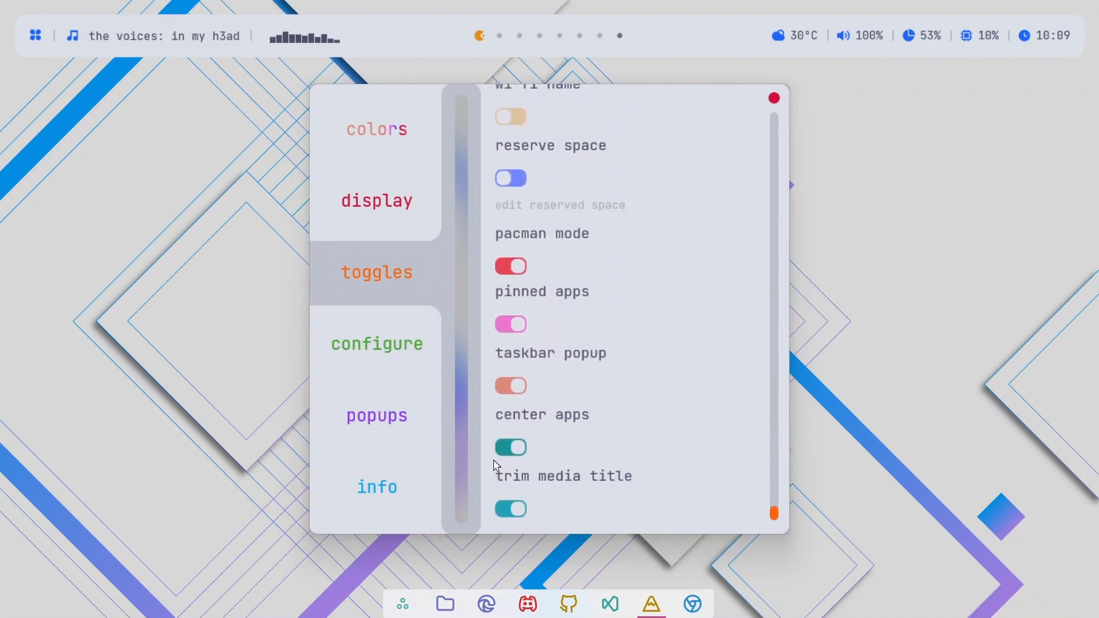
Step: Enable the wifi, brightness and battery items in the bar's display settings
left_click(401, 220)
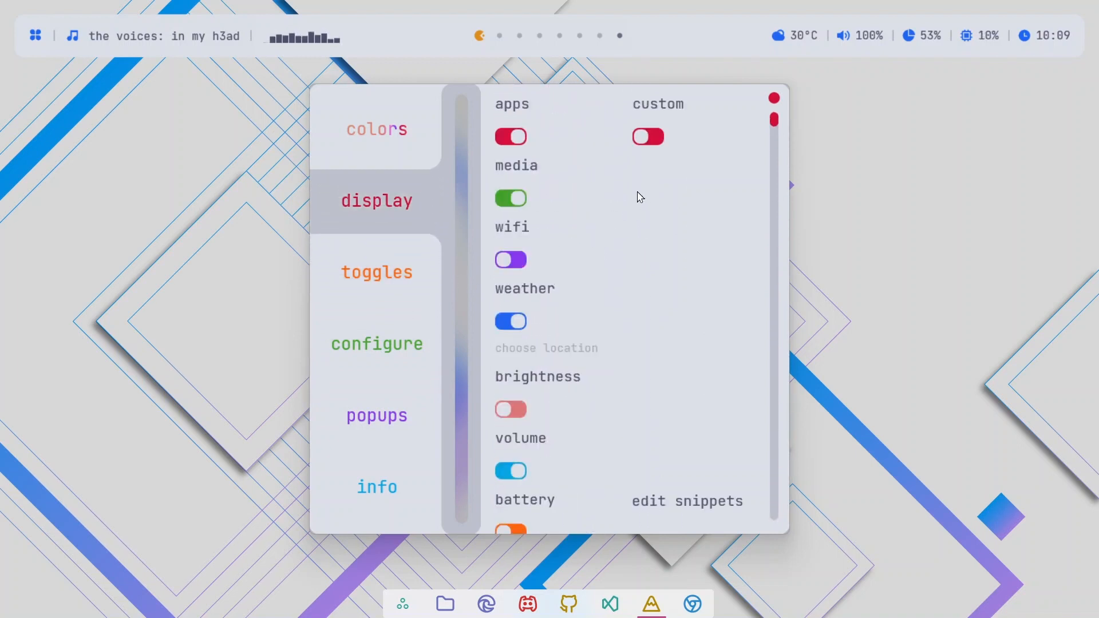
scroll(555, 292, "down", 4)
scroll(553, 336, "up", 4)
left_click(511, 260)
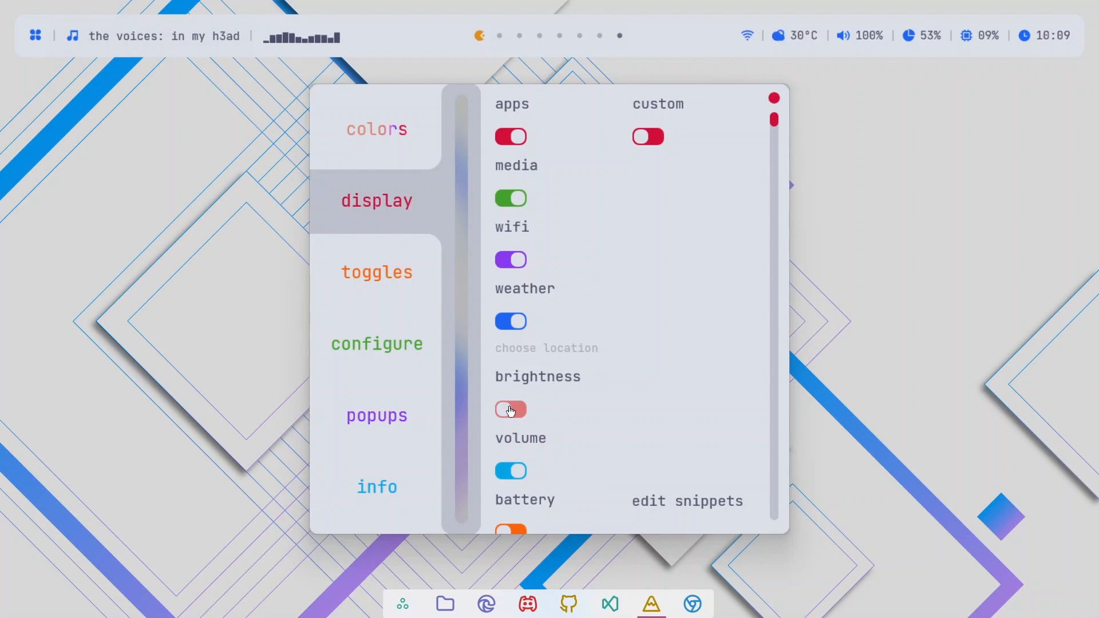
scroll(539, 387, "down", 4)
scroll(544, 350, "down", 2)
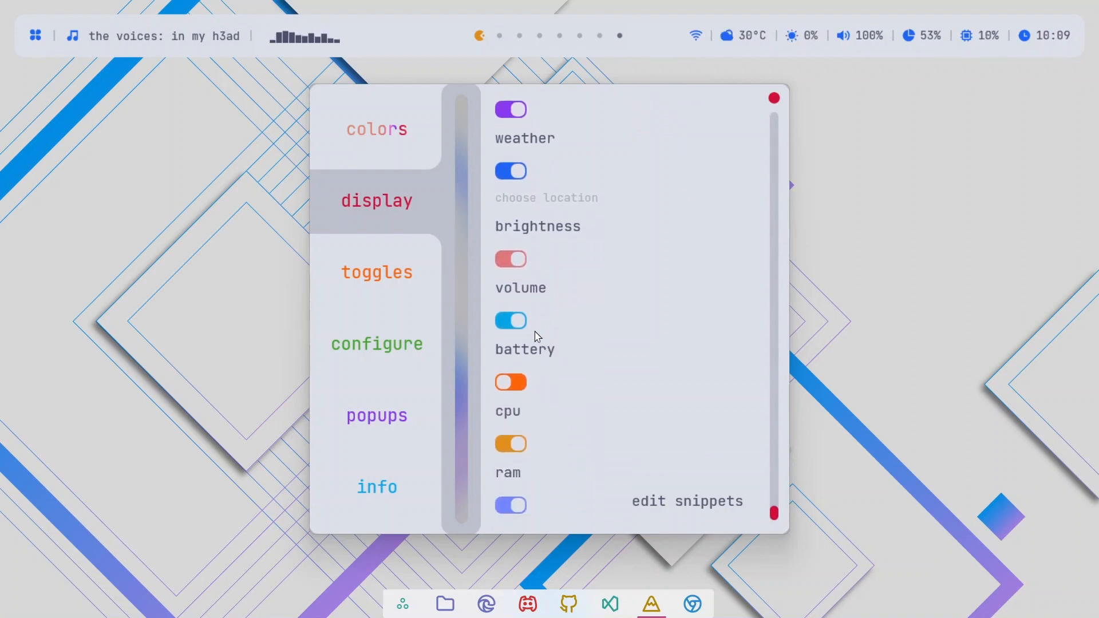
left_click(516, 385)
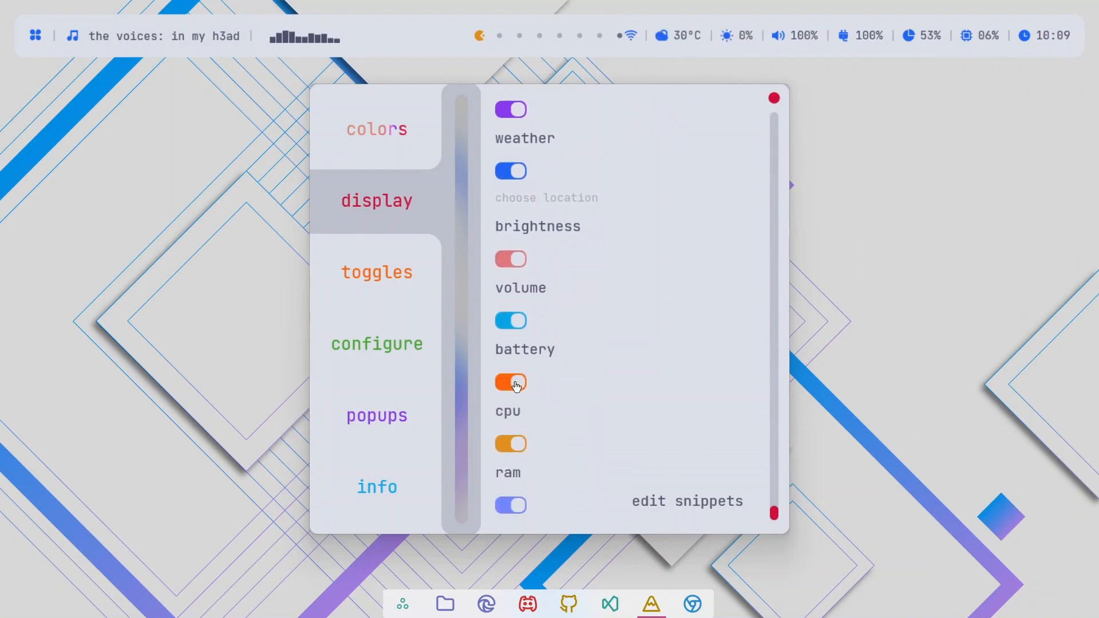
Step: Disable the cpu and ram items in the bar's display settings
left_click(512, 452)
left_click(511, 507)
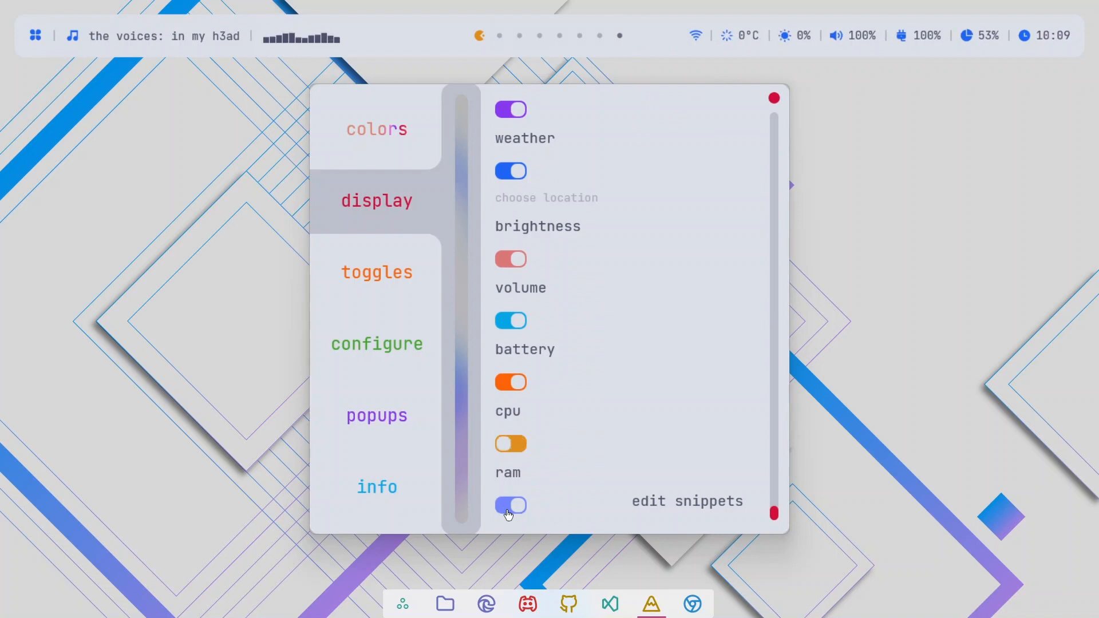
scroll(564, 427, "up", 7)
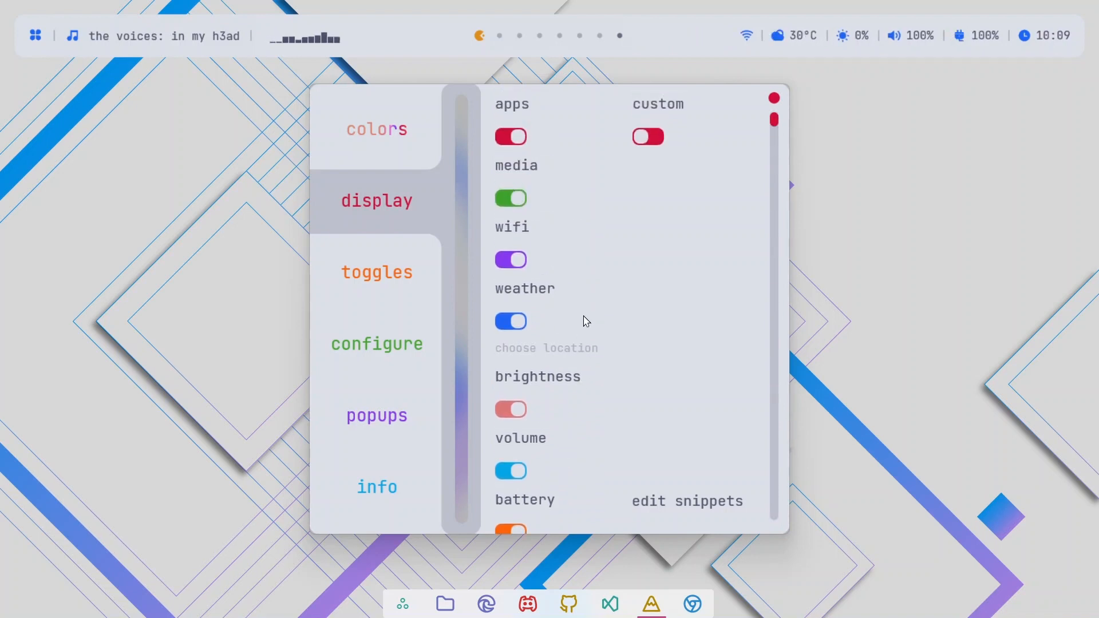
Step: Switch the bar's custom item on and back off, and its apps item off and back on
left_click(649, 137)
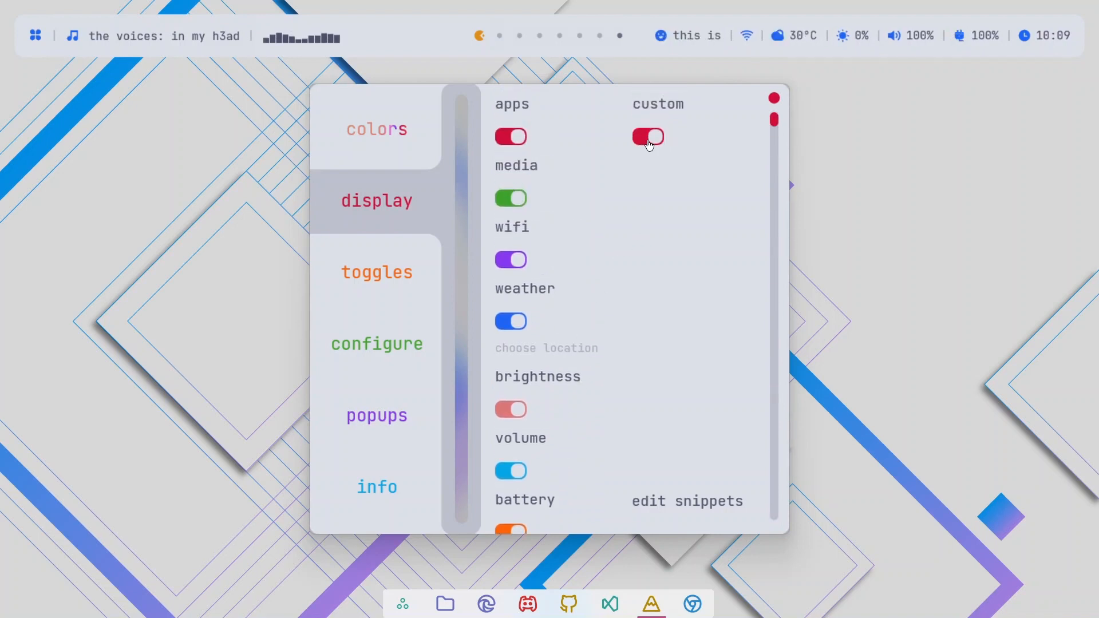
left_click(649, 137)
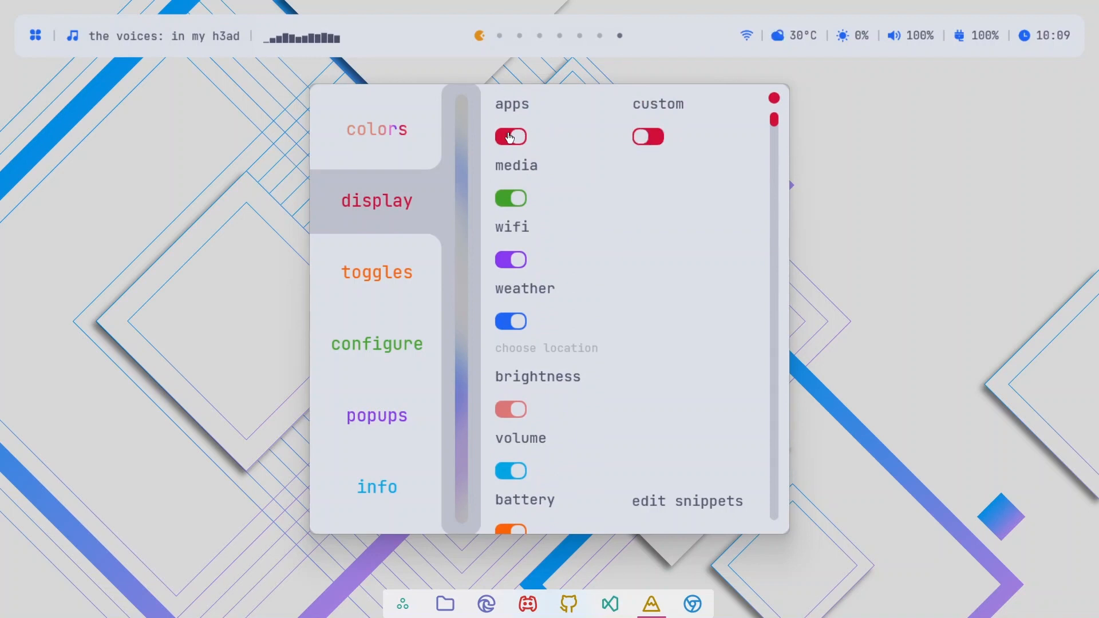
left_click(509, 138)
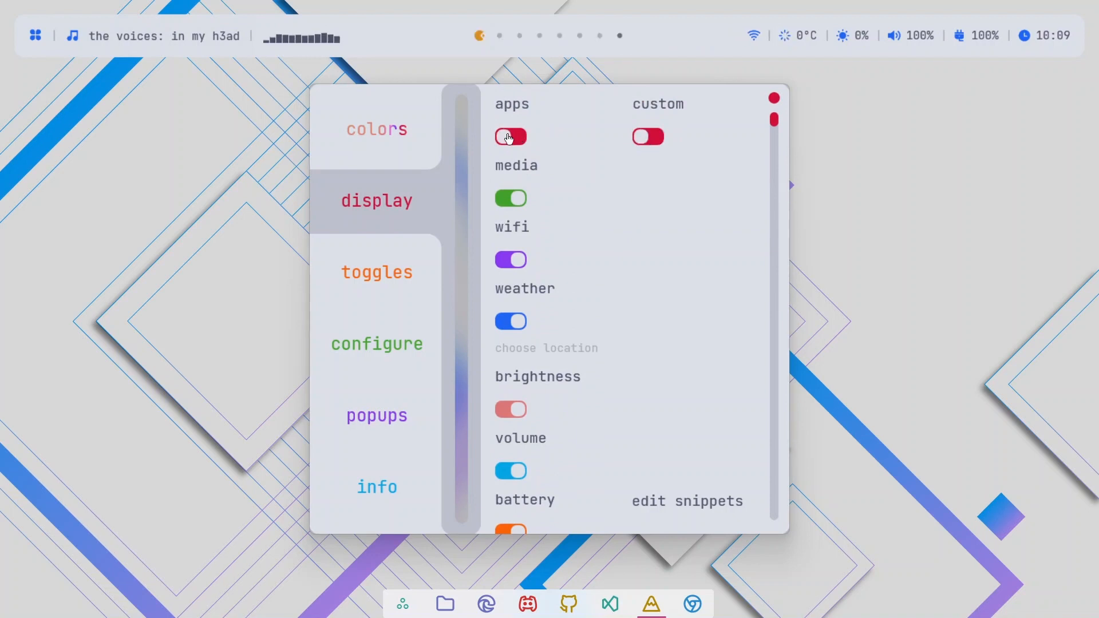
left_click(509, 138)
Step: Review the full list of the skin's toggles and close its settings window
left_click(387, 271)
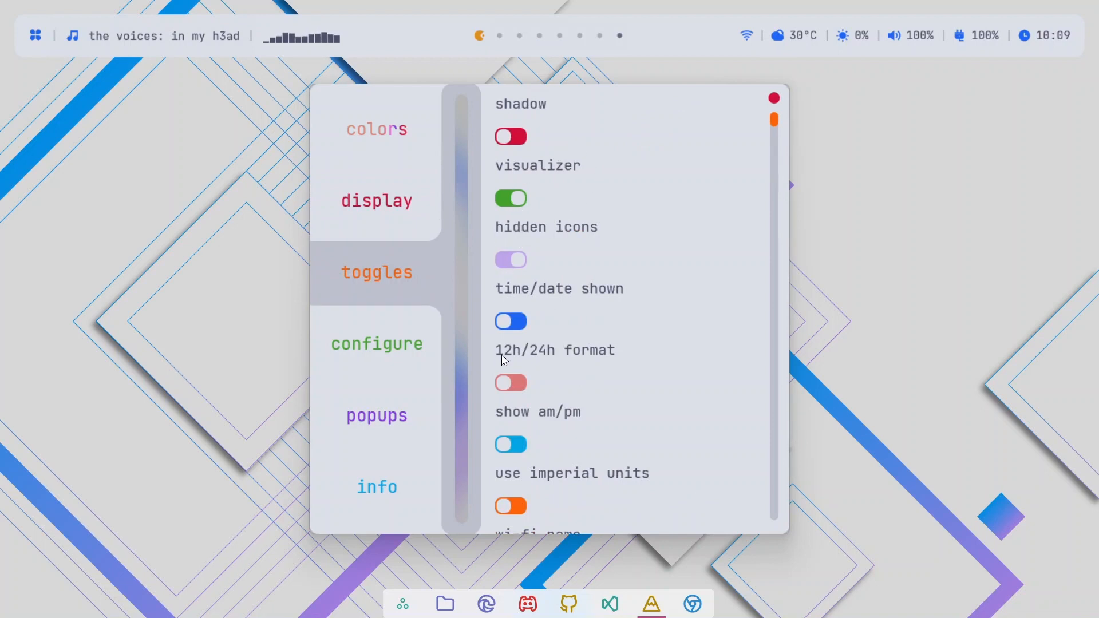
scroll(503, 355, "down", 5)
scroll(521, 335, "down", 10)
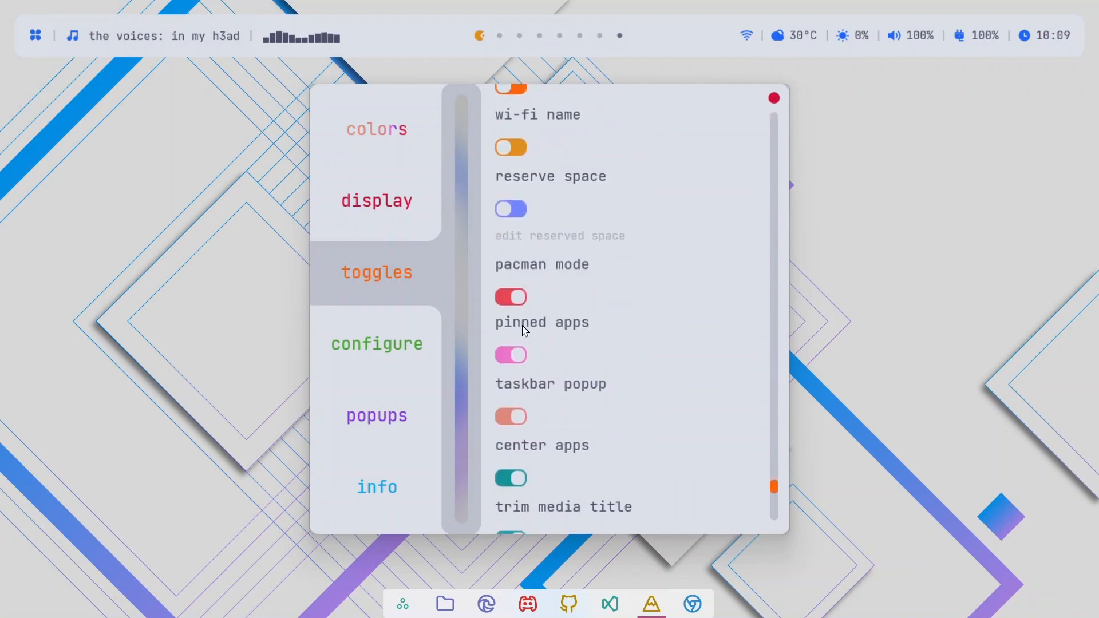
scroll(533, 330, "down", 1)
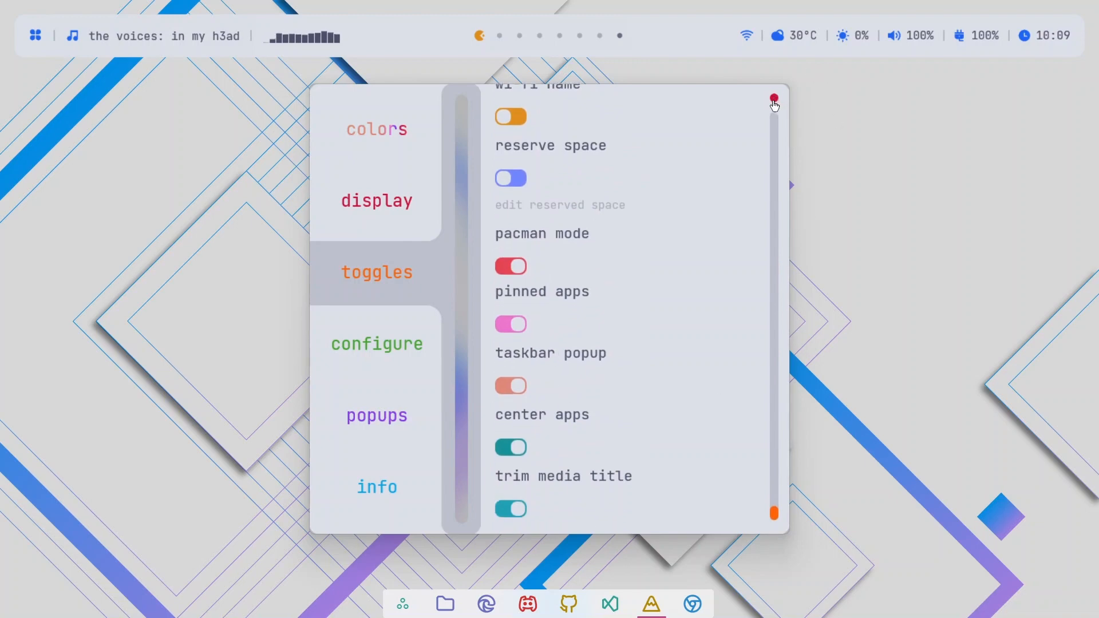
left_click(774, 98)
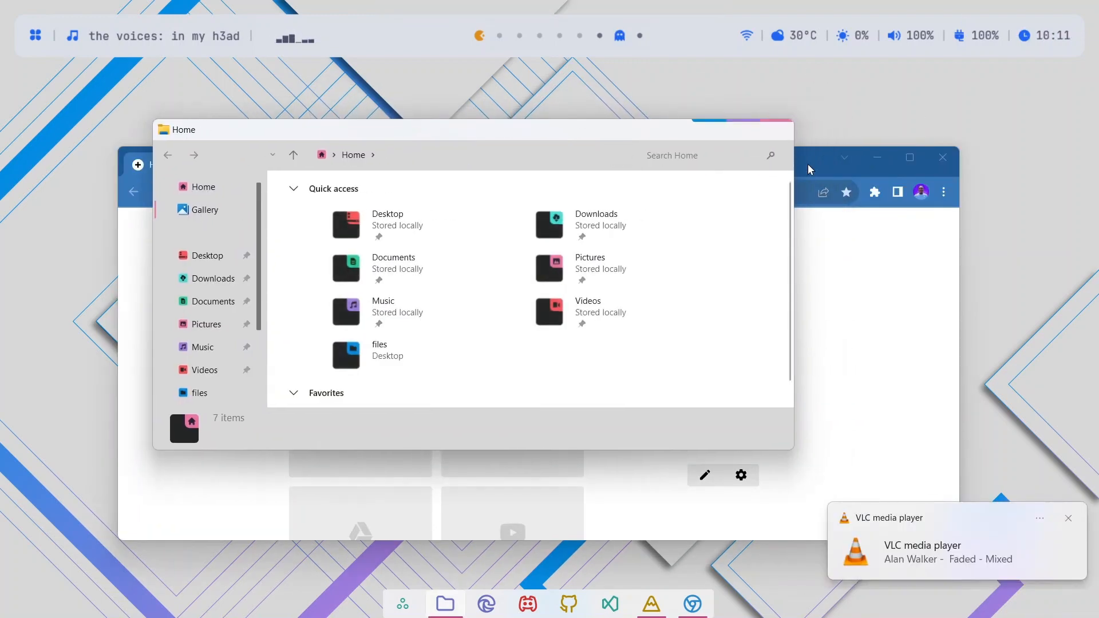
Step: Switch focus between the browser and File Explorer windows to test the bar's window indicators, and close both windows
left_click(722, 178)
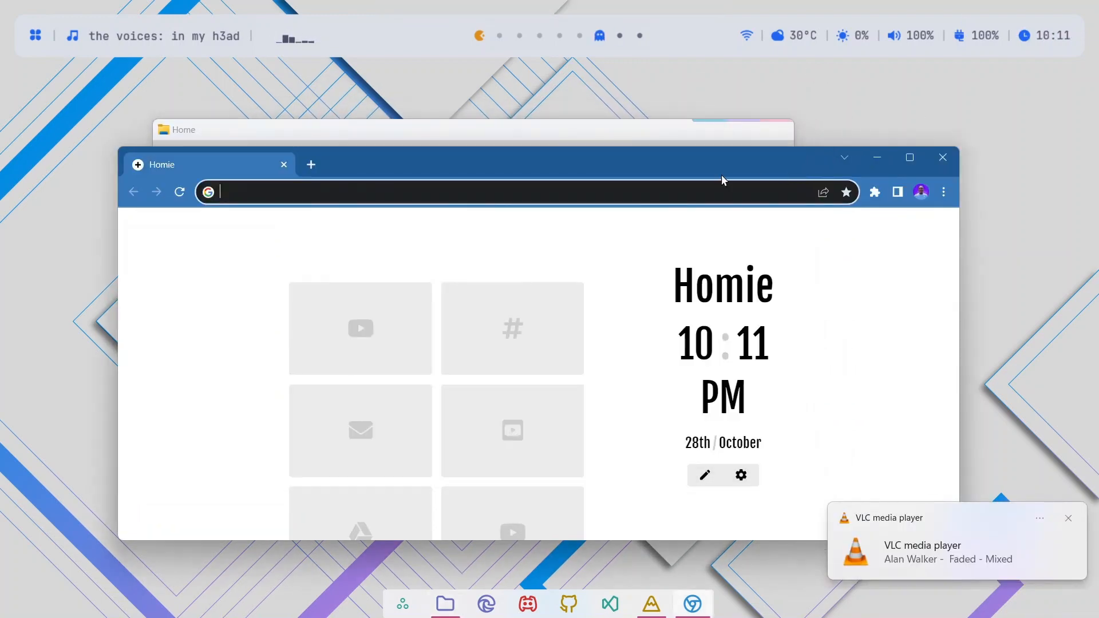
left_click(586, 141)
left_click(821, 173)
left_click(943, 158)
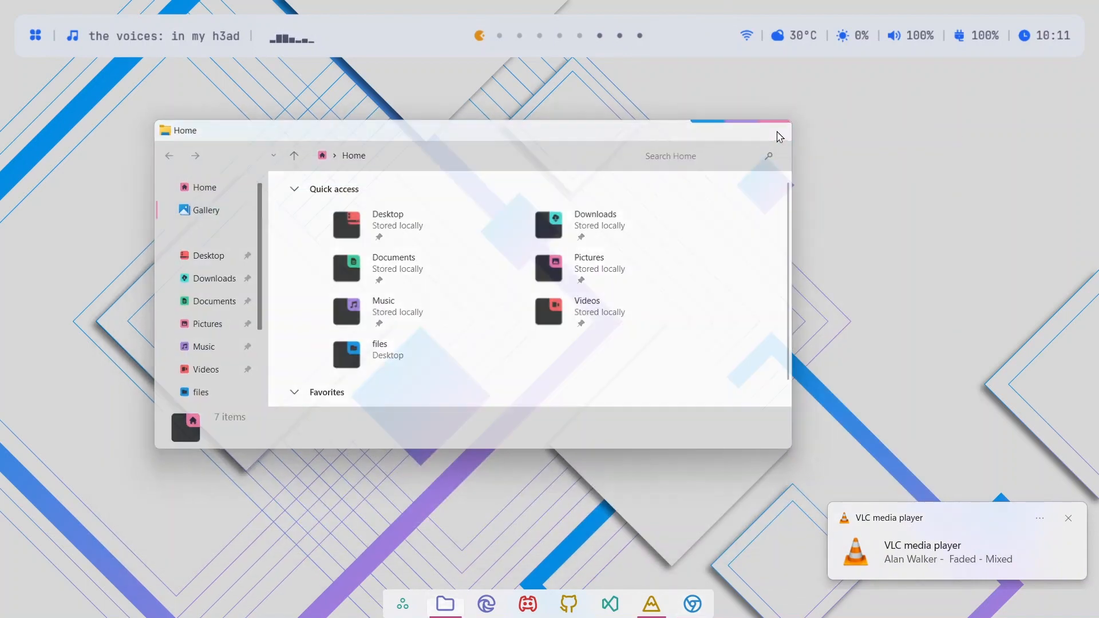
left_click(777, 132)
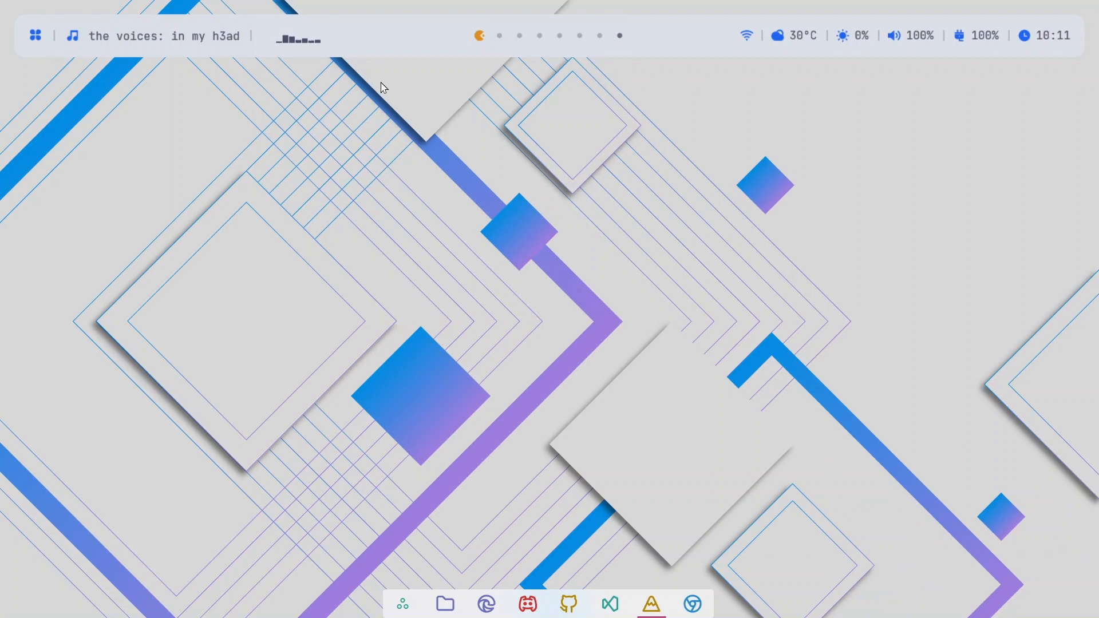
Step: Check the bar by opening and closing its launcher menu and a browser window, and inspect its window indicators
left_click(33, 41)
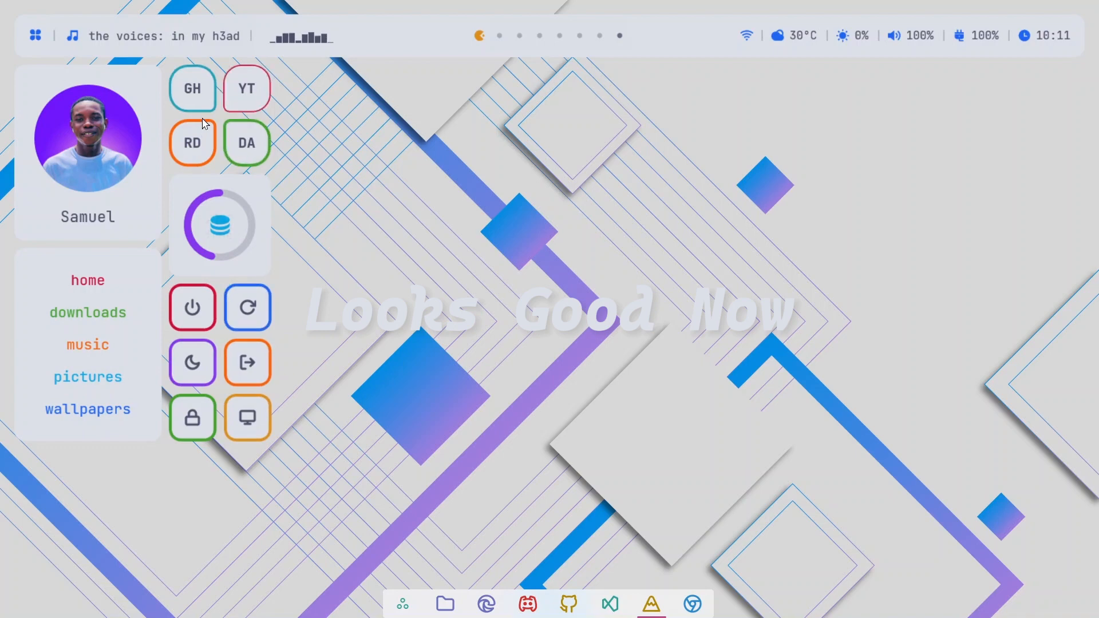
left_click(42, 57)
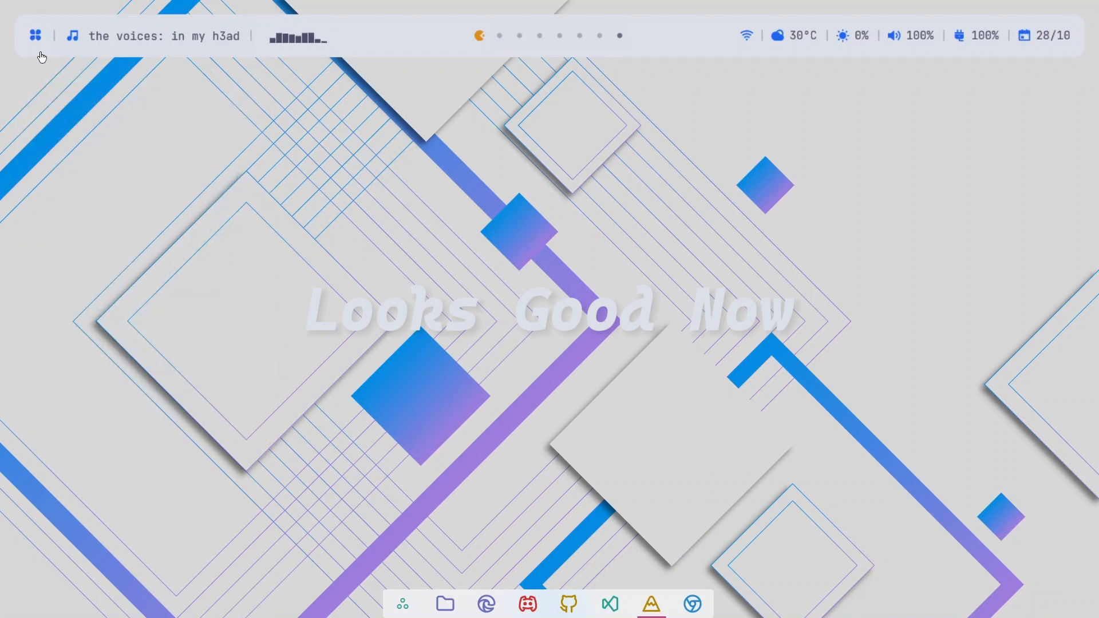
left_click(507, 41)
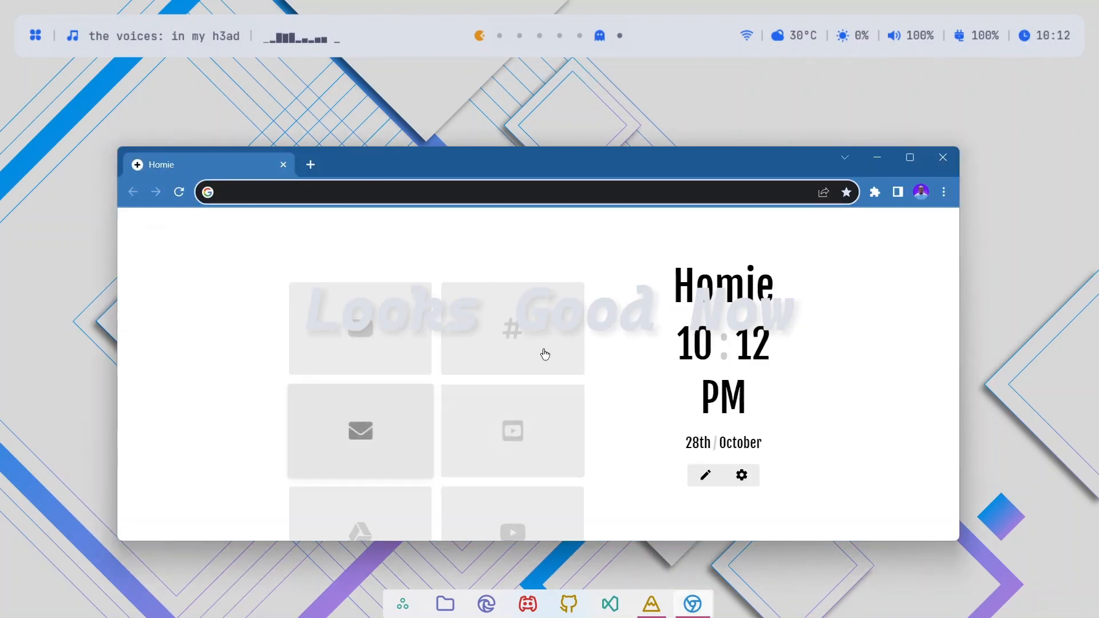
left_click(943, 157)
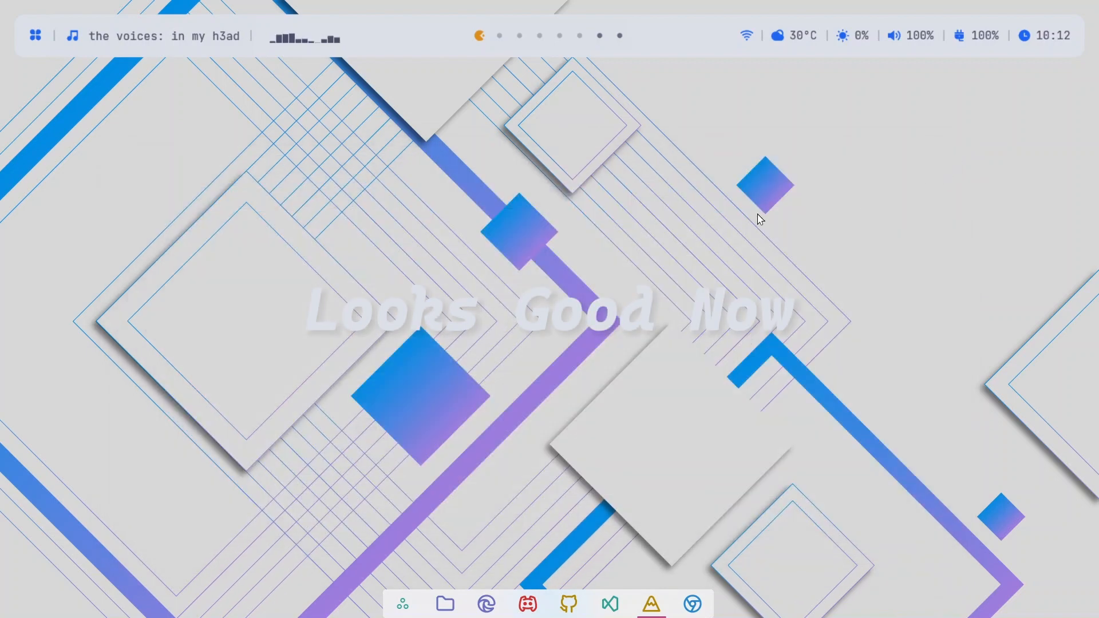
mouse_move(571, 43)
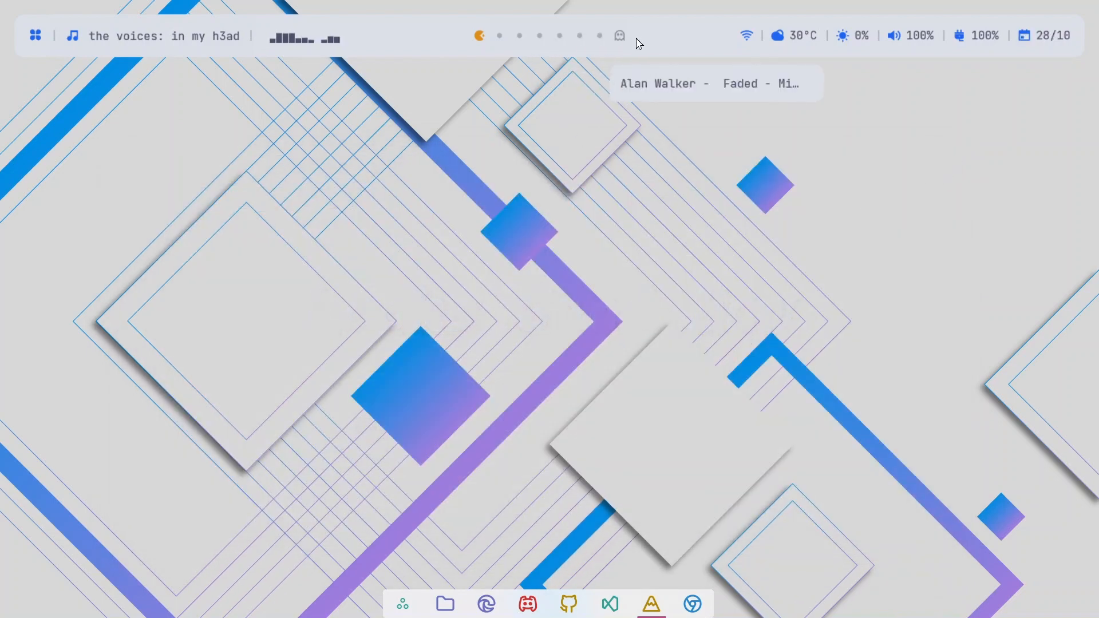